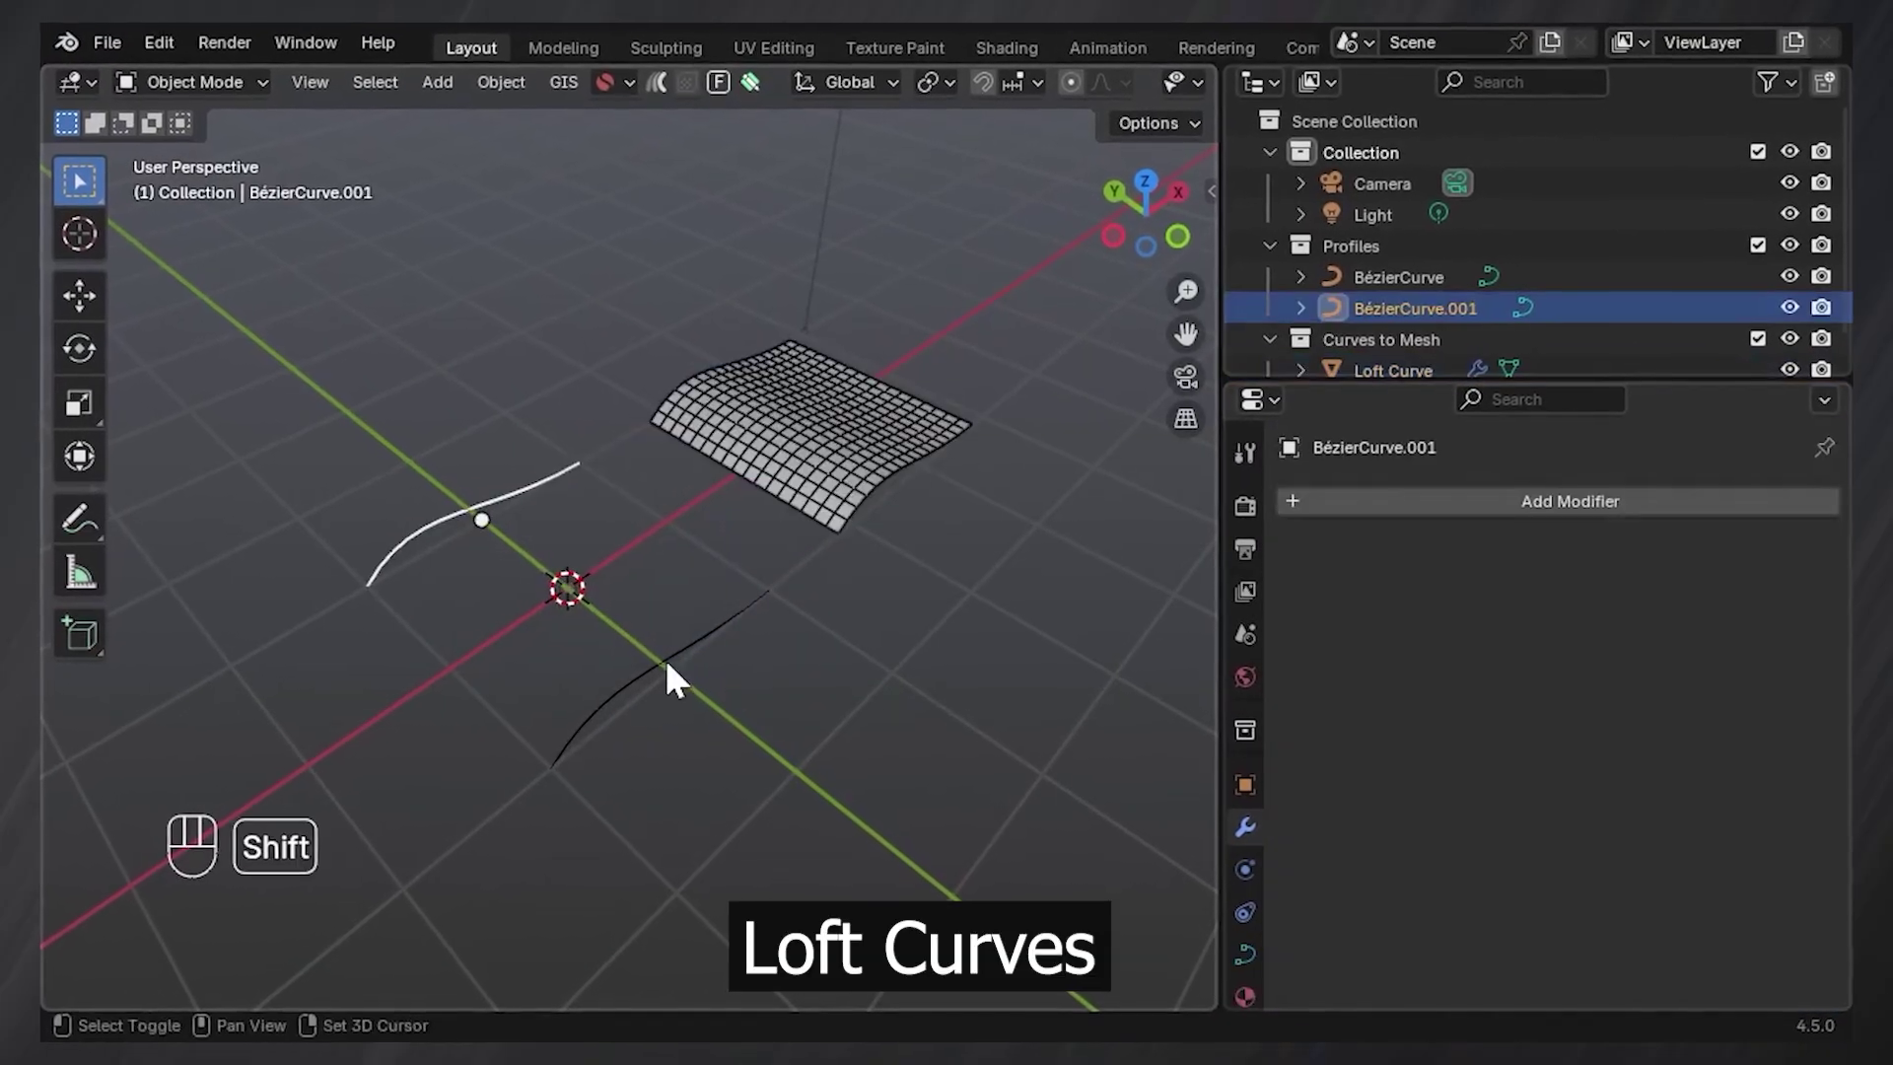
- Duplicate the profile curves and move the copies into a new 'Guides' collection
right_click(661, 537)
key(m)
click(666, 544)
text(Guides)
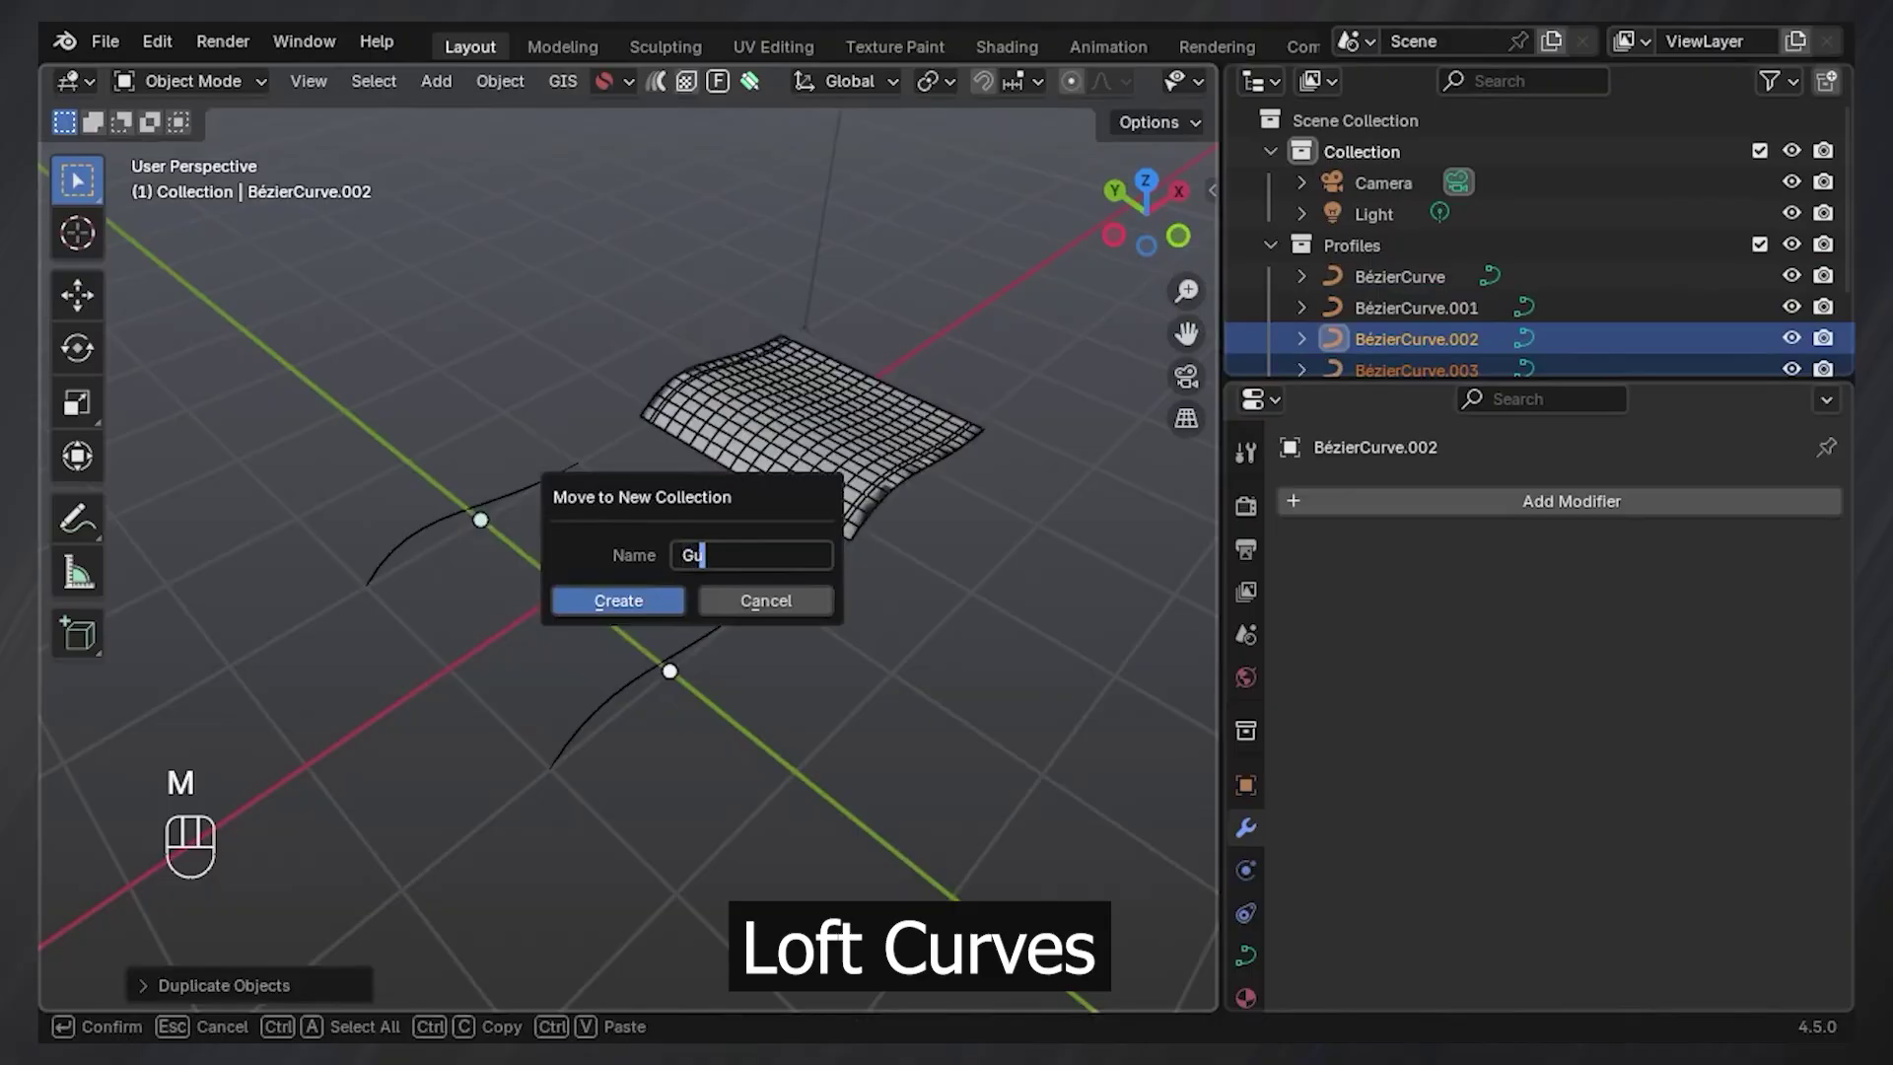
key(Return)
click(983, 78)
- Reshape the guide curve by moving its handle and end point, flattening the handles to 0 along X
key(g)
key(g)
click(582, 647)
click(768, 590)
key(g)
key(g)
click(750, 473)
key(s)
key(x)
key(0)
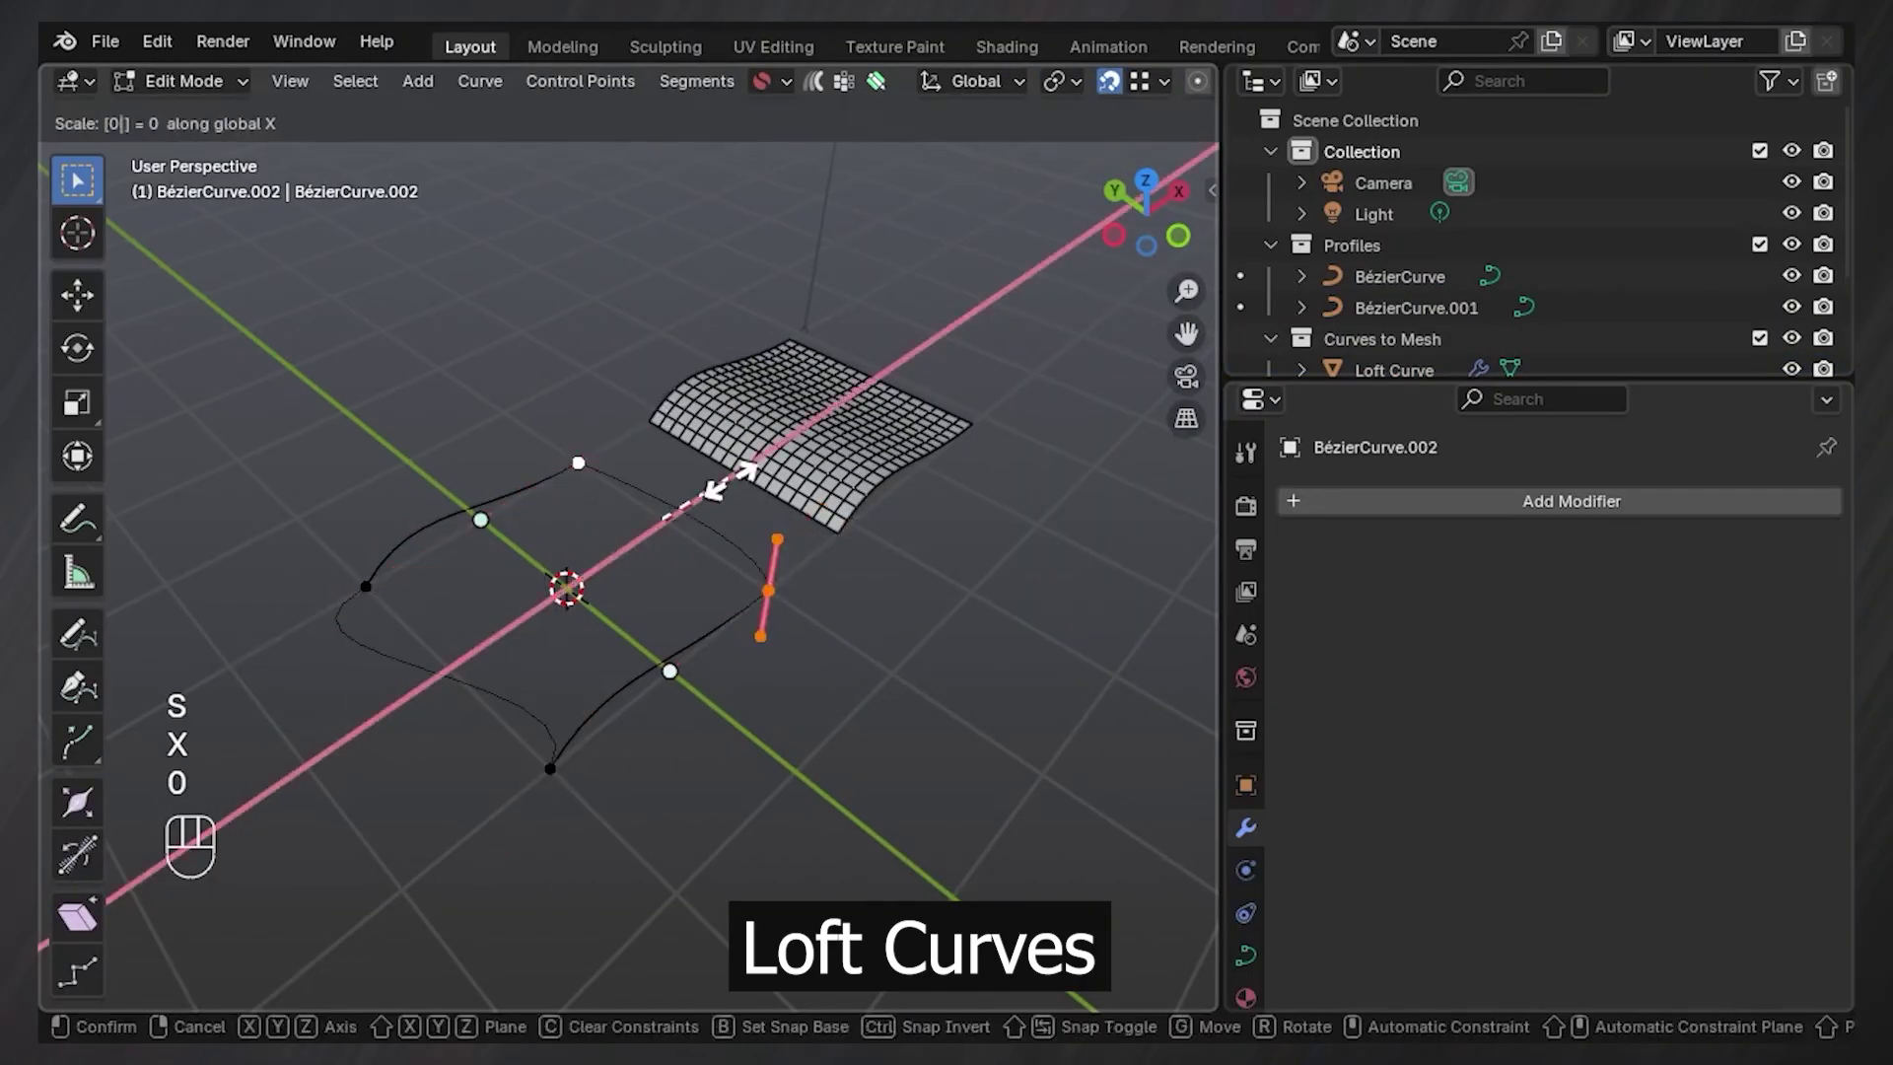
key(Return)
- Set the Loft Curve surface's Guide Curves Collection to Guides so it bulges into a cushion
key(Tab)
click(852, 451)
click(1632, 711)
click(1624, 448)
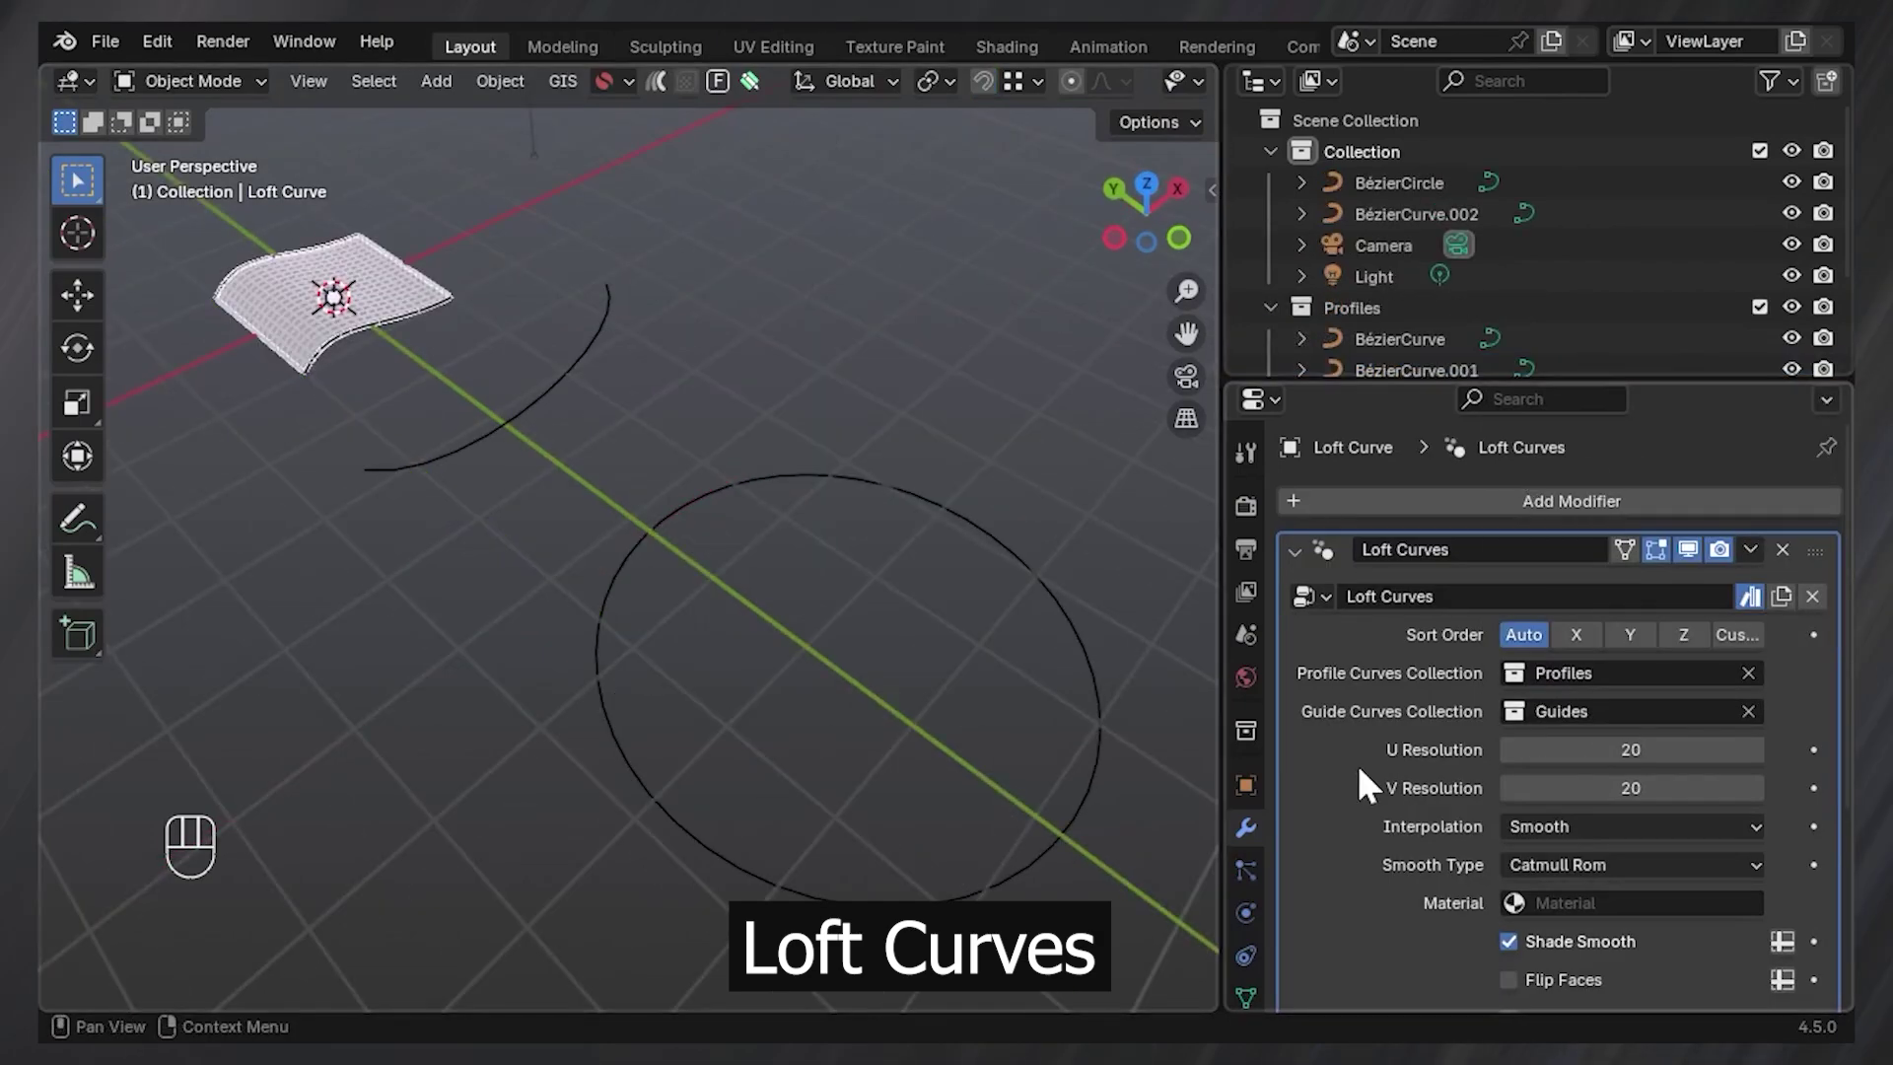
- Enable Sweep on the loft and sweep it around BézierCircle to form a ring
scroll(1340, 789, down, 6)
click(1340, 901)
scroll(1487, 695, down, 6)
click(1330, 600)
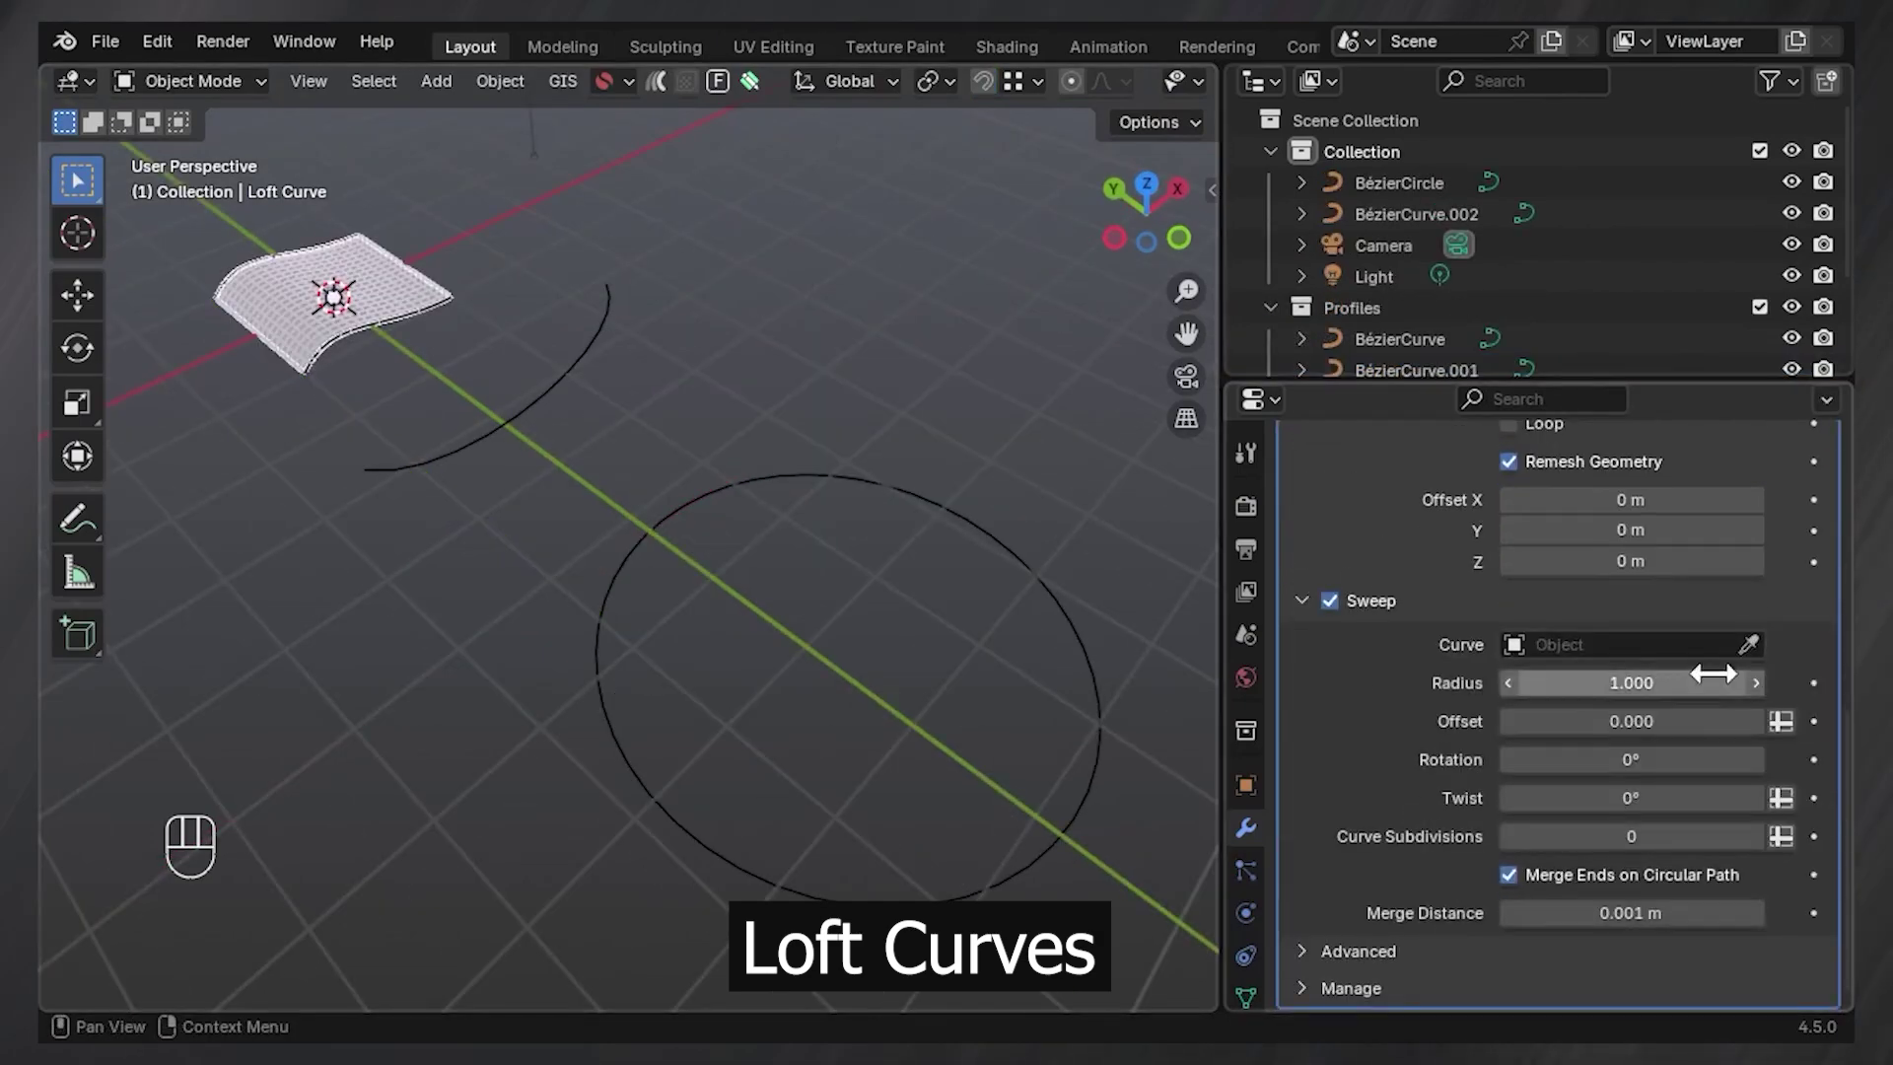
click(570, 367)
mouse_move(612, 528)
middle_down()
mouse_move(642, 444)
mouse_move(621, 523)
middle_up()
click(1759, 643)
click(1069, 507)
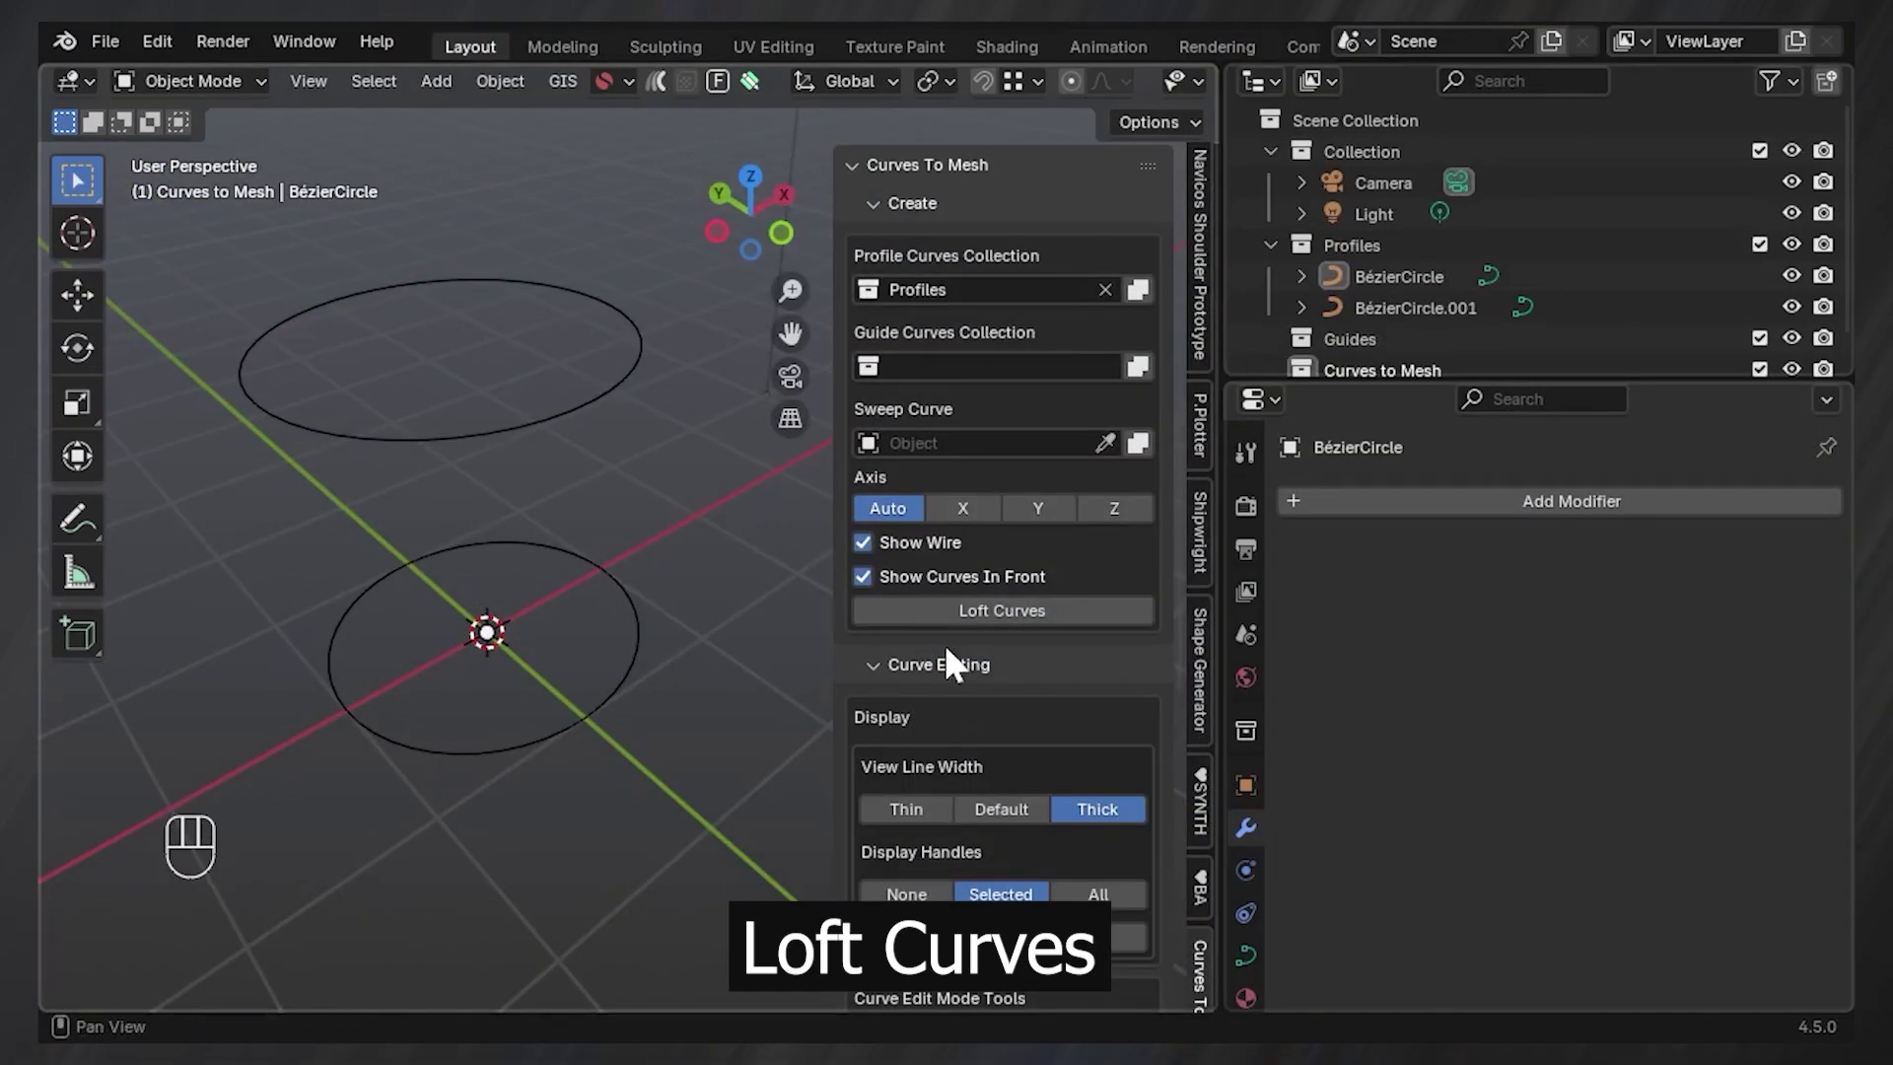
- Loft the two circles into a cylinder and shape it with the Guides collection
click(1021, 612)
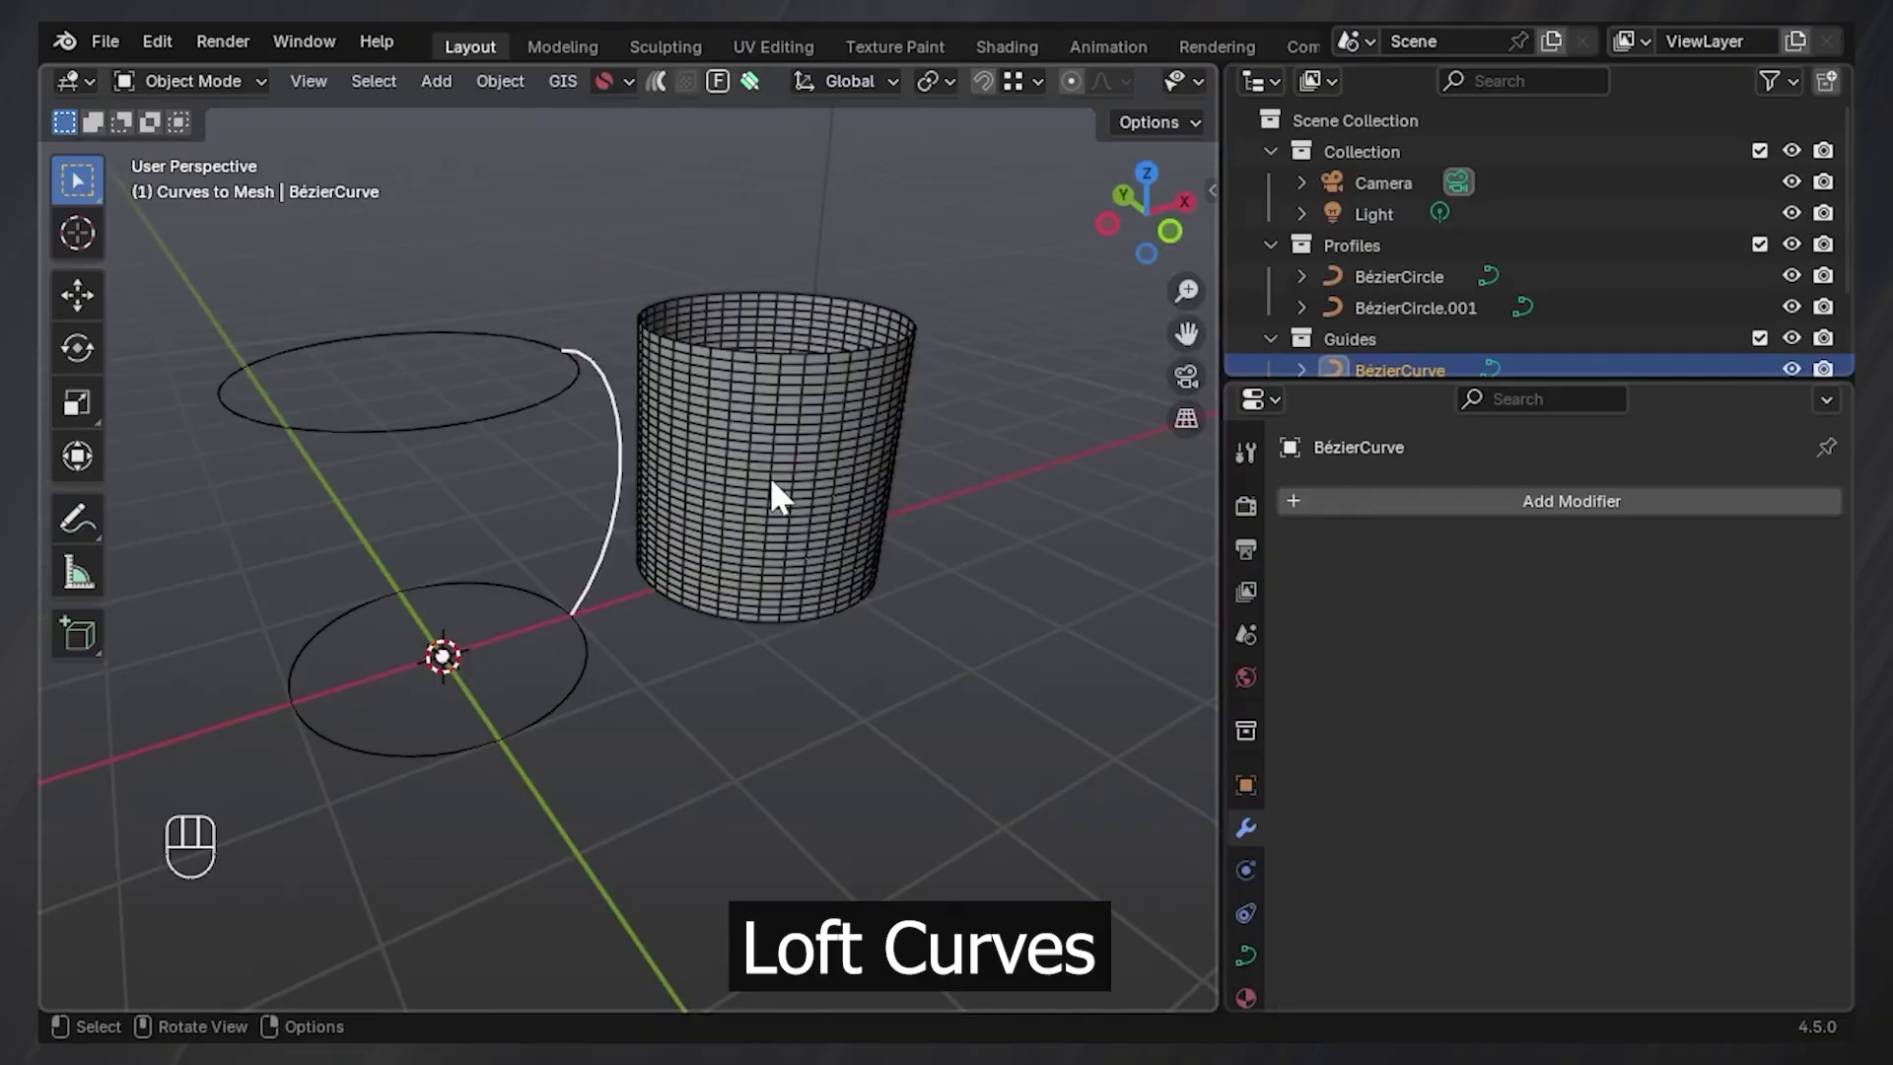
click(773, 494)
click(1632, 711)
click(1529, 440)
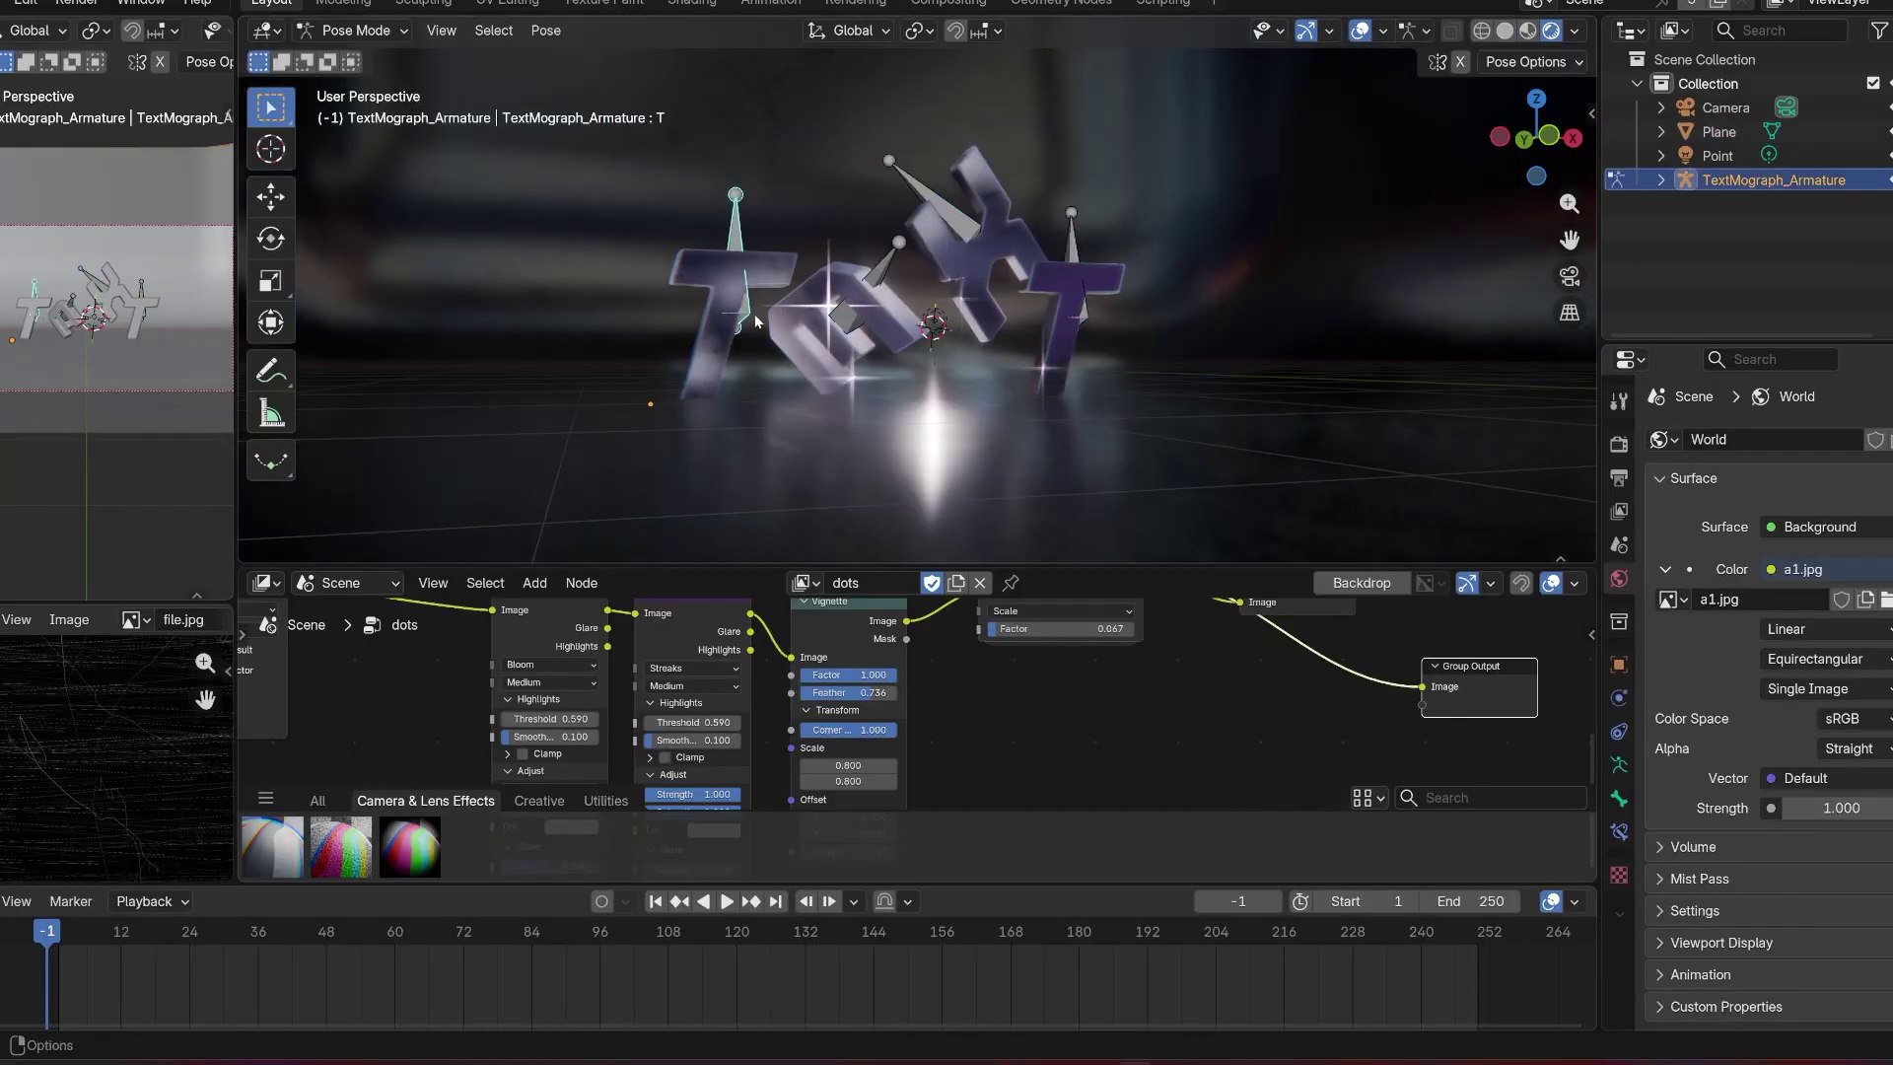
- With auto-keying on, keyframe the T letter bone's rotate-and-scale pop-in animation from zero
key(ctrl+z)
key(ctrl+z)
key(ctrl+z)
key(ctrl+z)
key(ctrl+z)
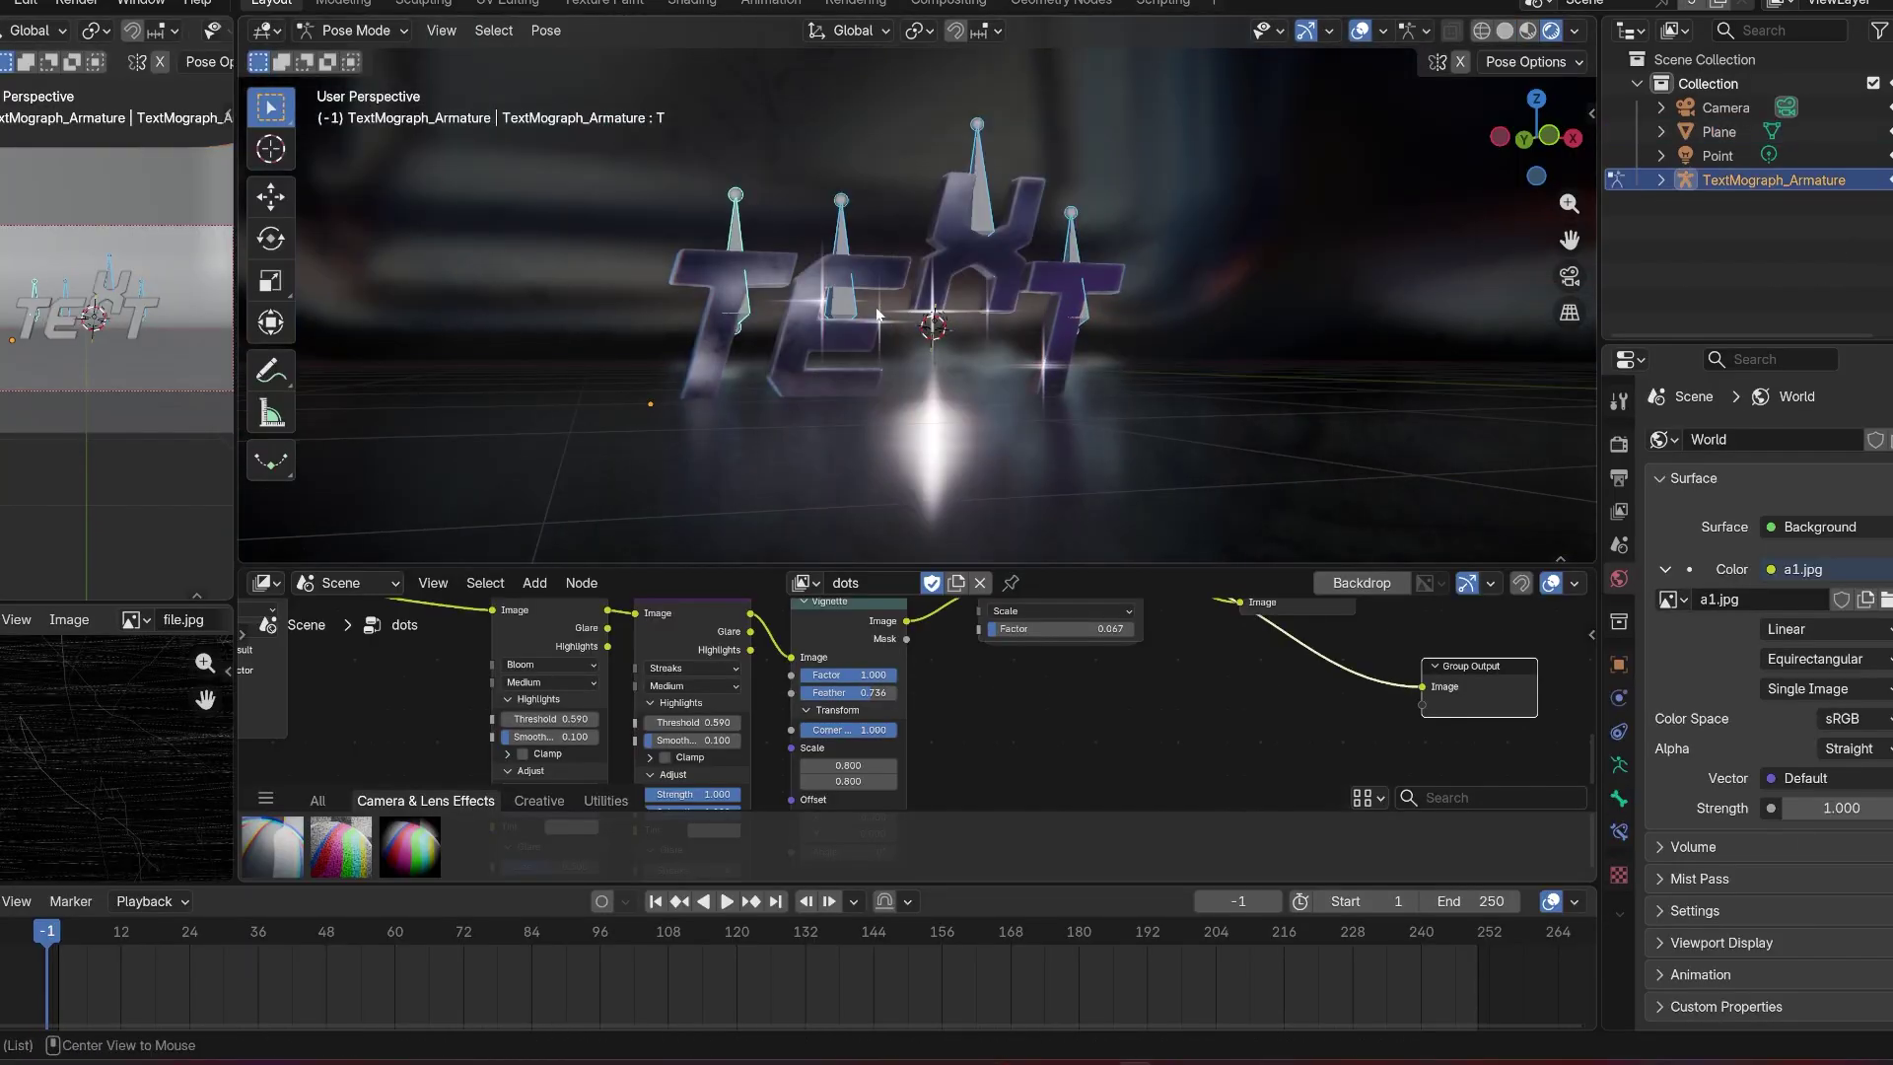
key(ctrl+shift+z)
key(ctrl+shift+z)
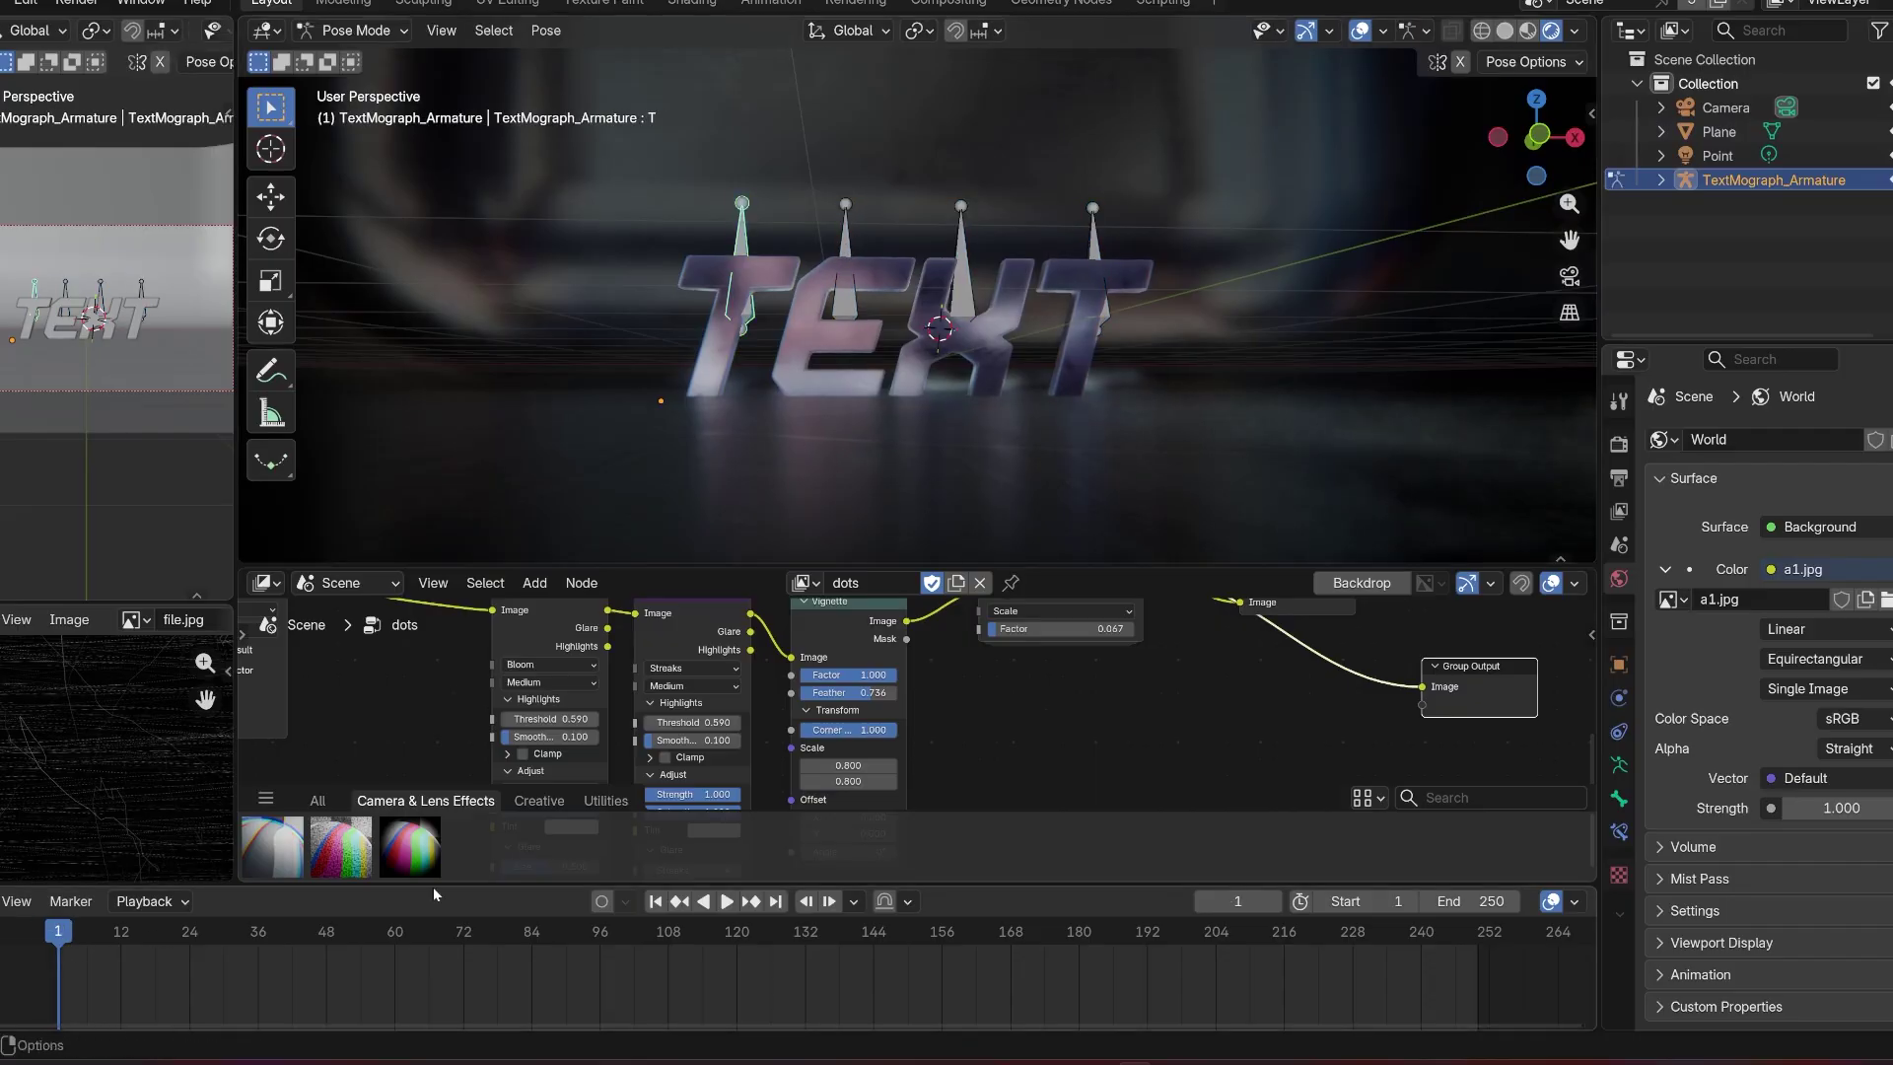
click(601, 900)
key(r)
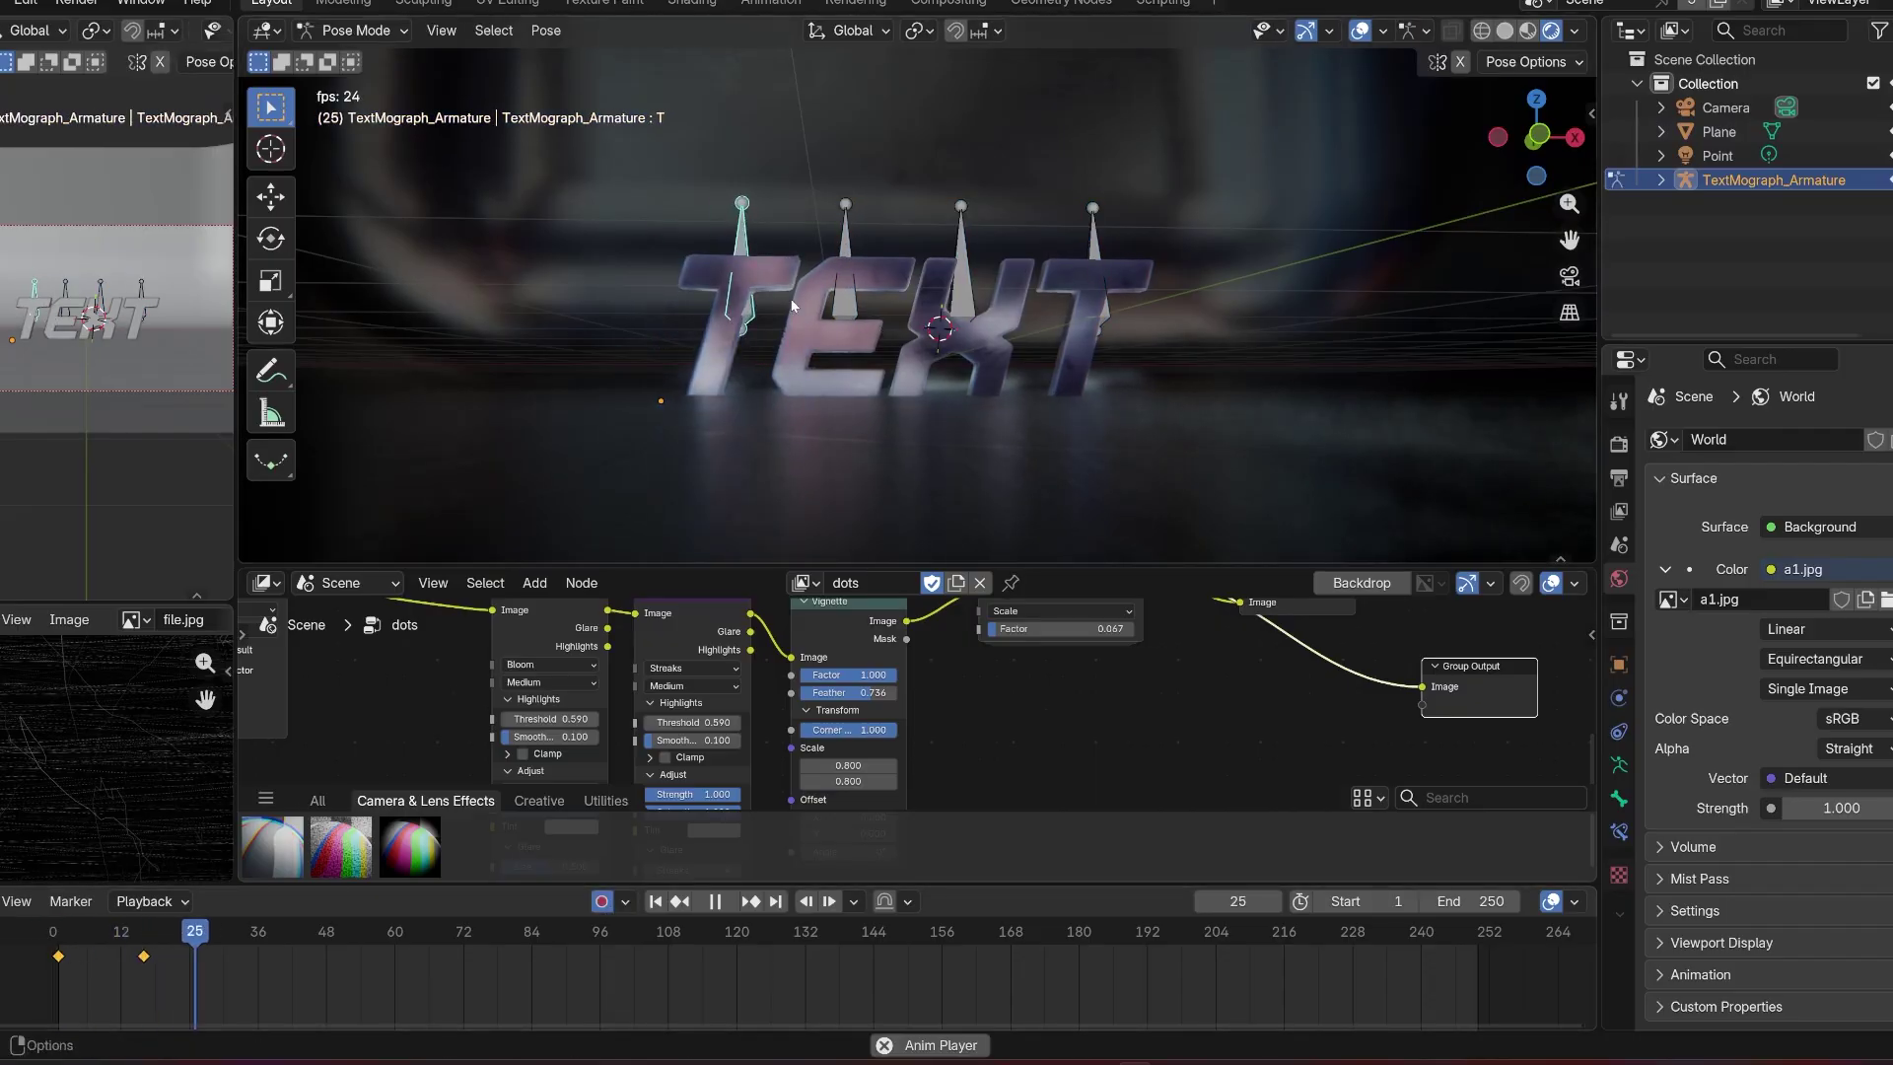
key(Escape)
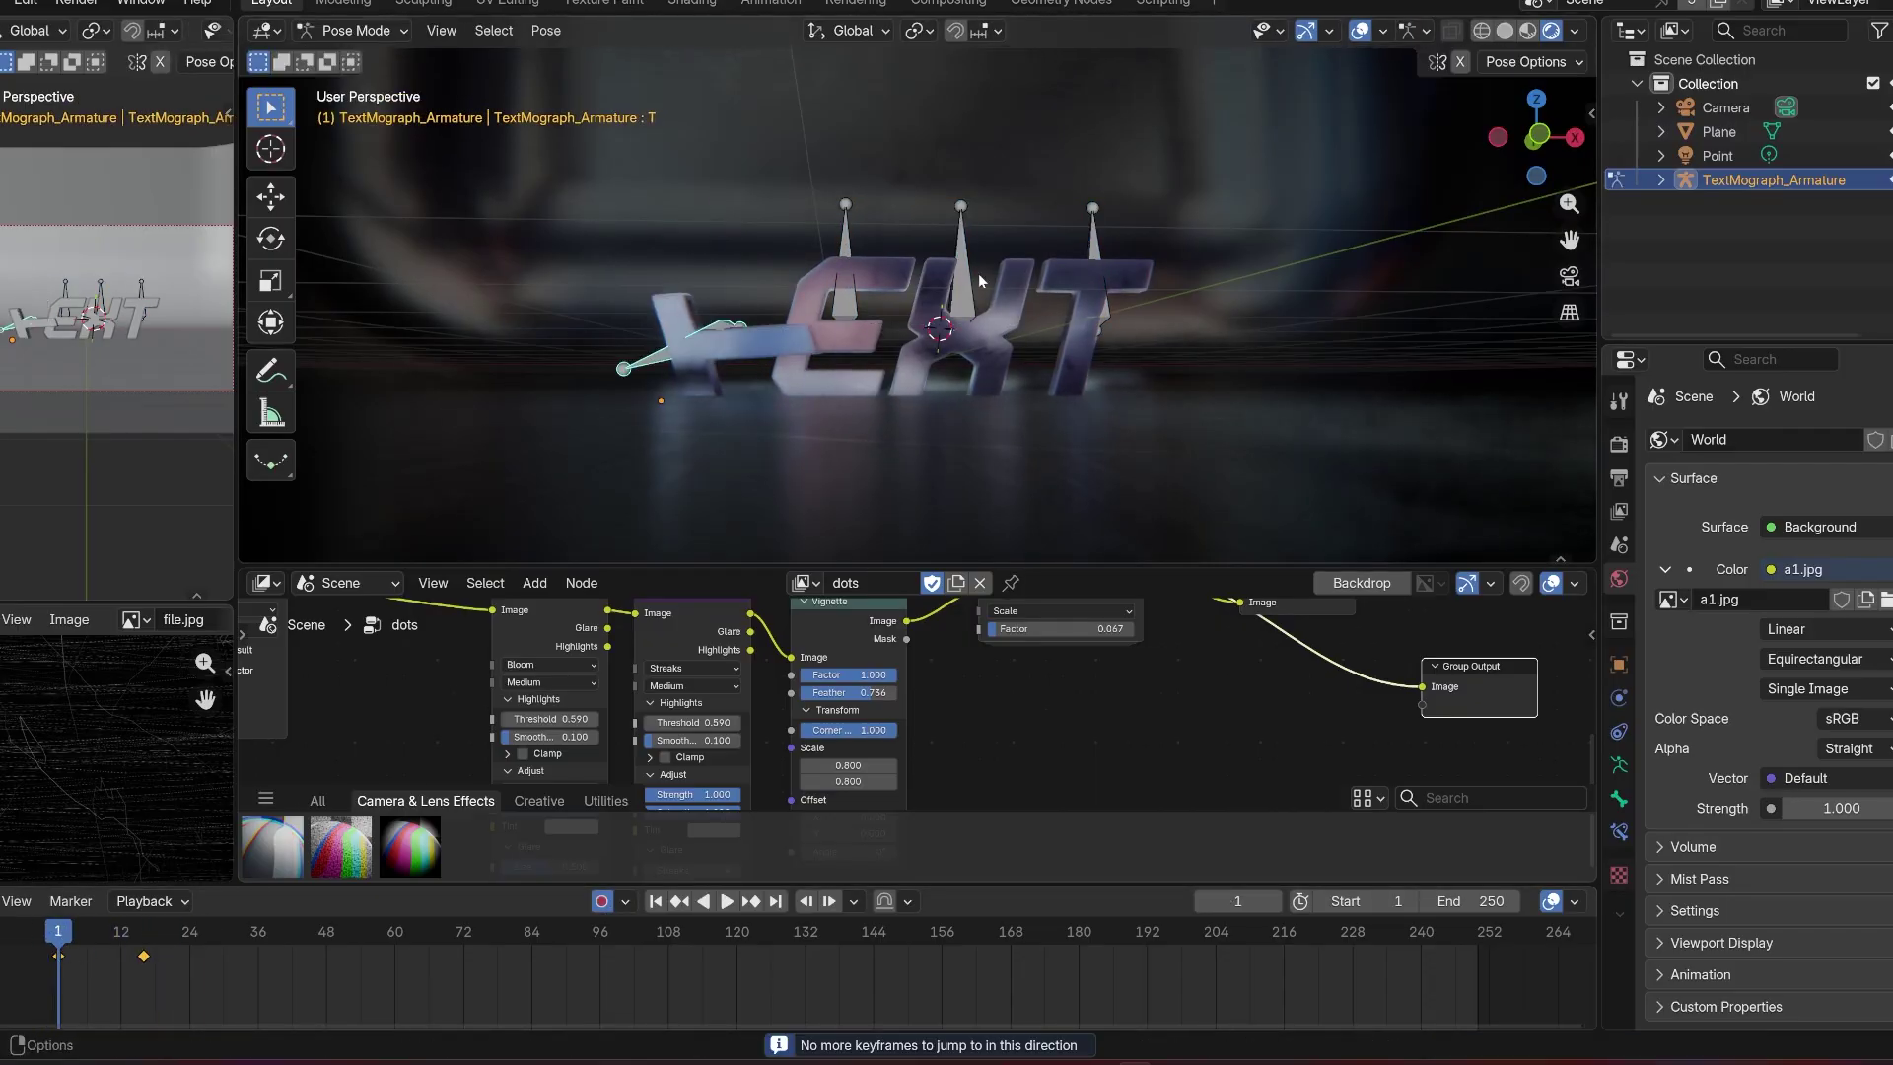
key(shift+Left)
key(s)
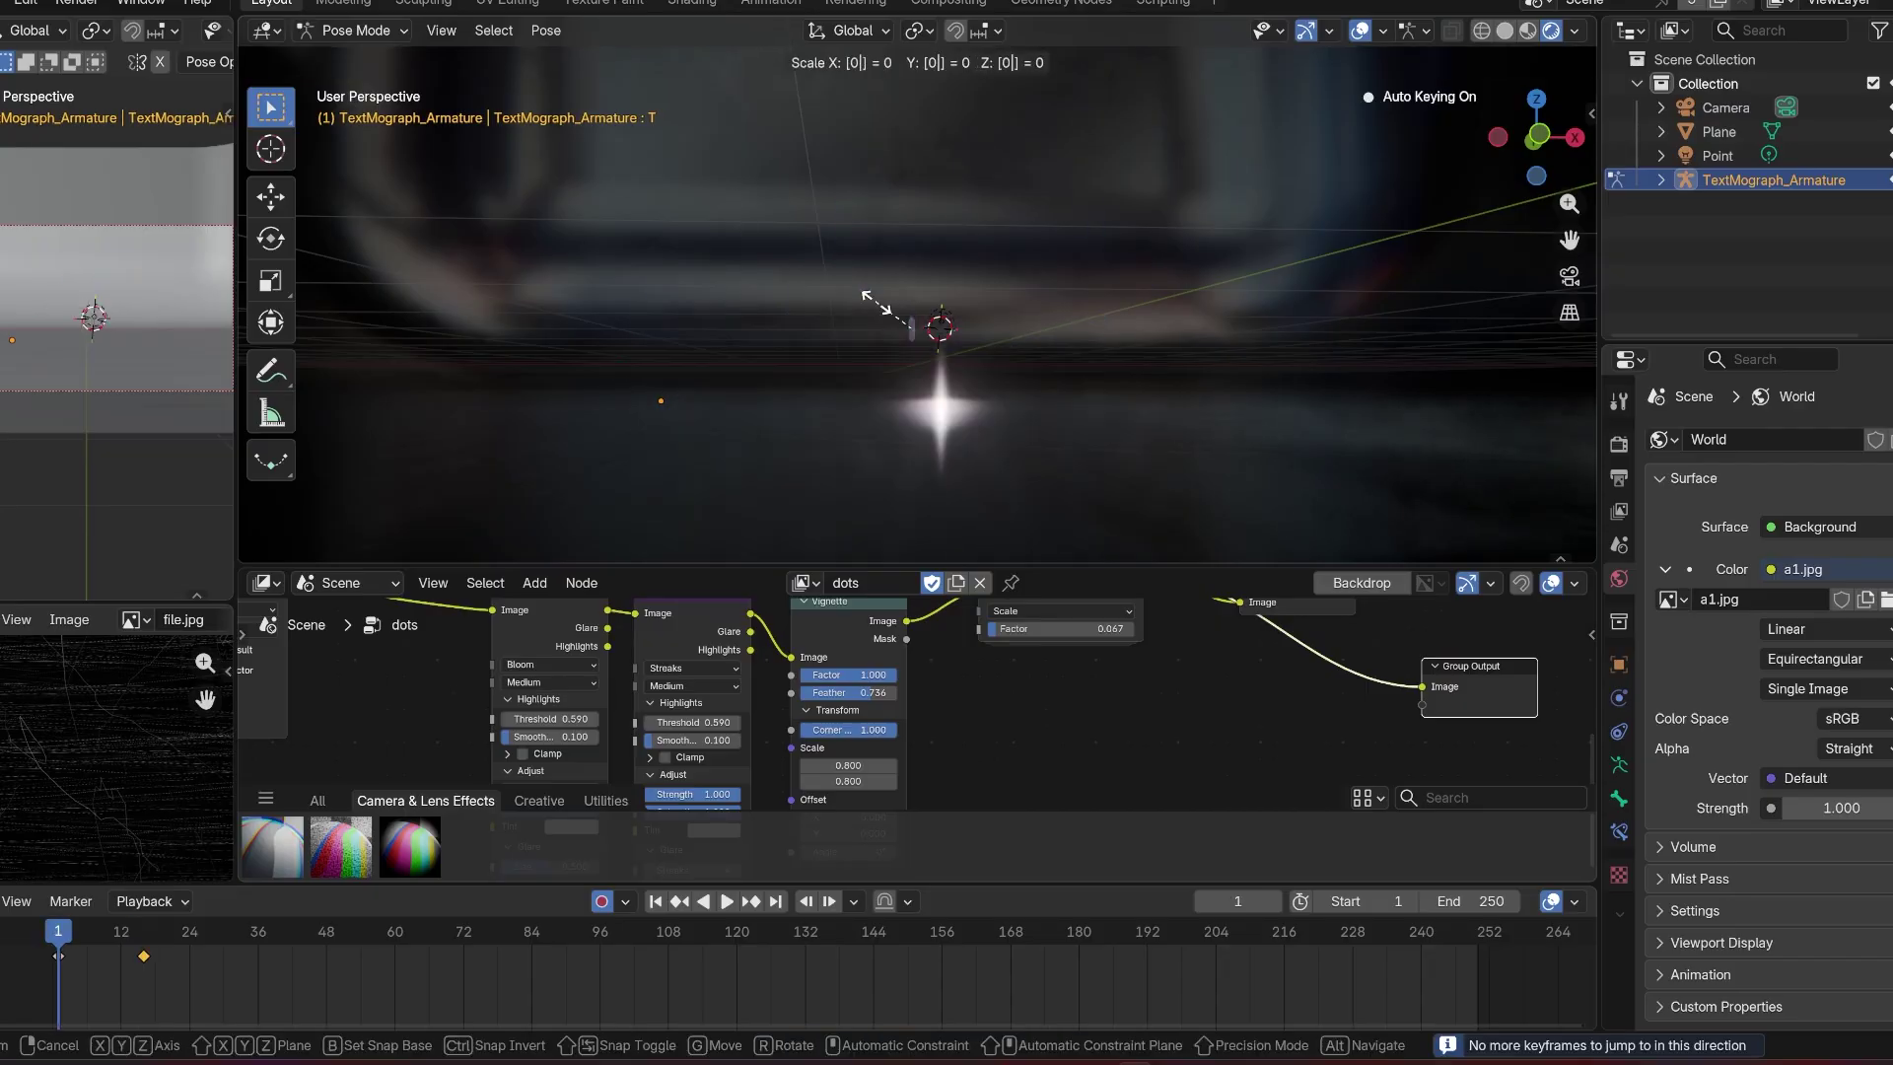
key(Escape)
key(space)
key(space)
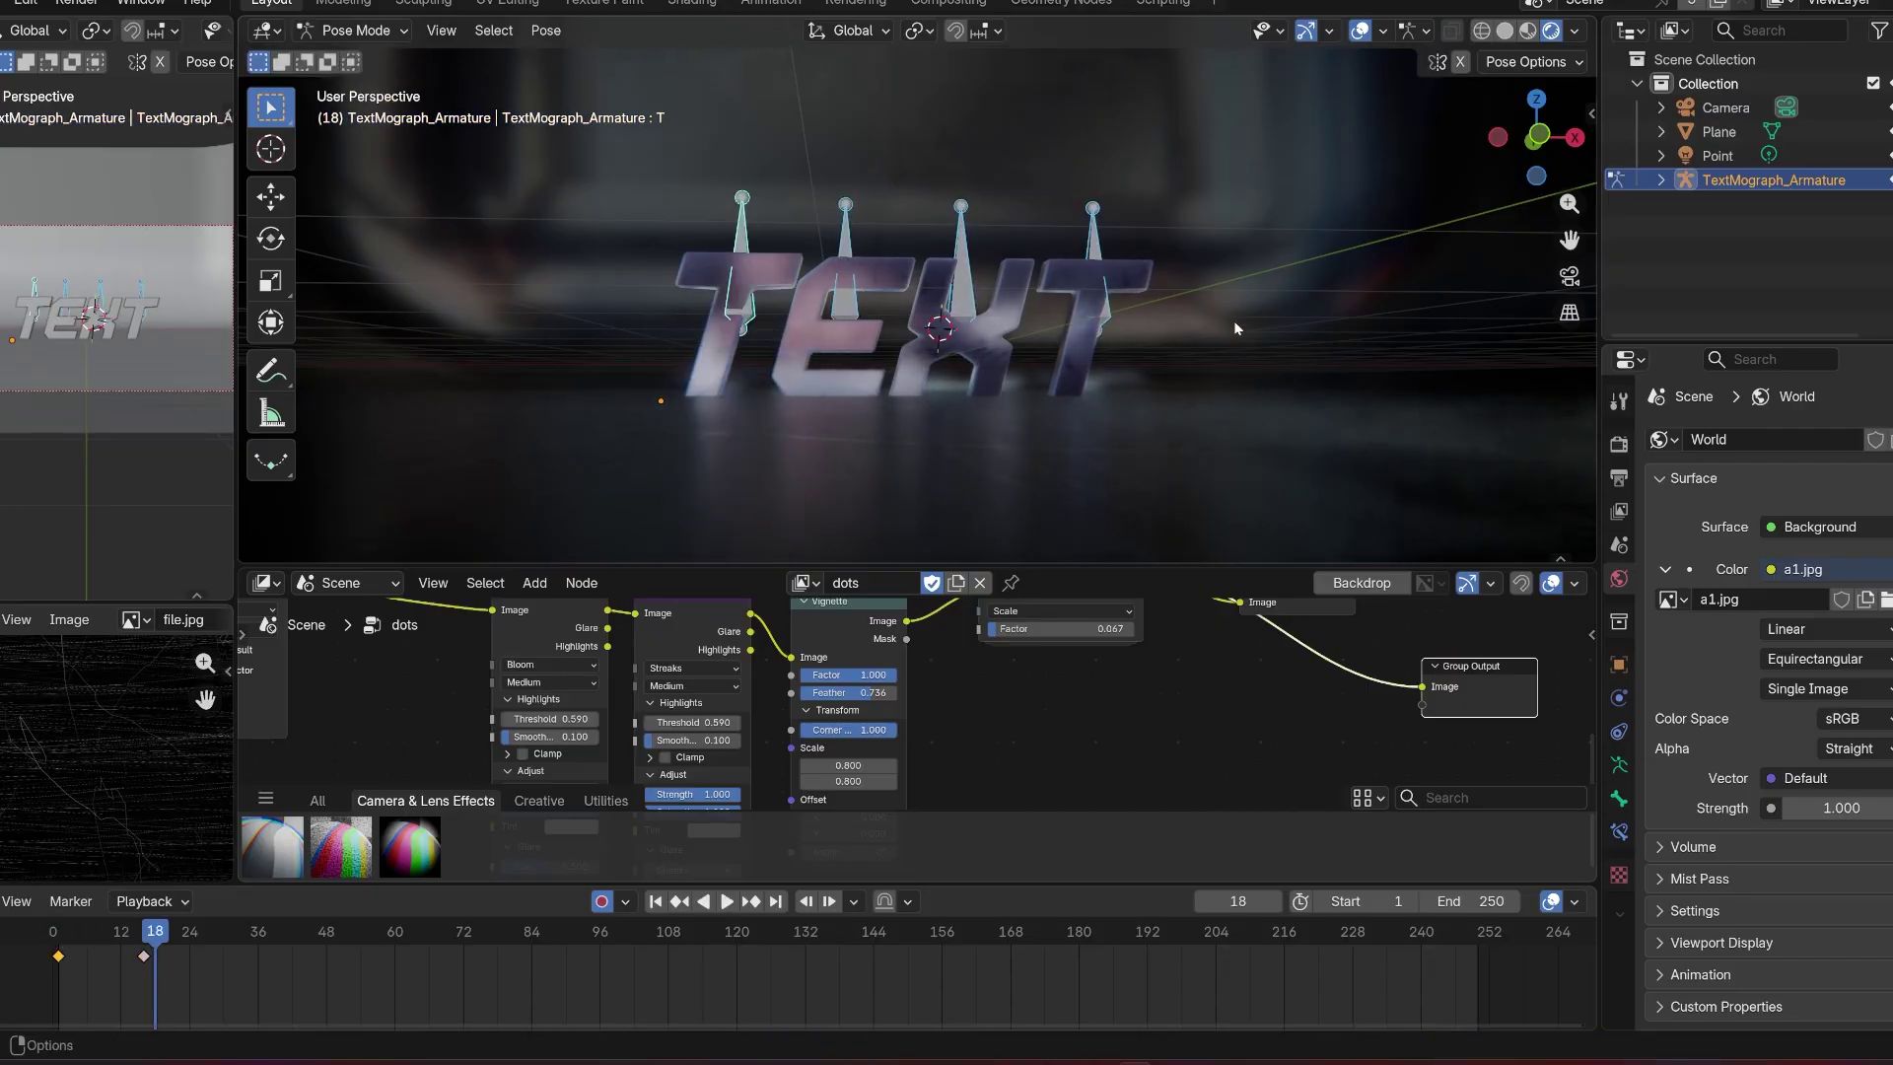
key(n)
- Copy the T bone's animation to the other letter bones with Copy Active to Selected
scroll(1369, 388, down, 3)
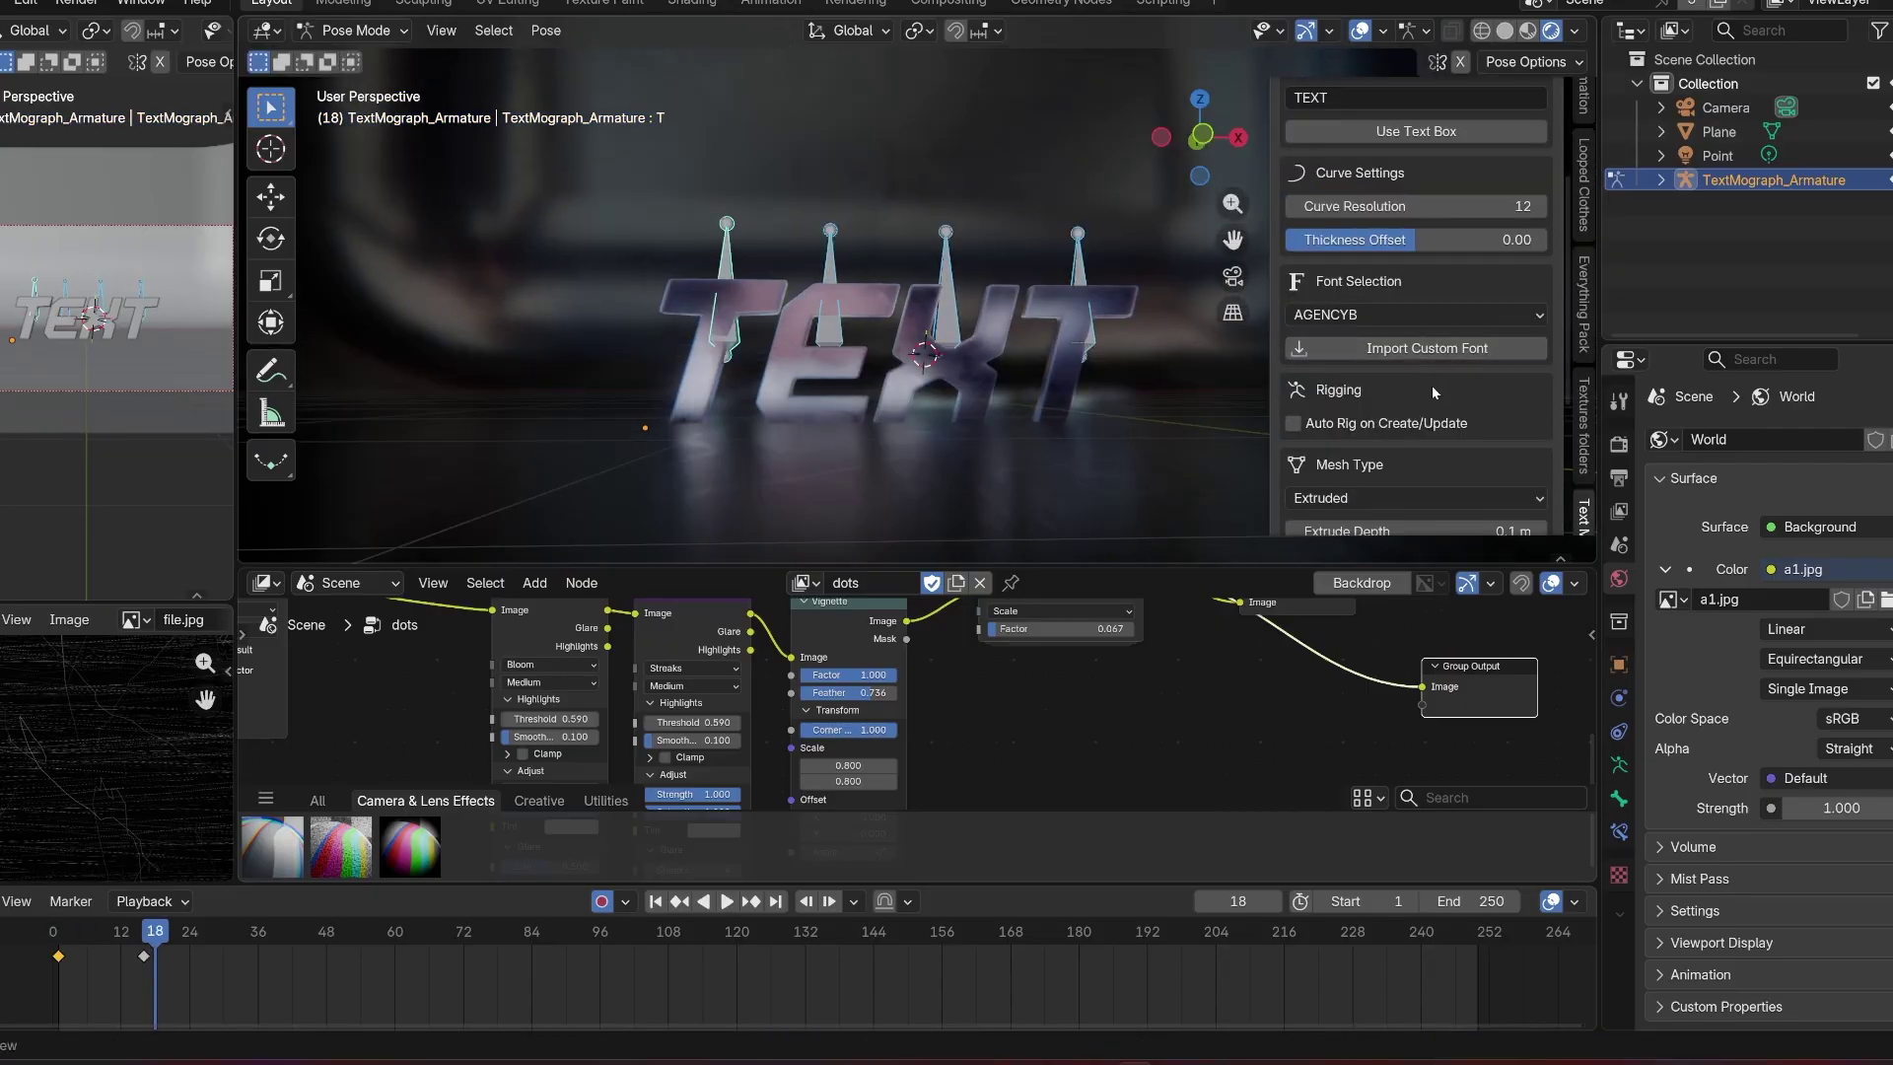
scroll(1380, 434, down, 12)
click(1411, 430)
click(1345, 507)
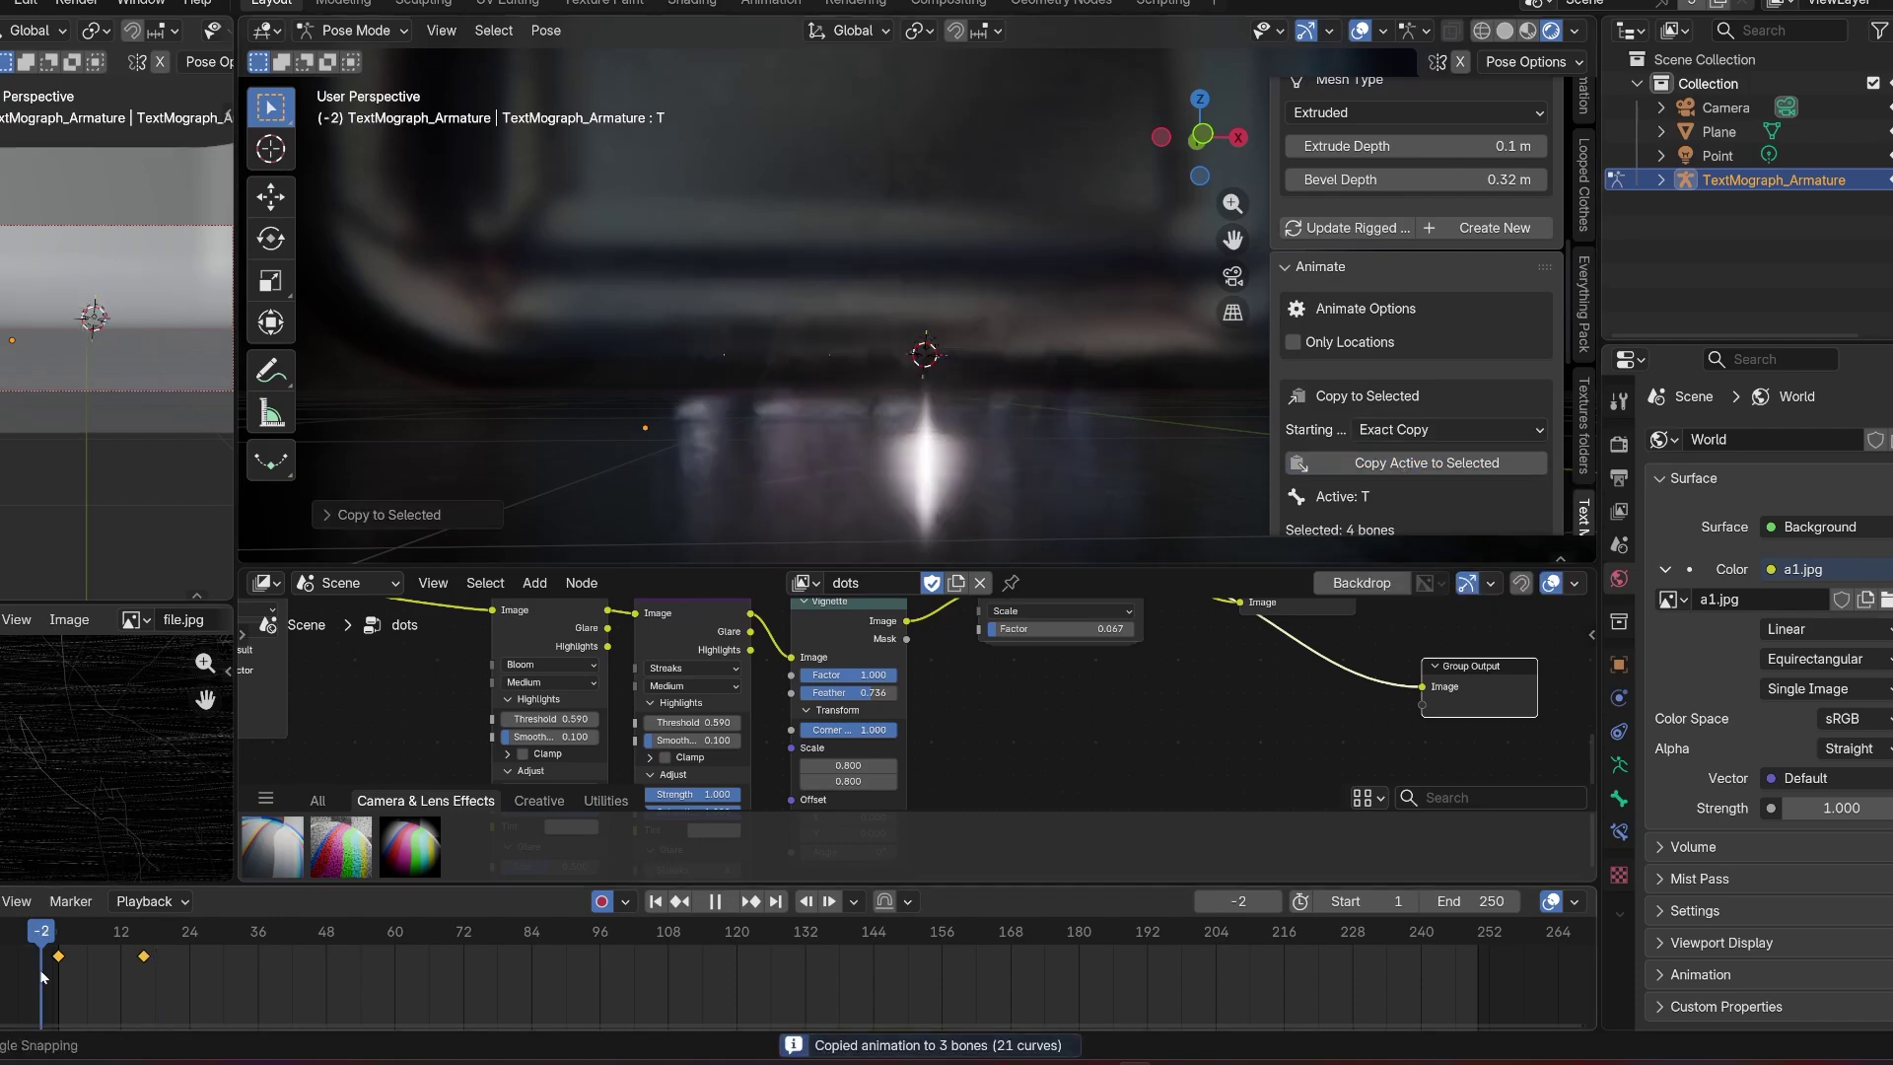
scroll(1487, 430, down, 7)
- Offset the letters' keyframes 5 frames apart in letter order and play the staggered animation
click(63, 989)
key(space)
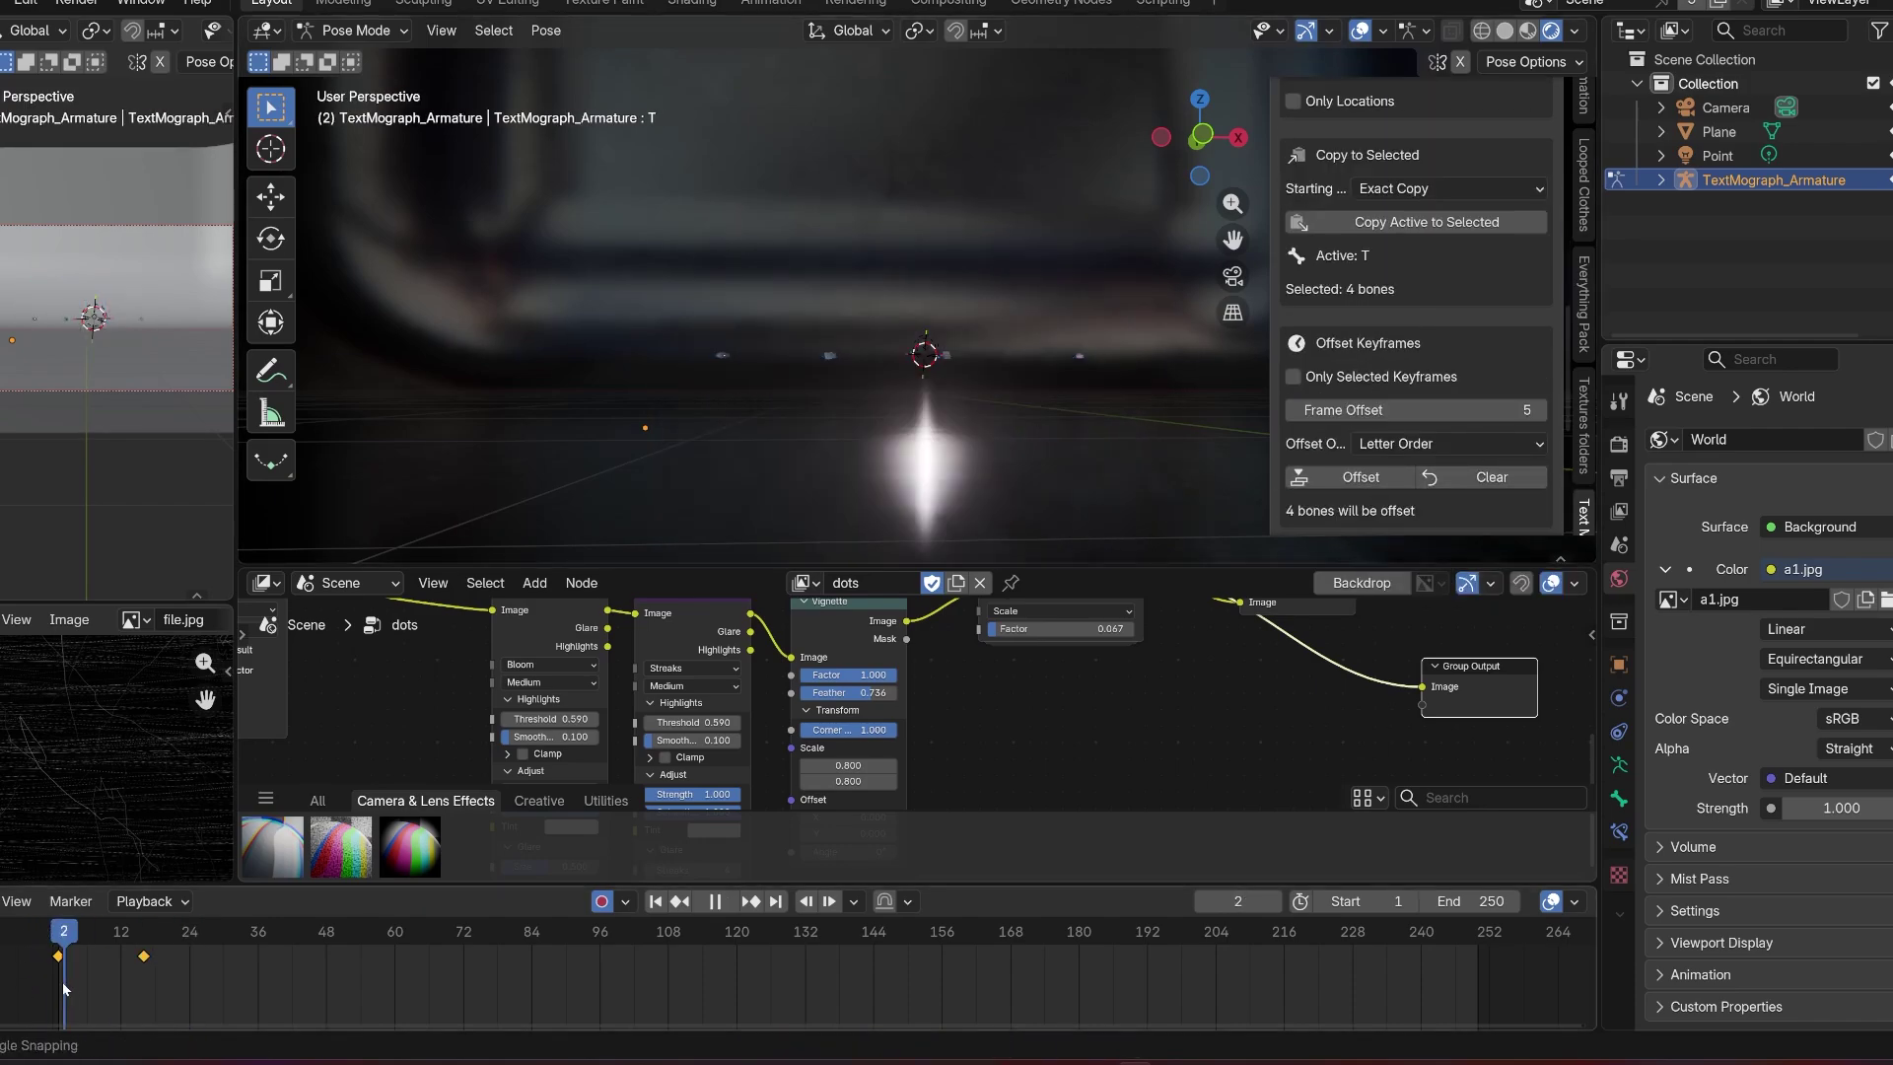
click(1361, 477)
key(space)
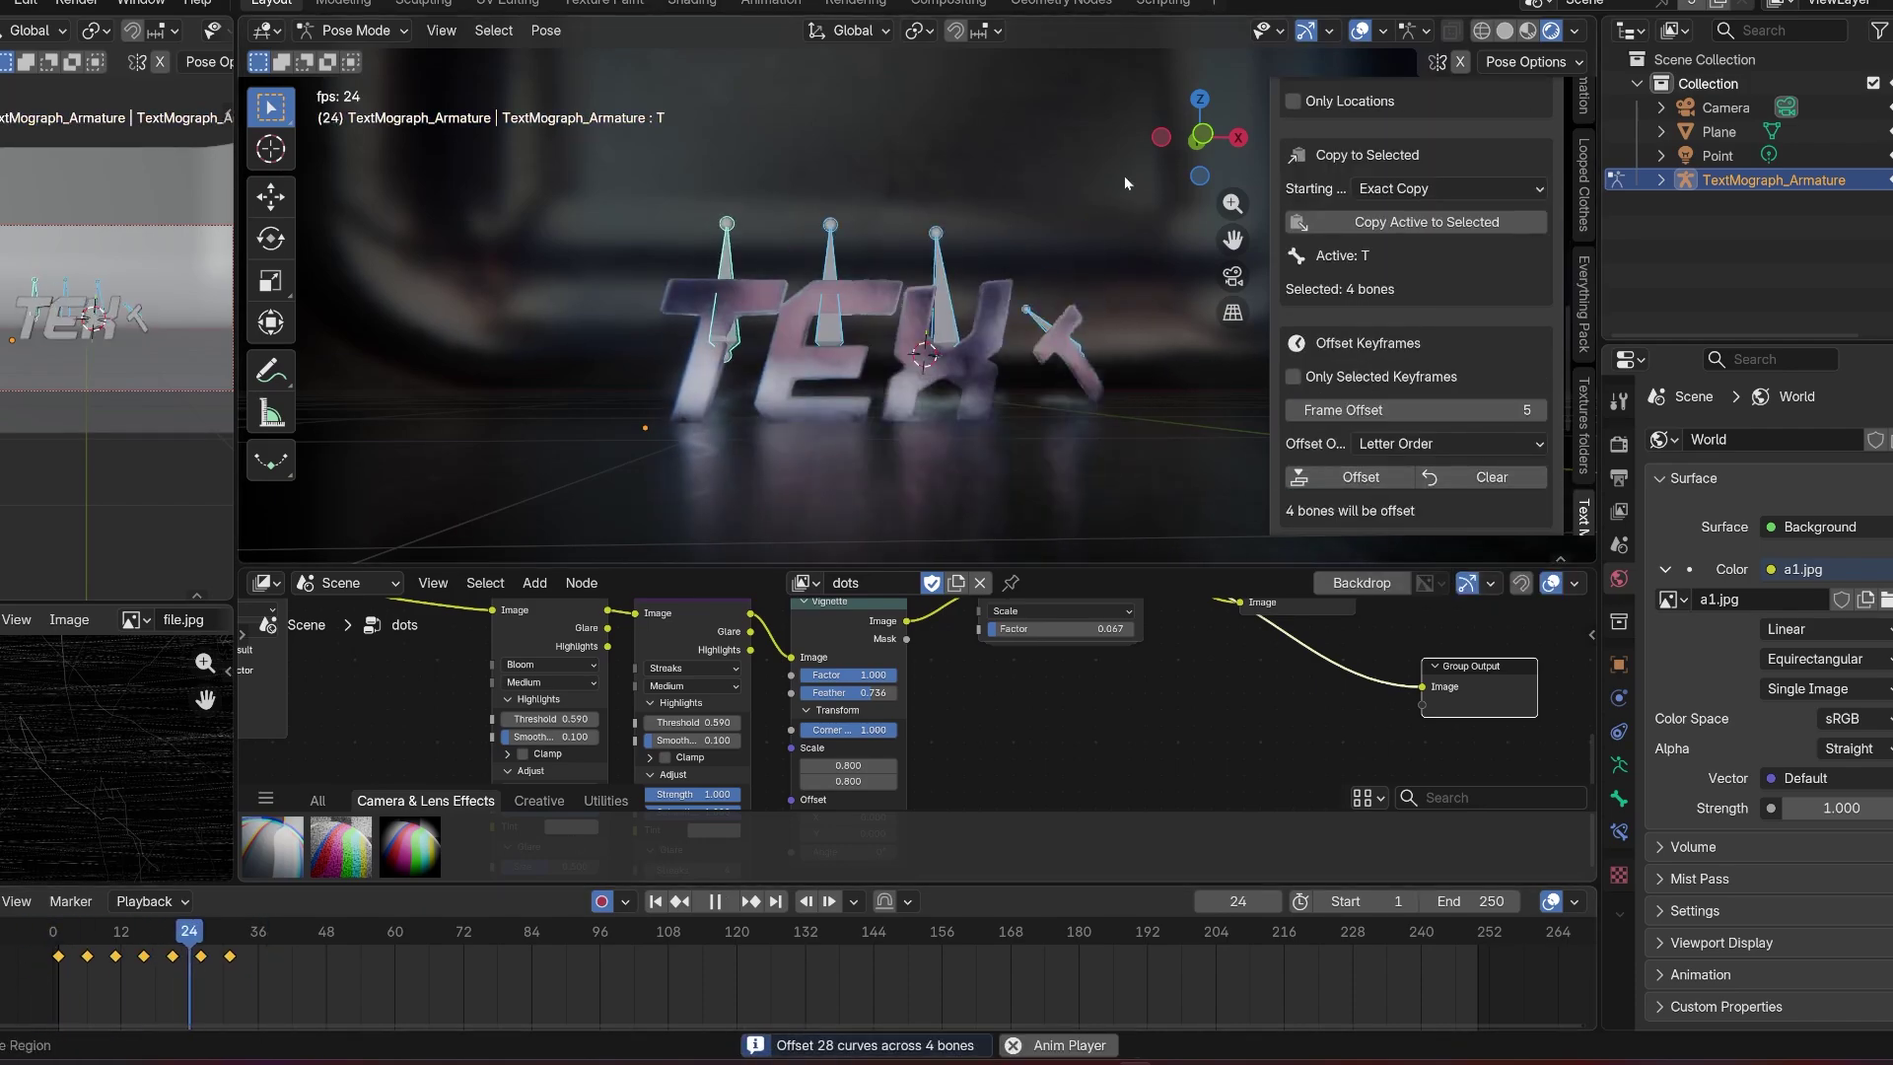
click(848, 473)
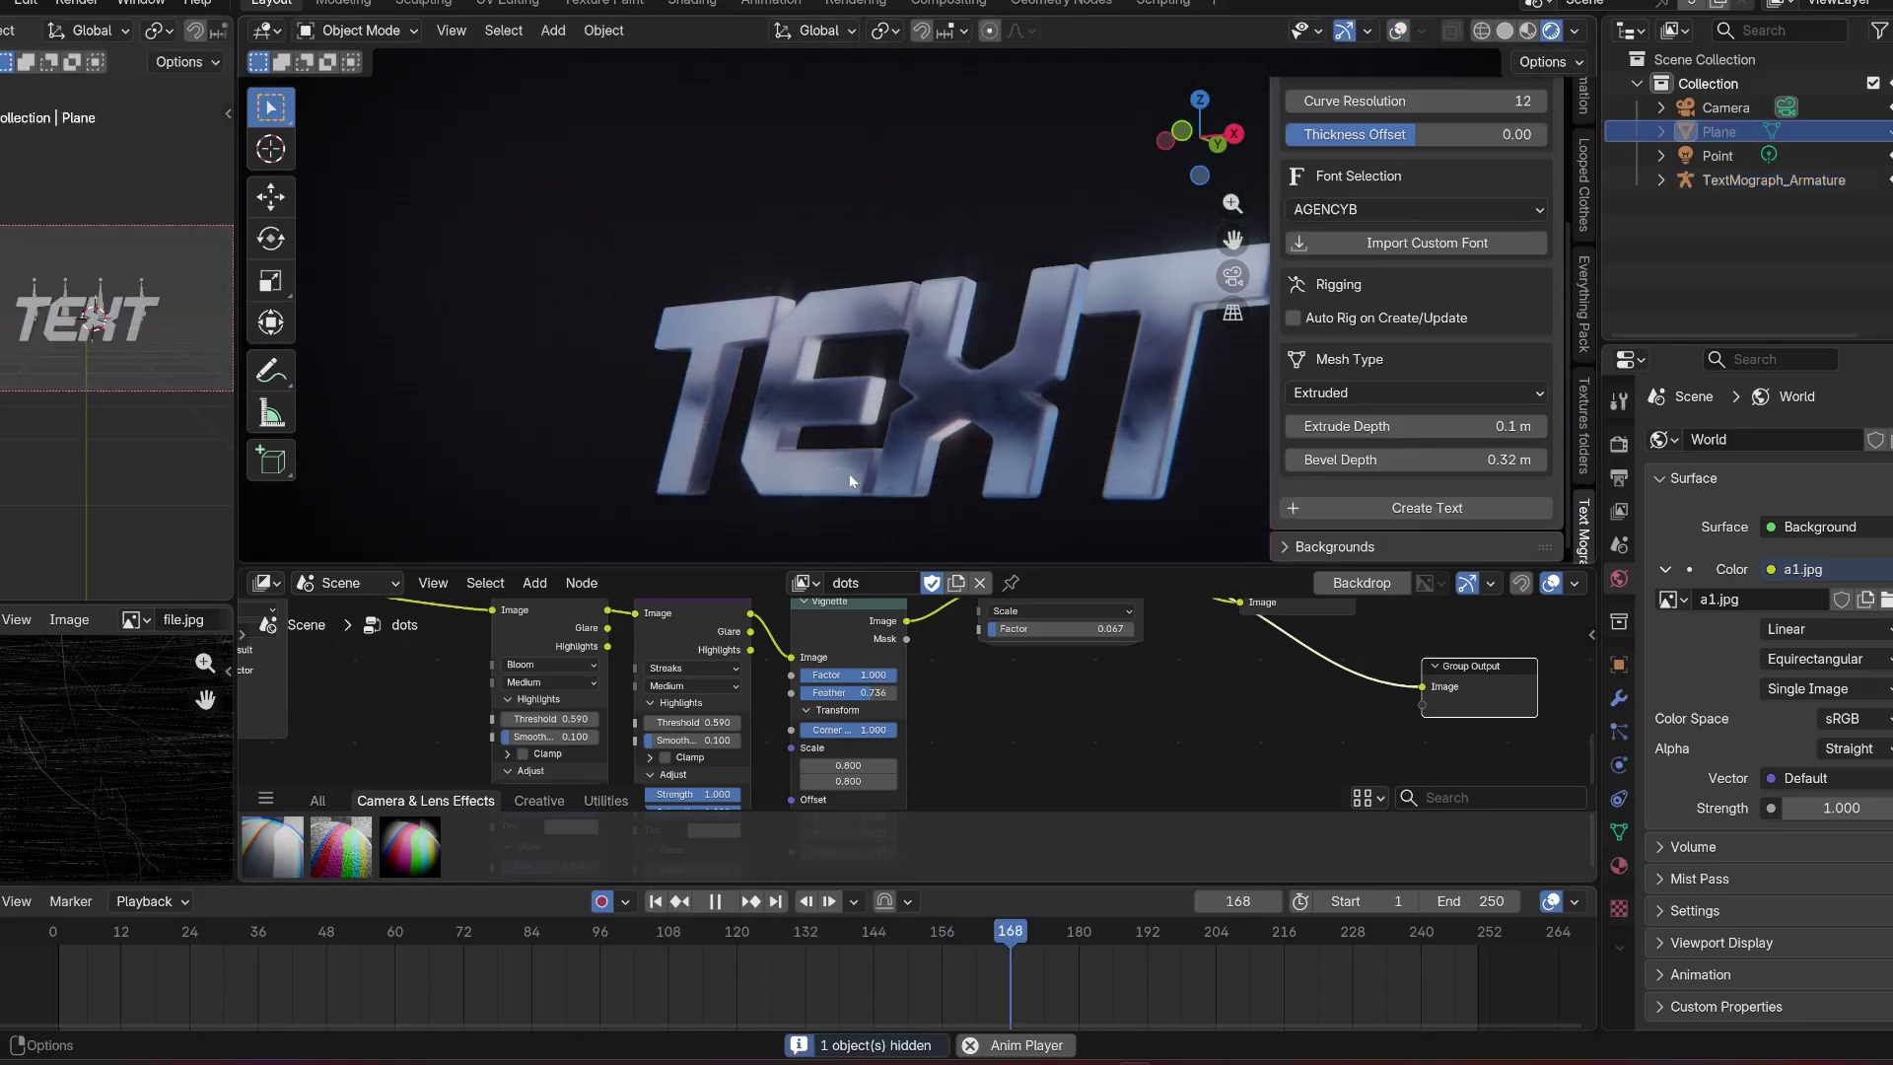
key(shift+Left)
key(space)
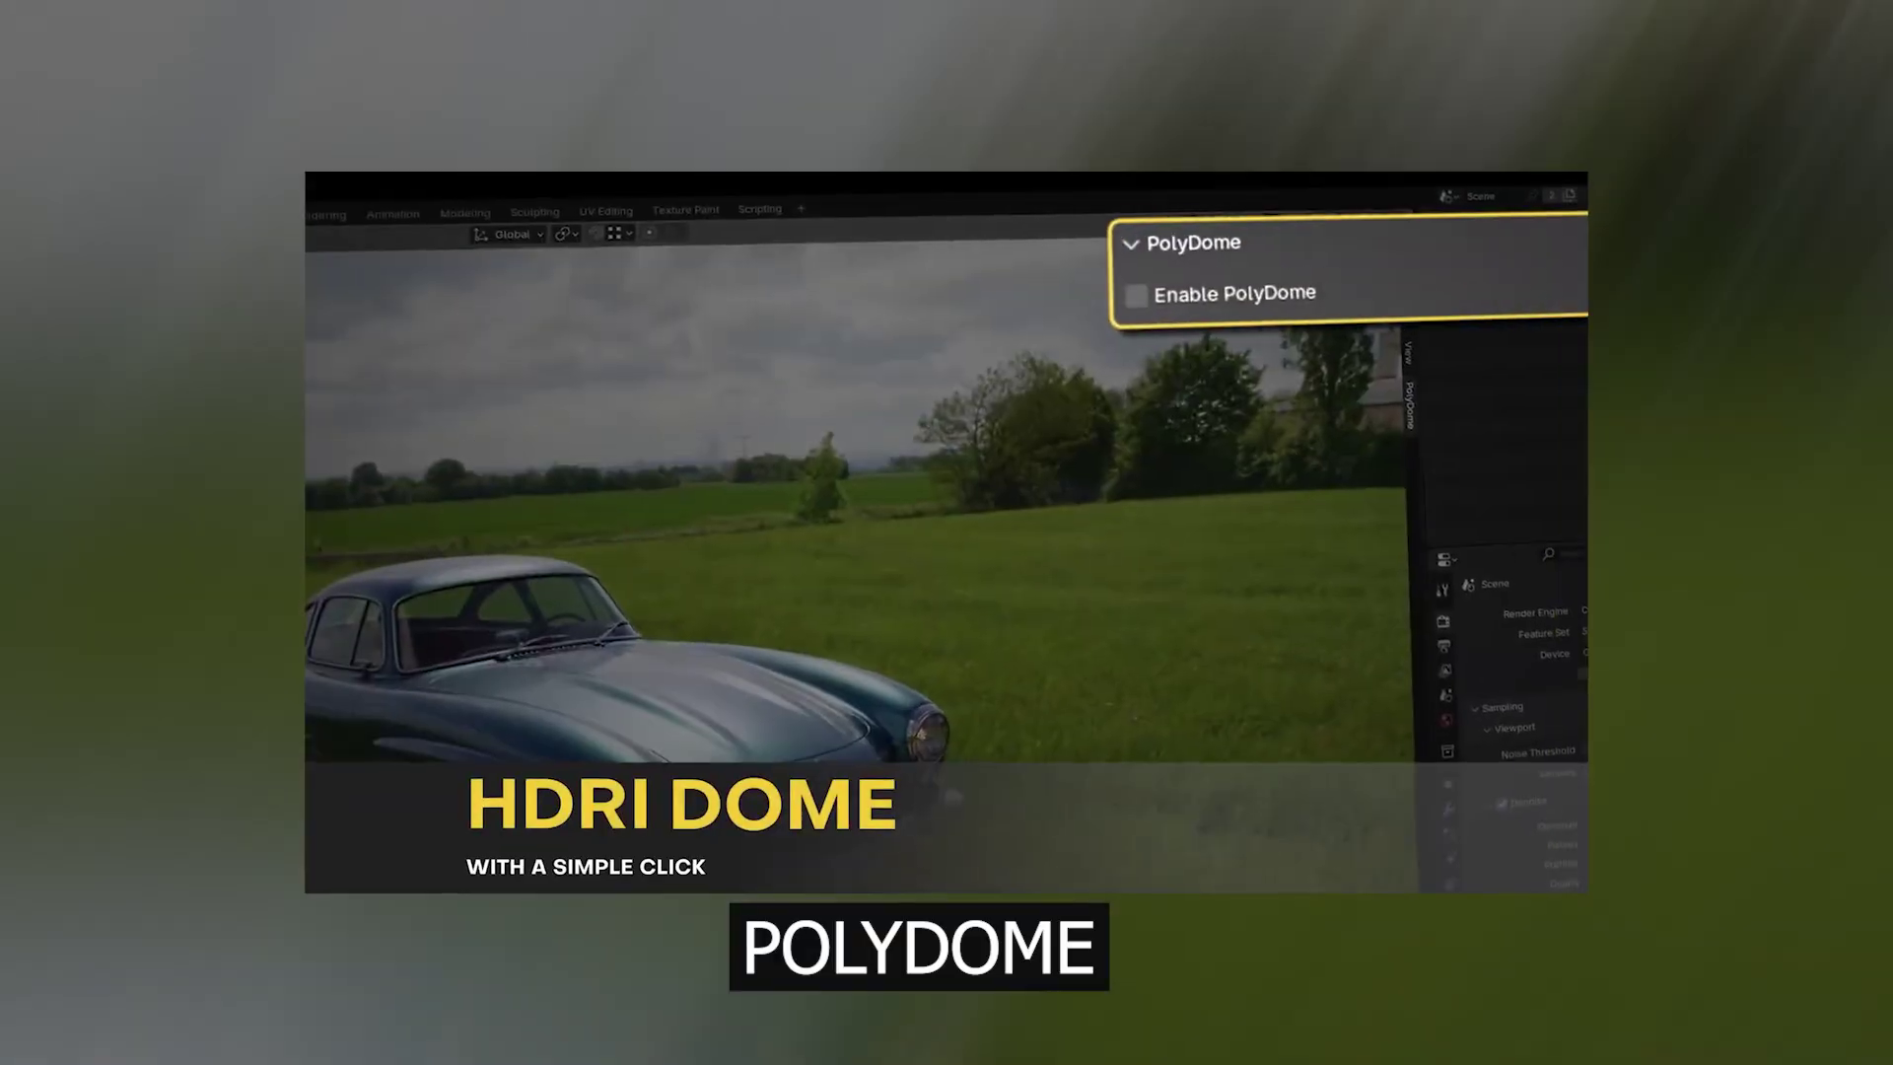
- Enable PolyDome, rotate the dome, render with EEVEE, add floor puddles and download a 16K HDRI
click(1135, 294)
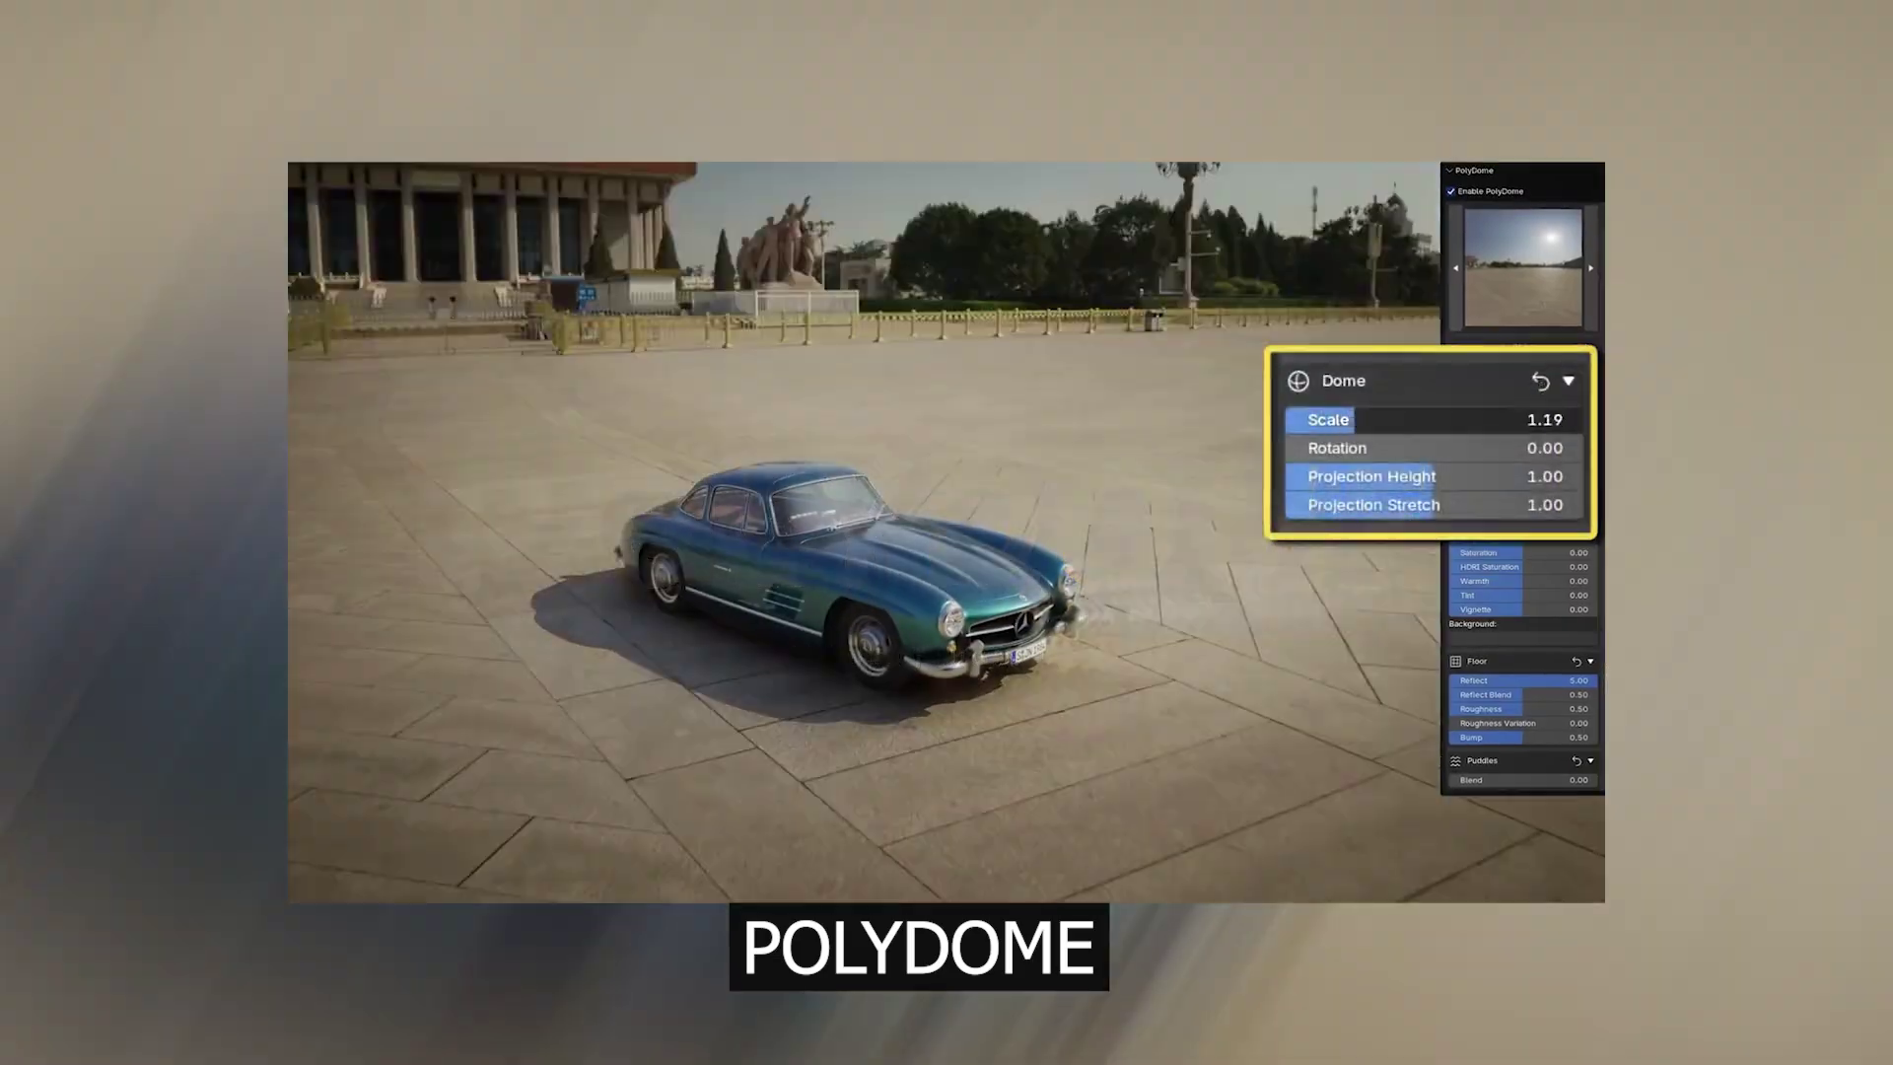
drag(1340, 456, 1537, 456)
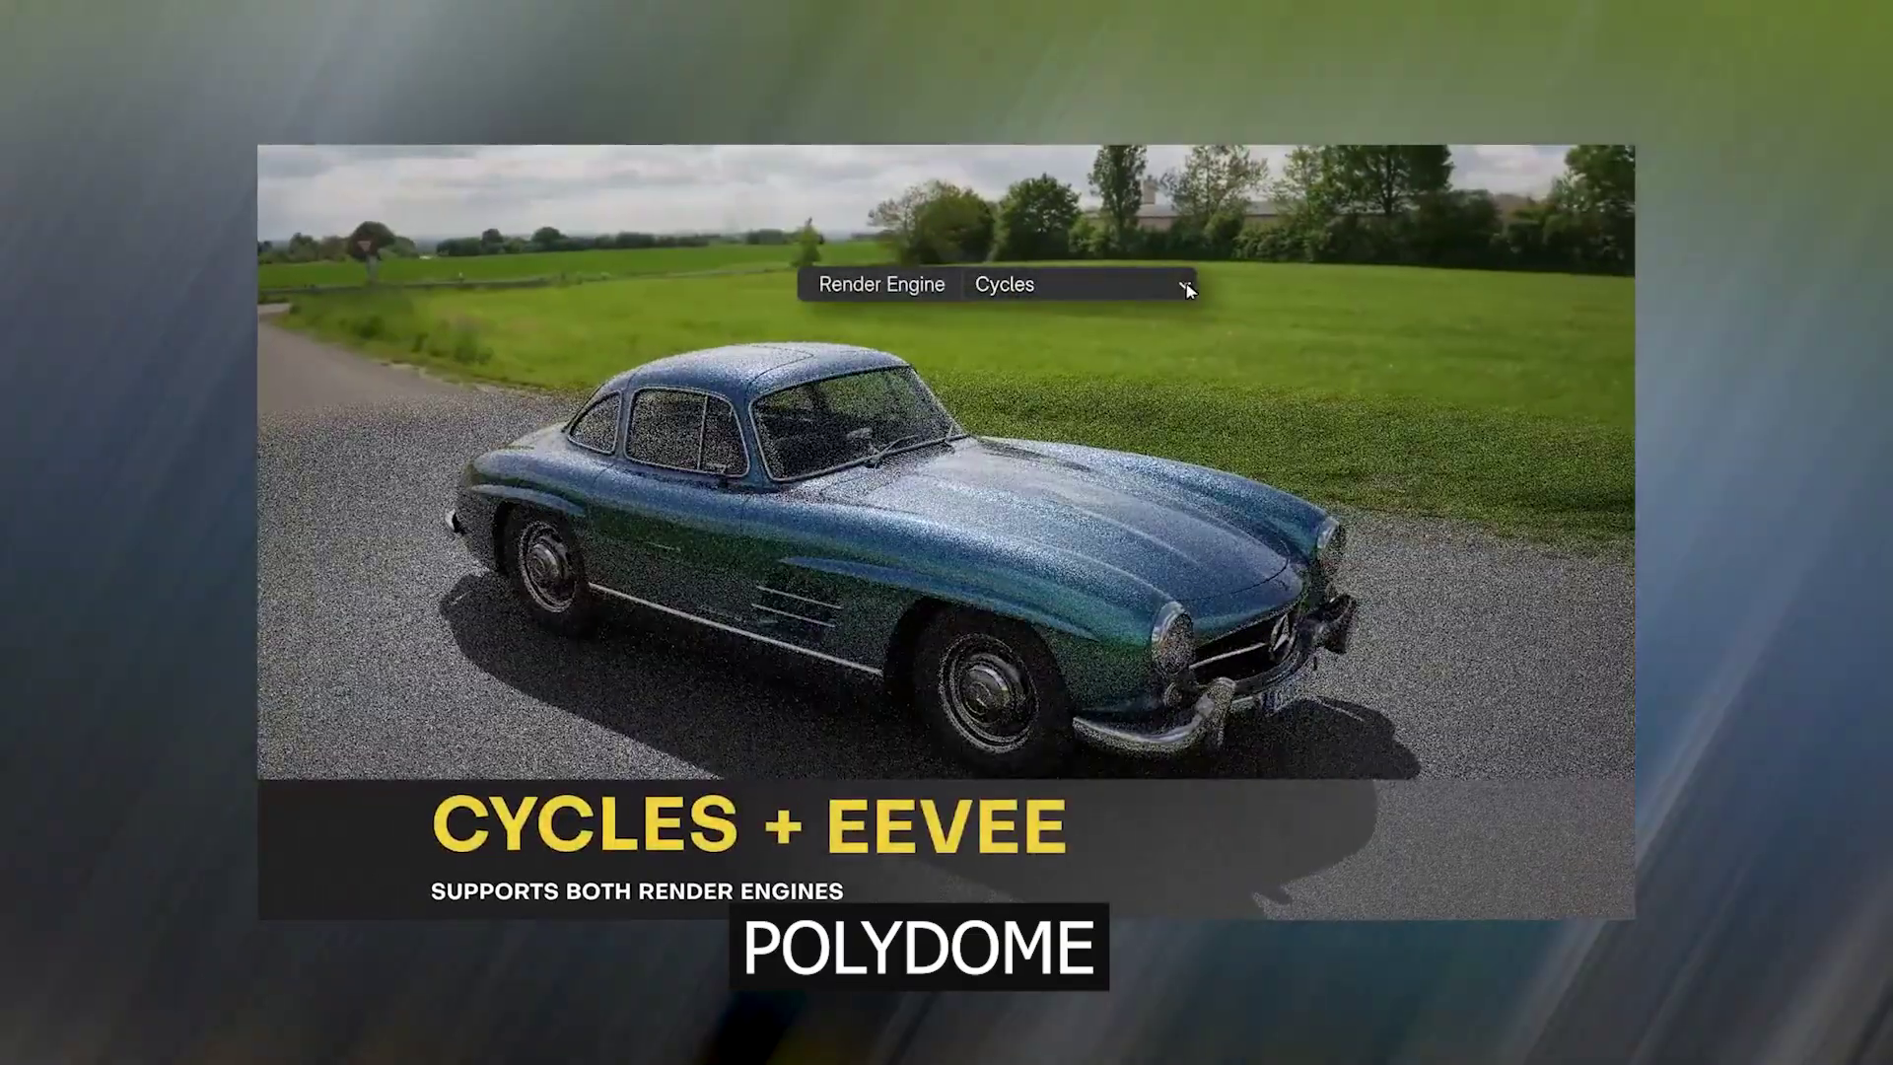
click(1183, 286)
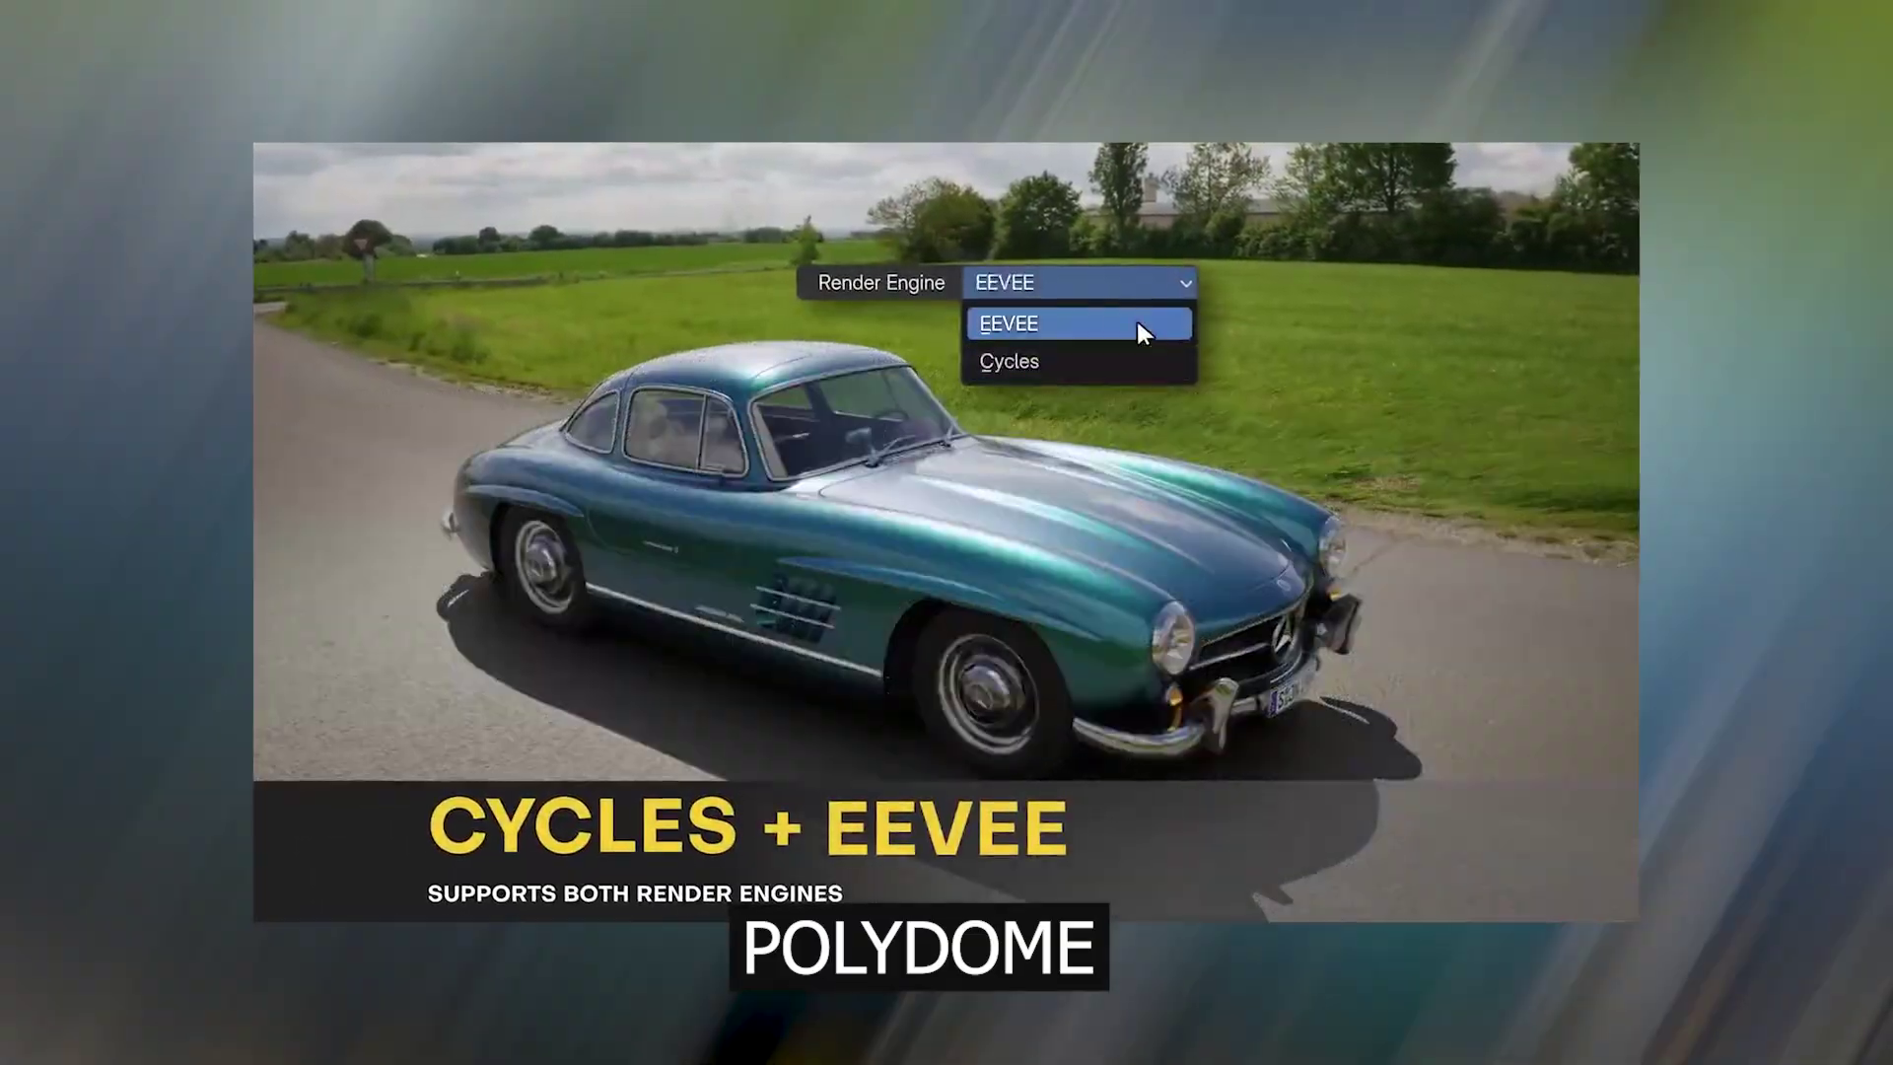
click(1136, 323)
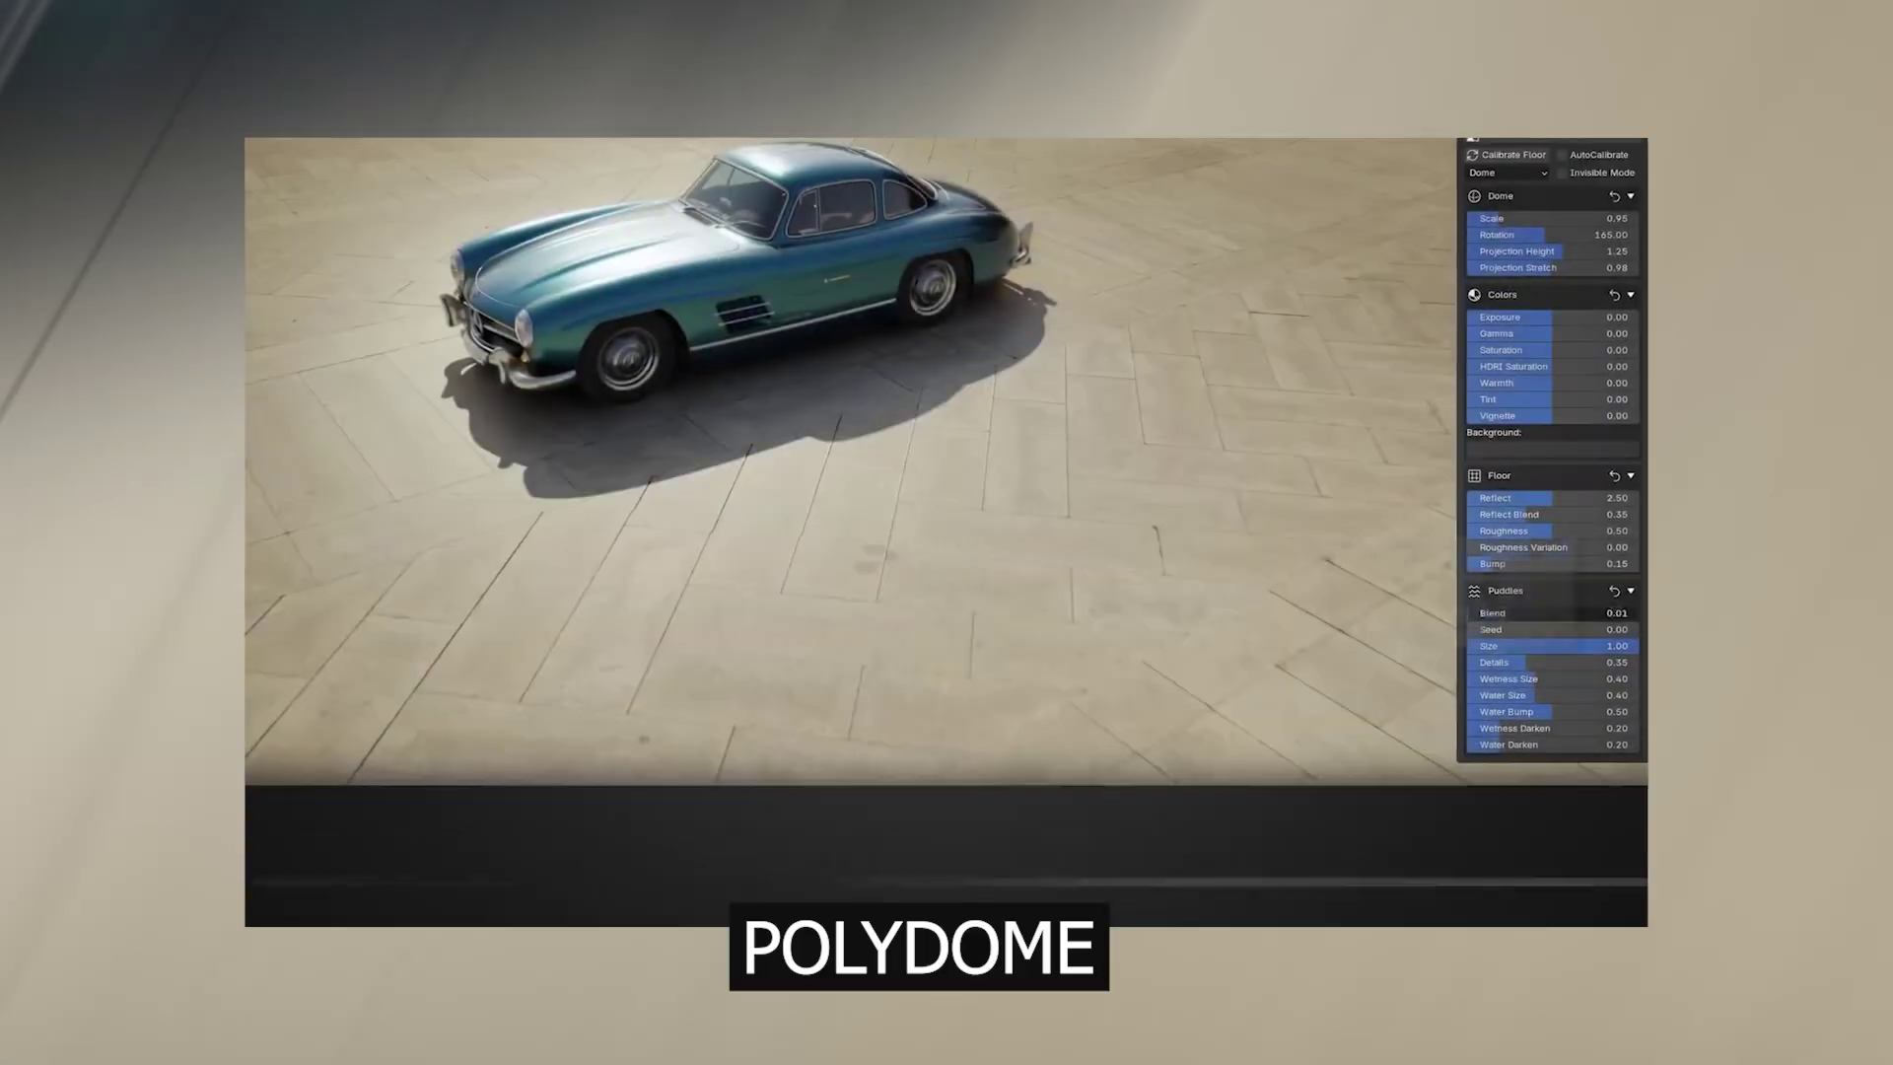
drag(1489, 612, 1494, 662)
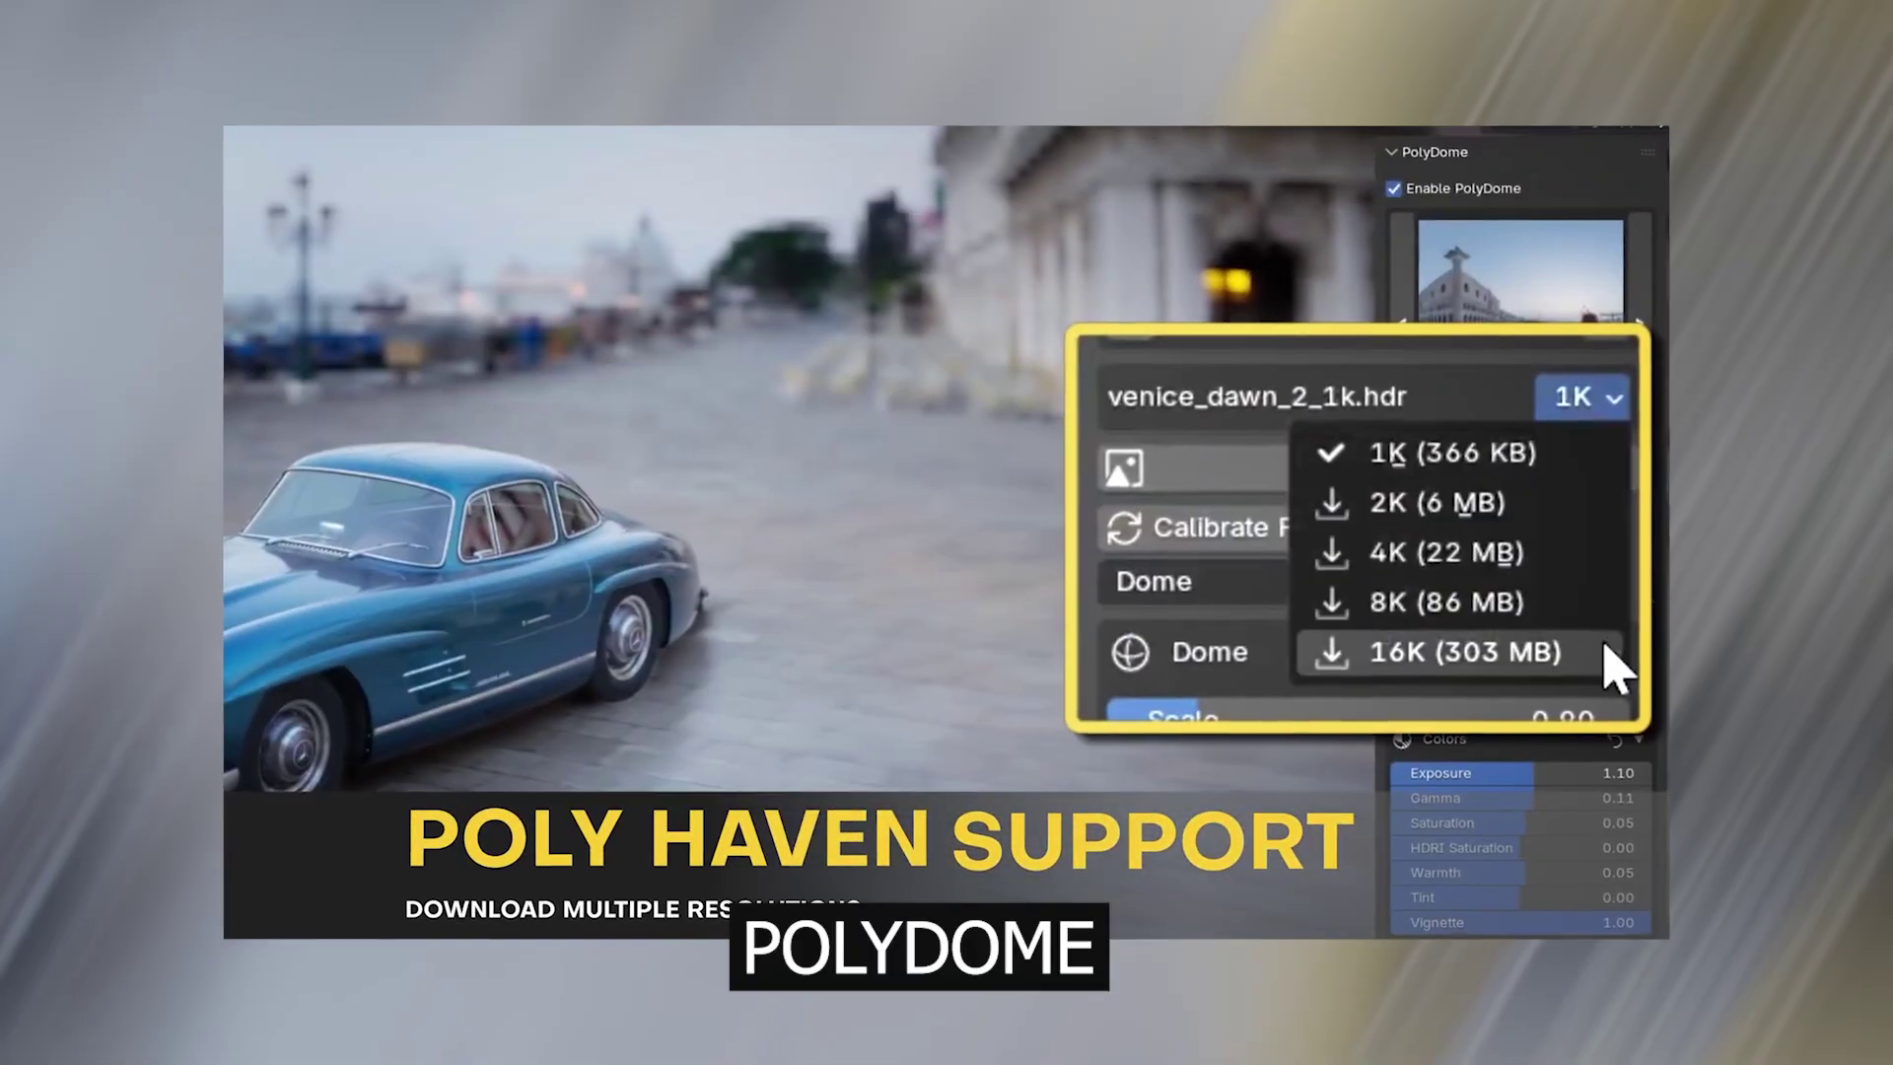
click(1618, 676)
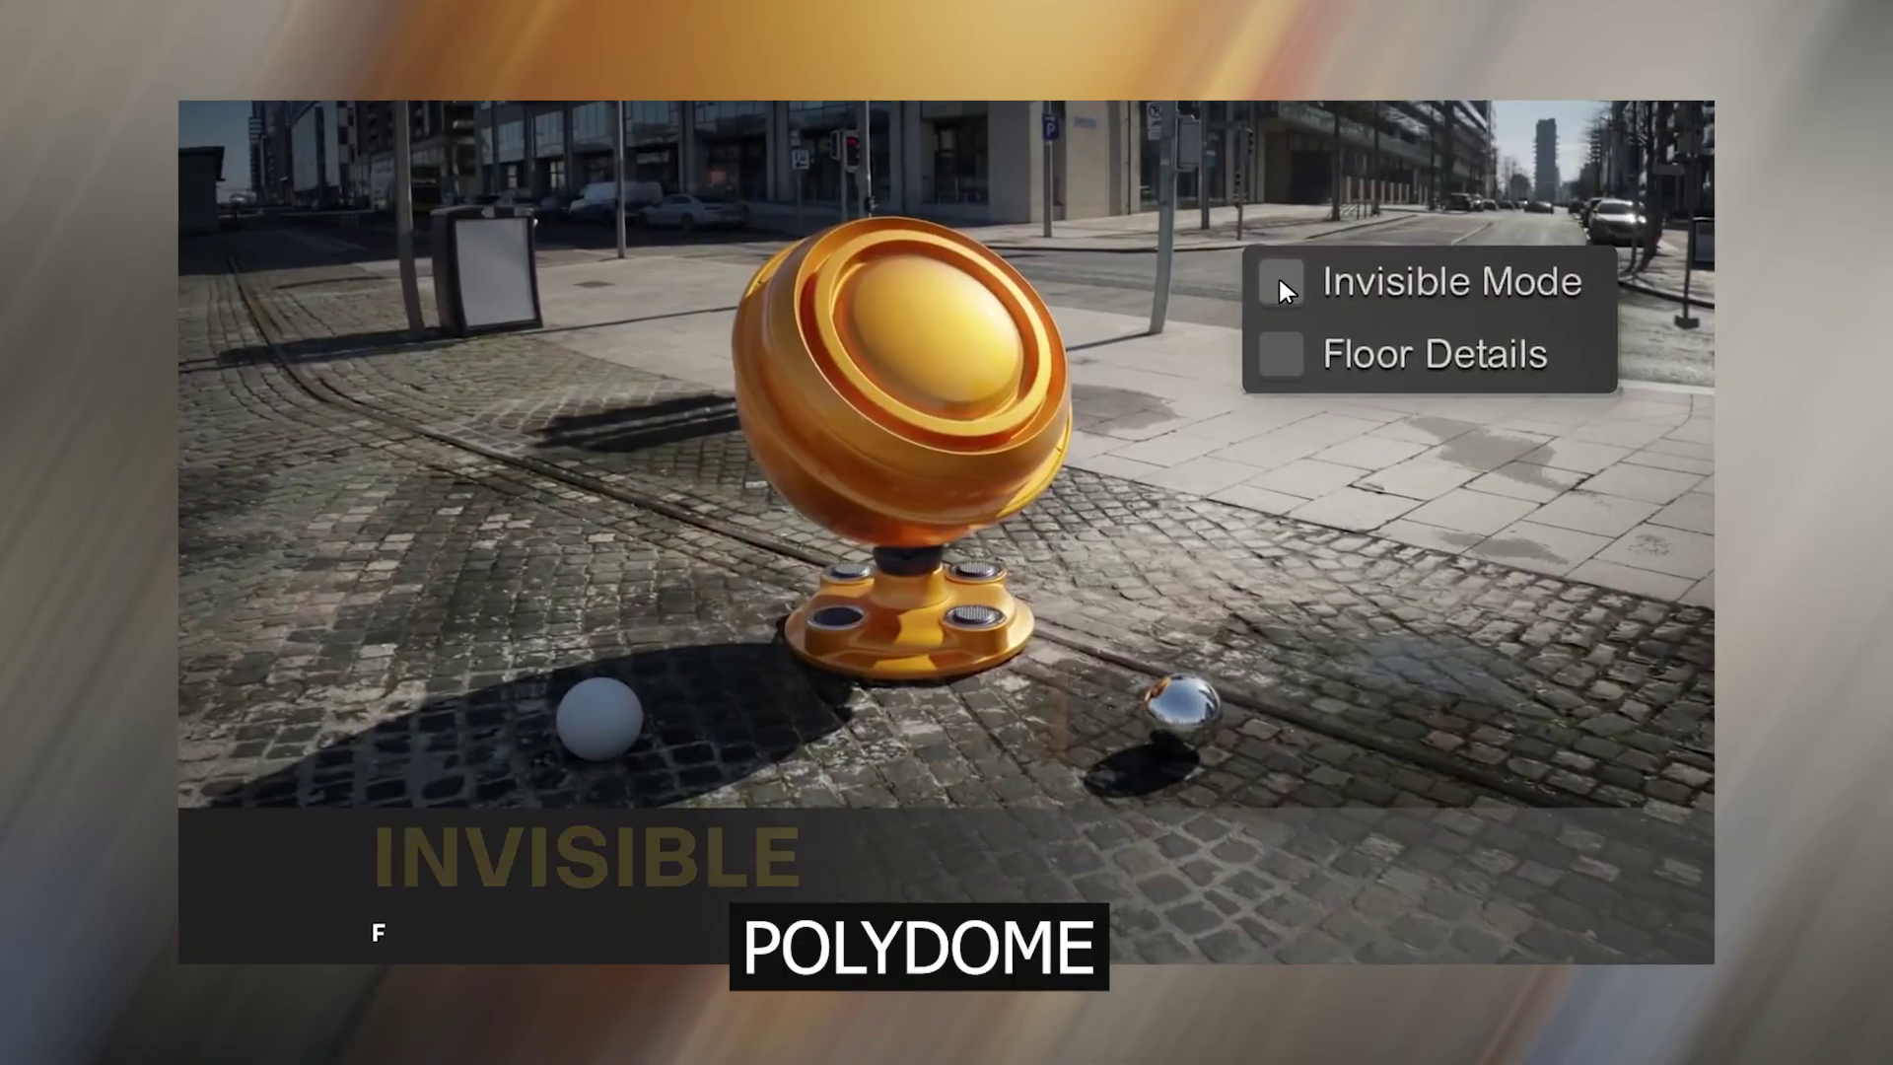
- Turn on Invisible Mode and Floor Details, and set the Projection Mode to Cube
click(1281, 283)
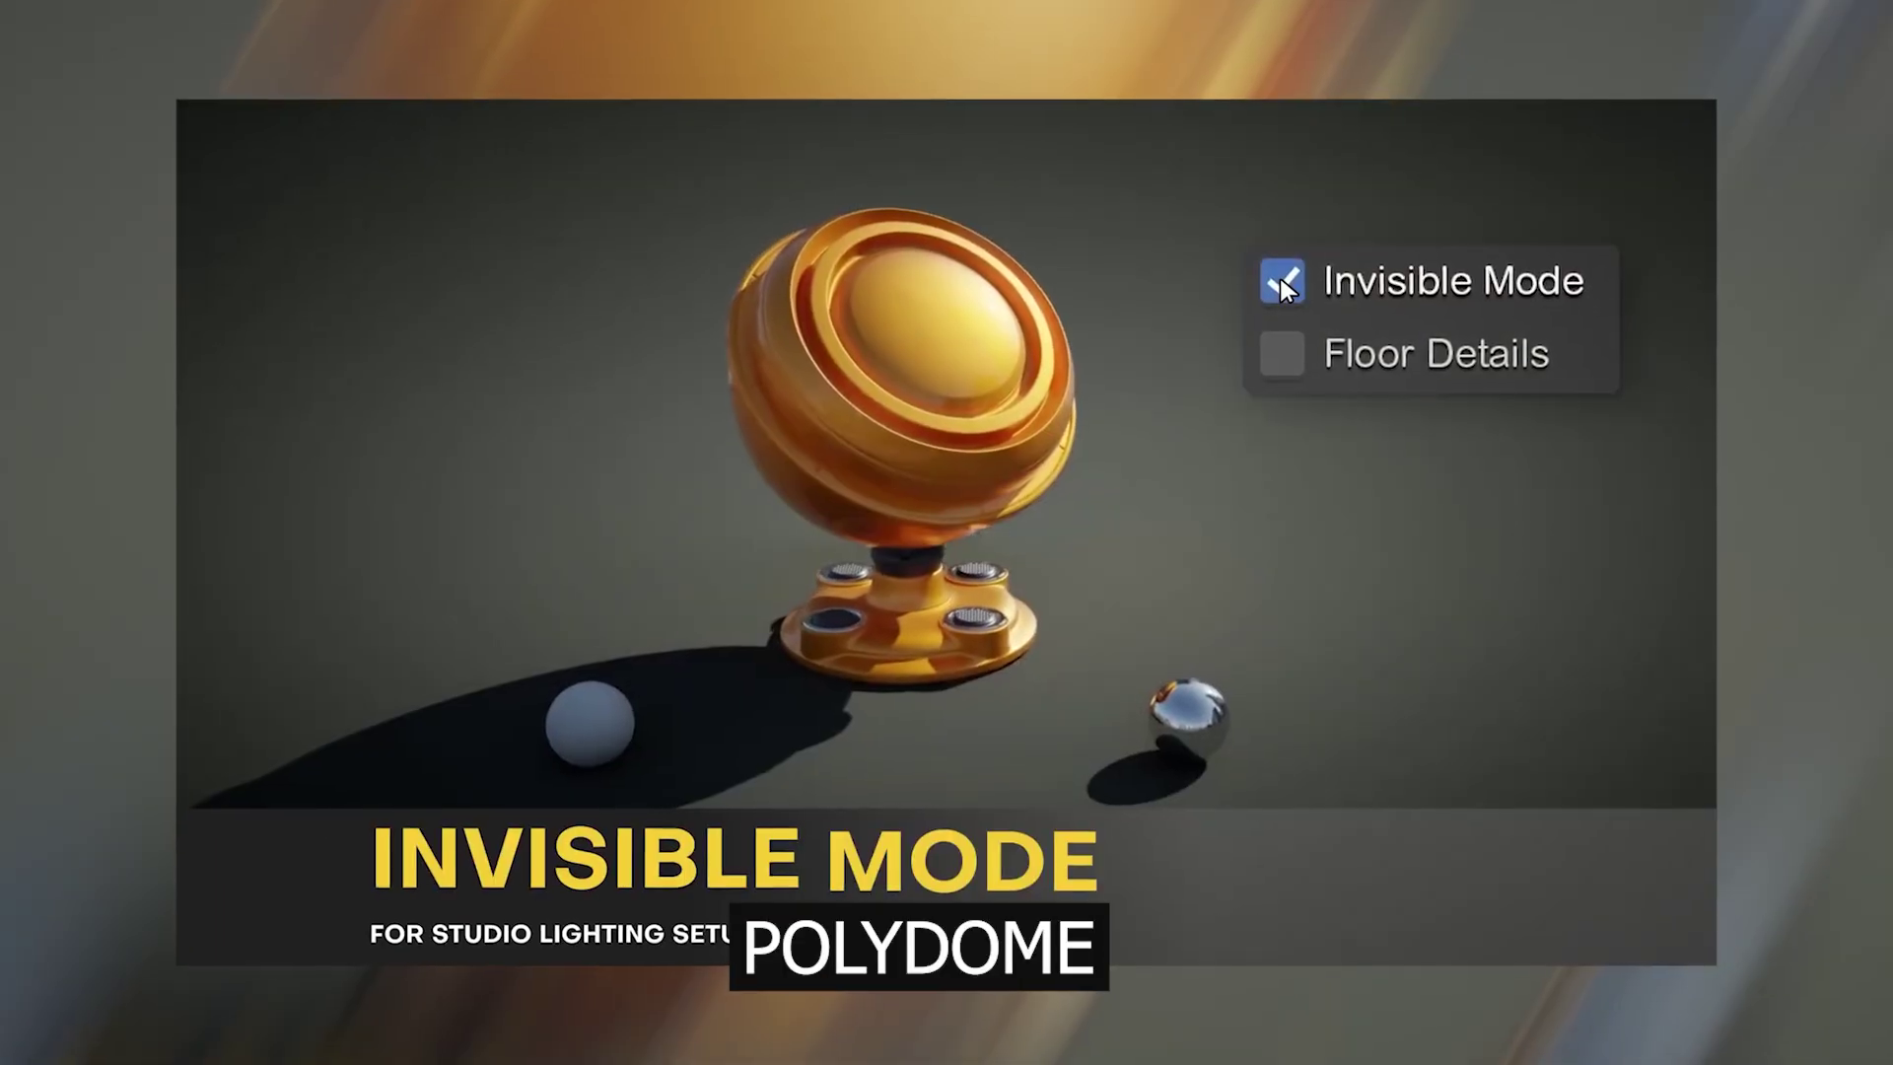
click(1281, 353)
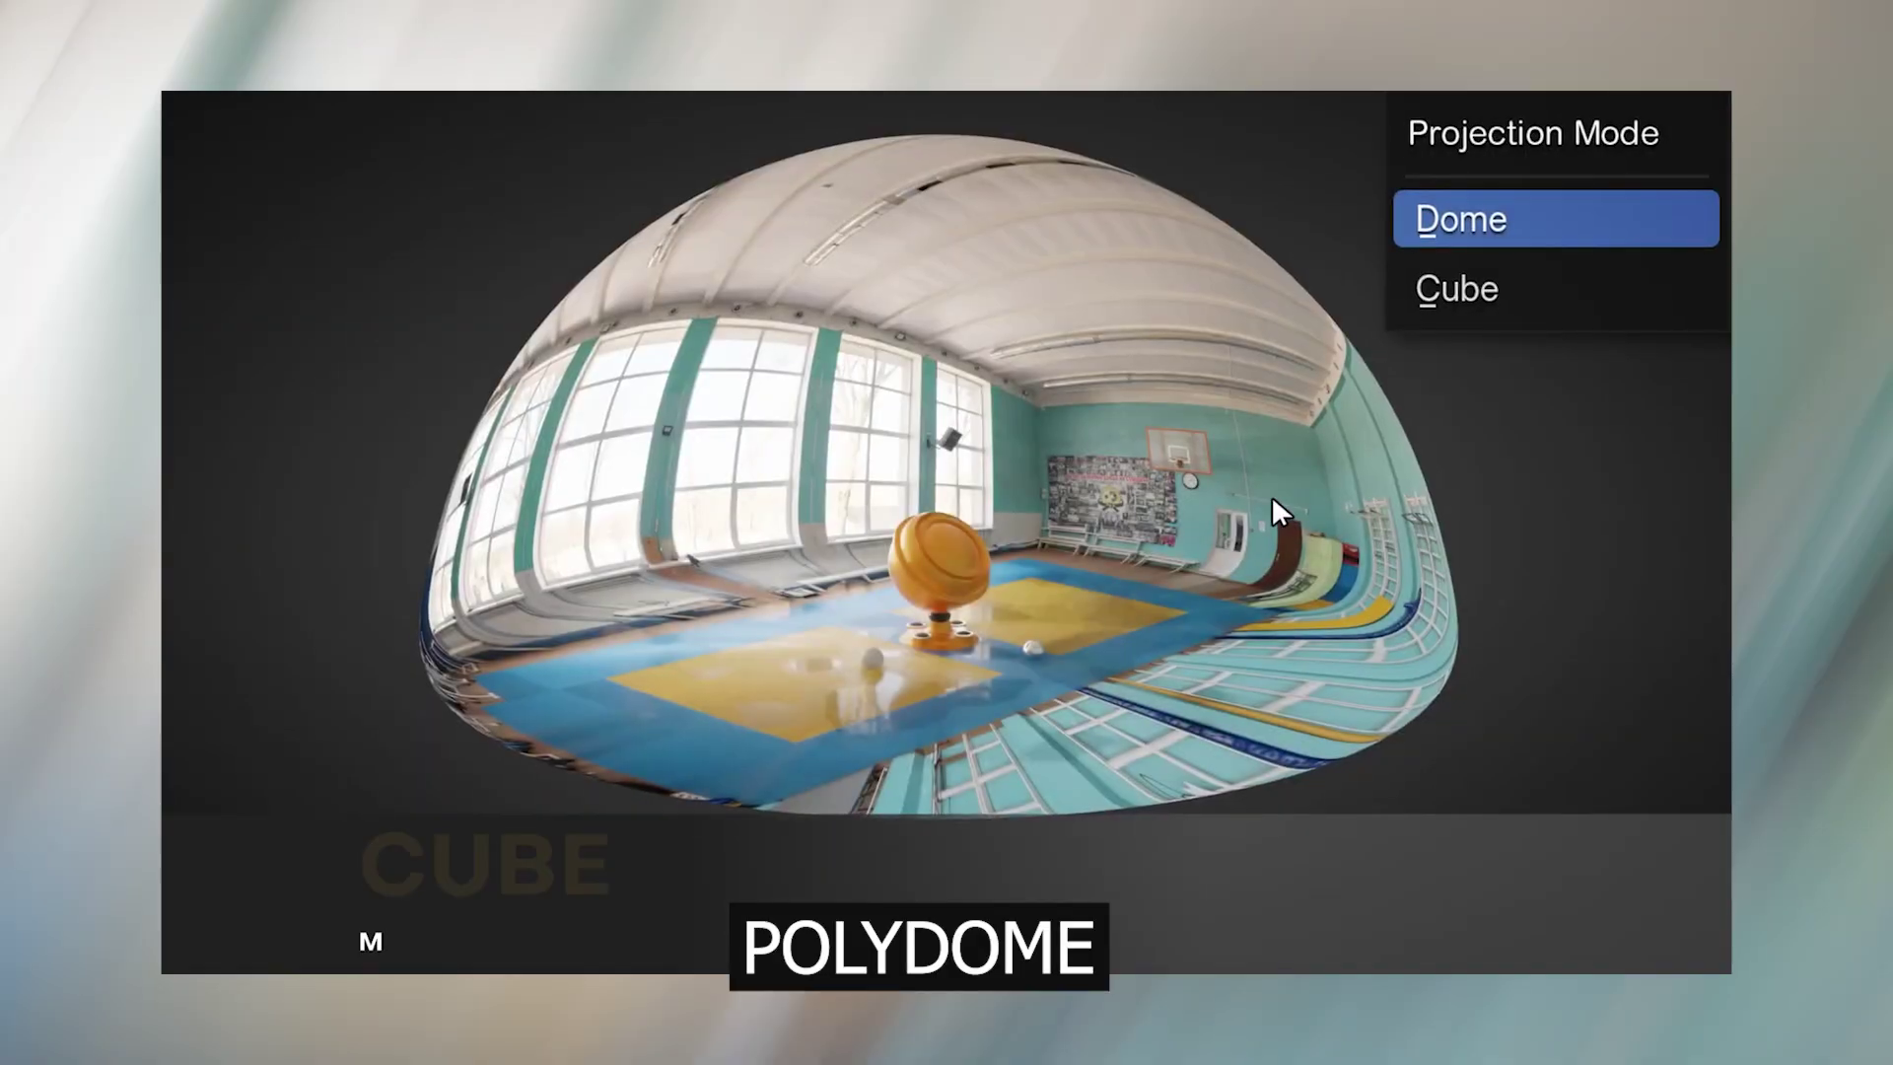
click(1595, 313)
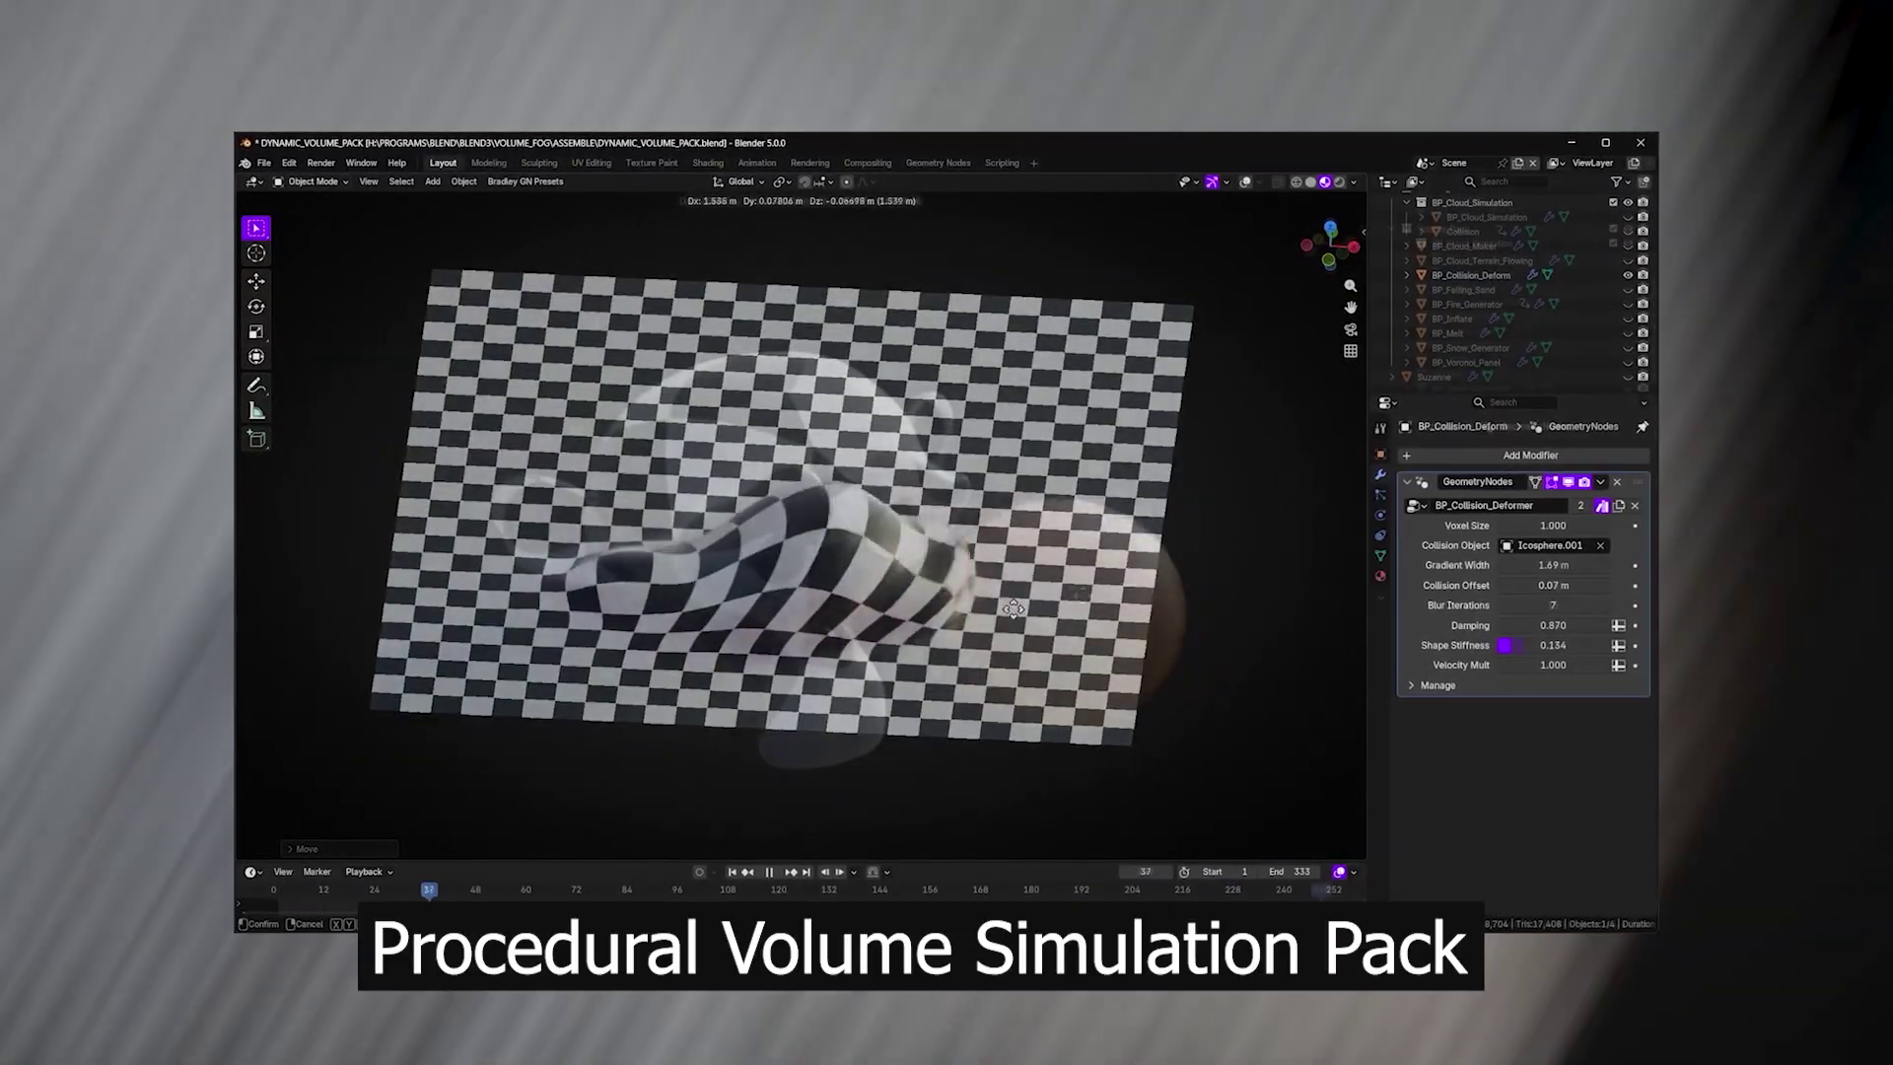
- Move the sphere against Suzanne, edit Damping and raise Shape Stiffness to 0.393
key(g)
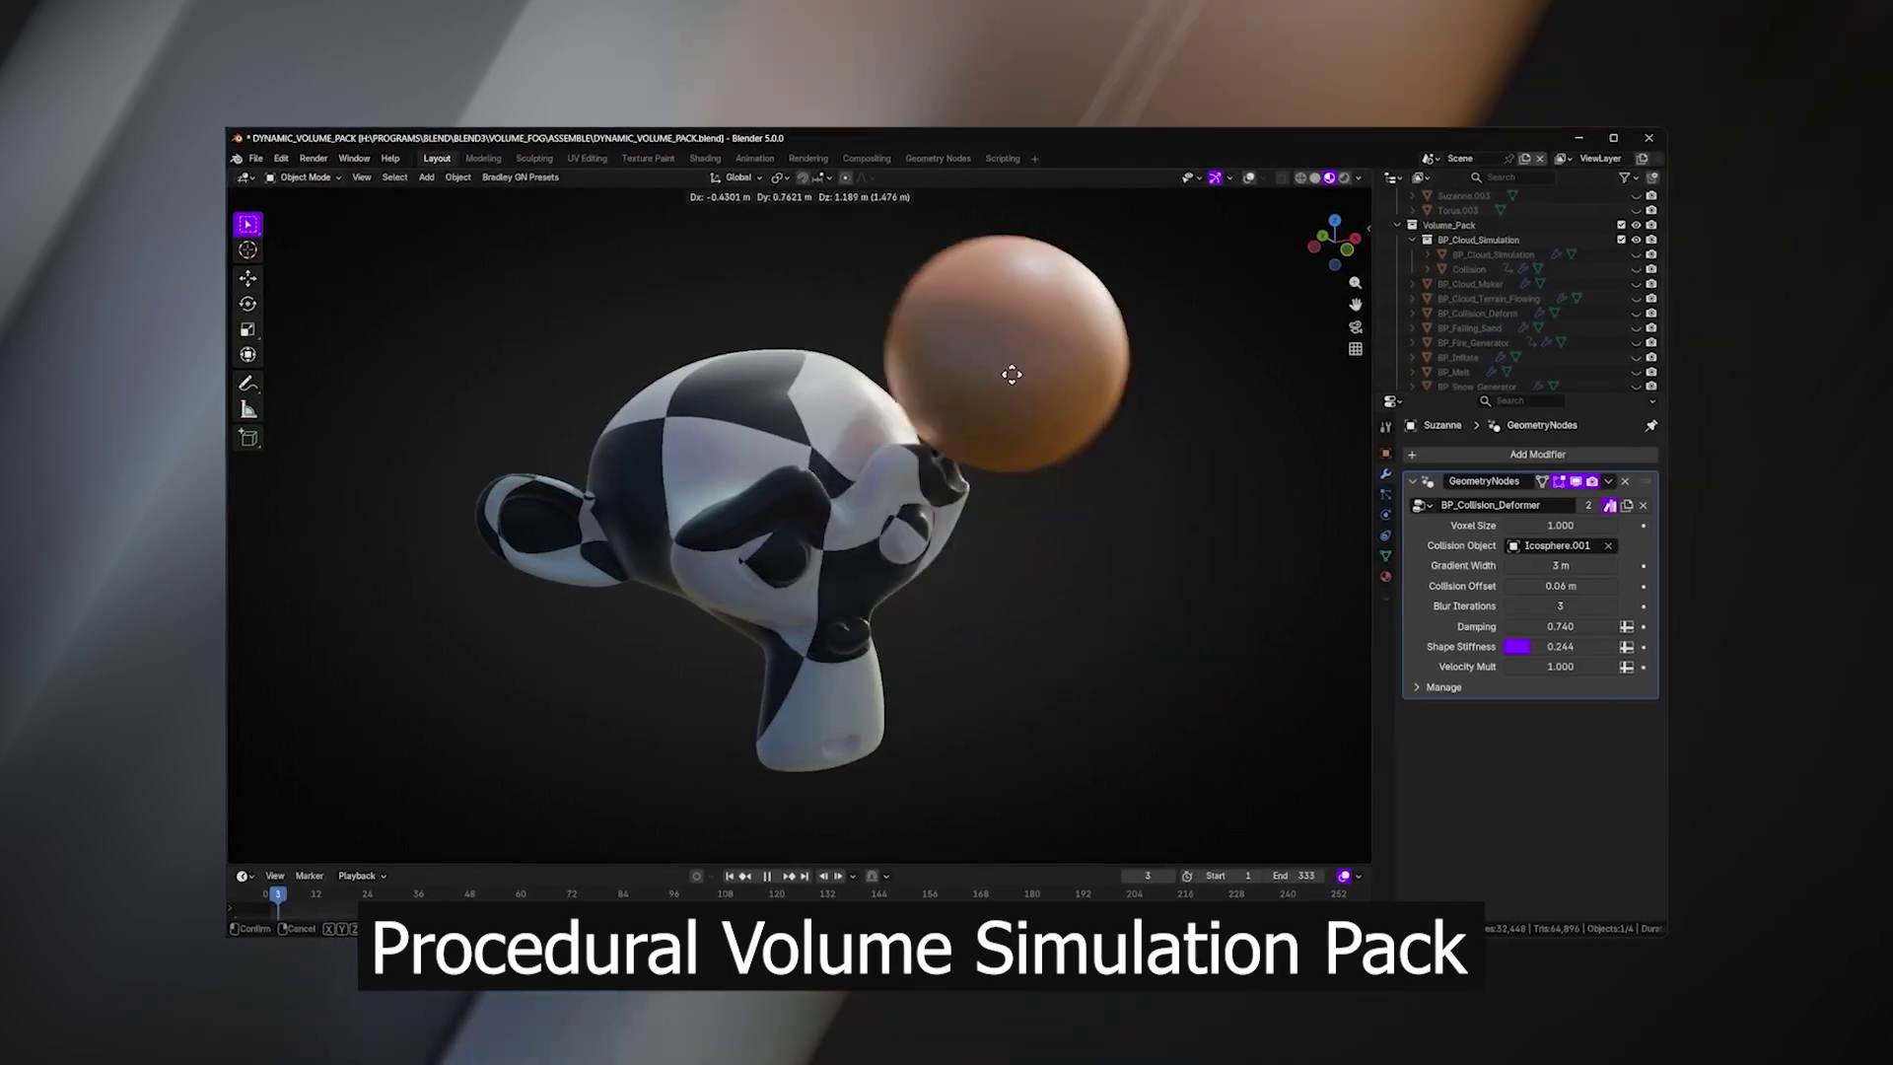
key(g)
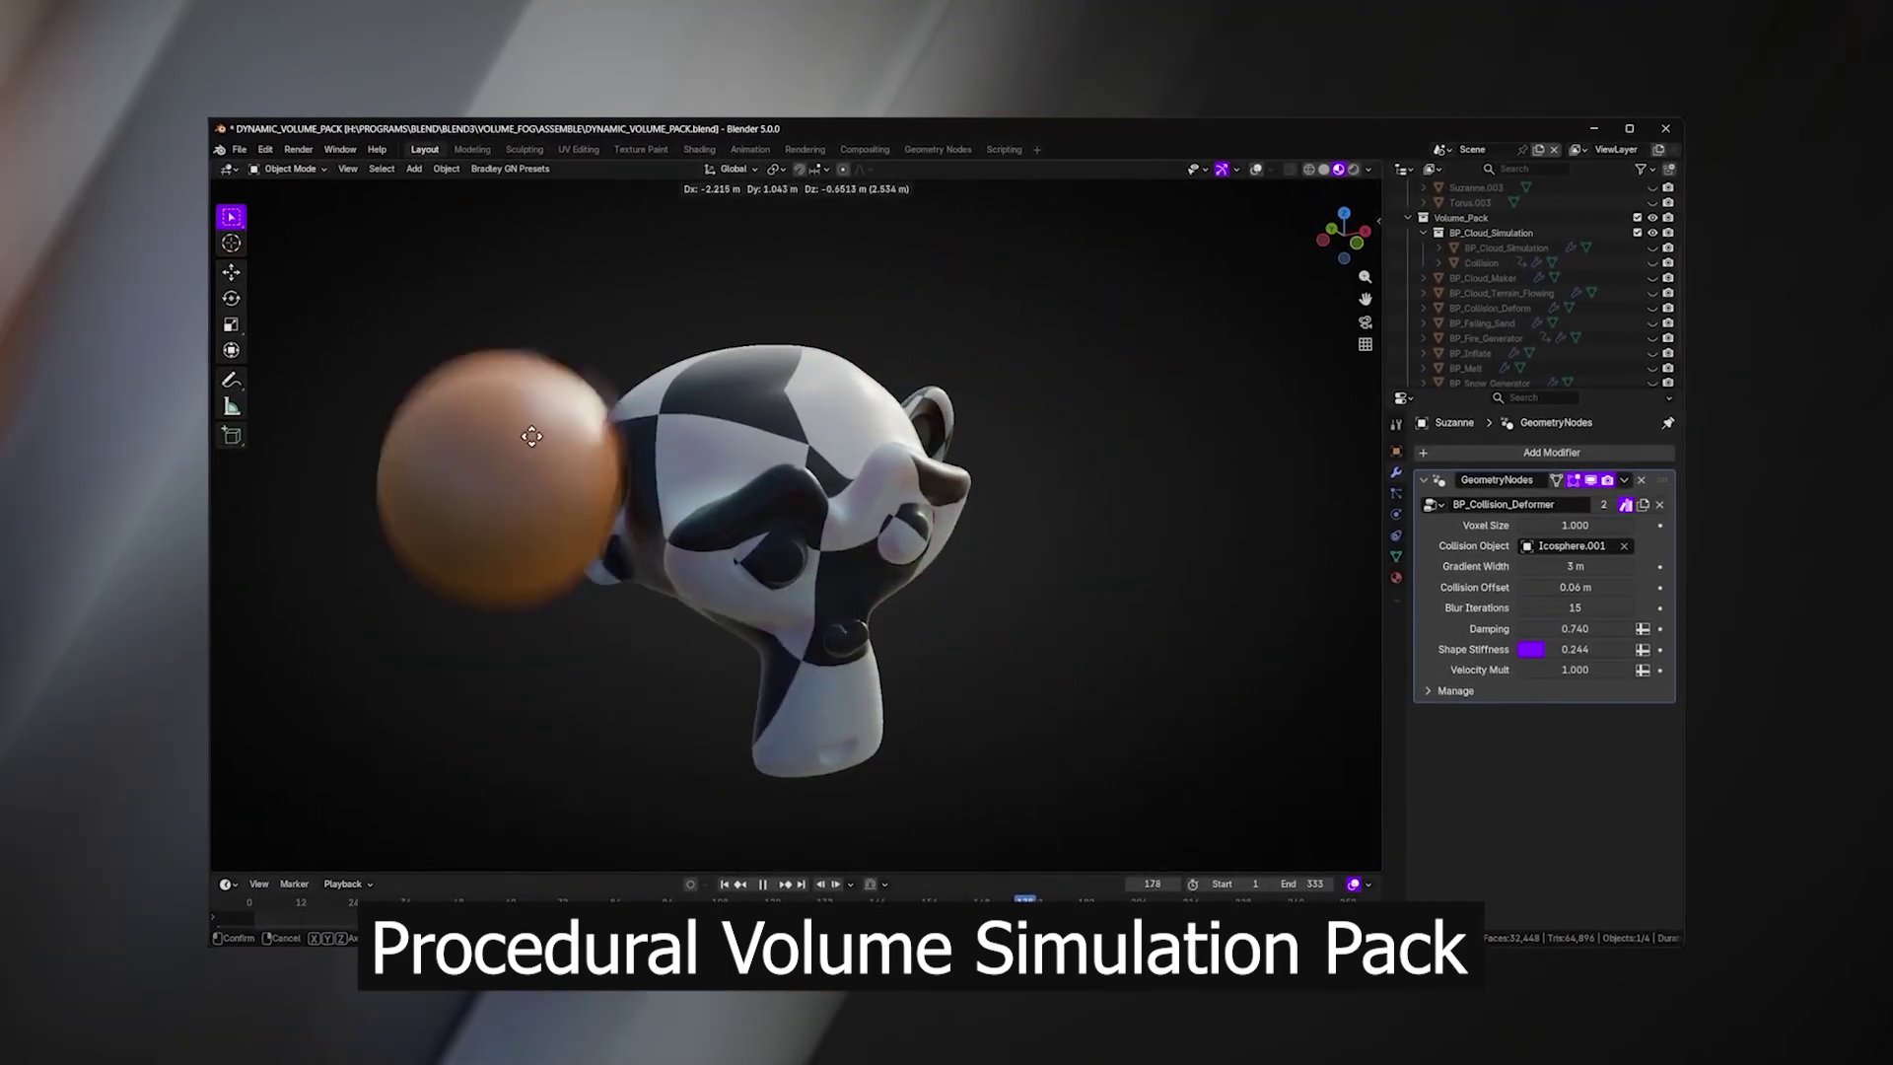
click(1144, 511)
double_click(1607, 628)
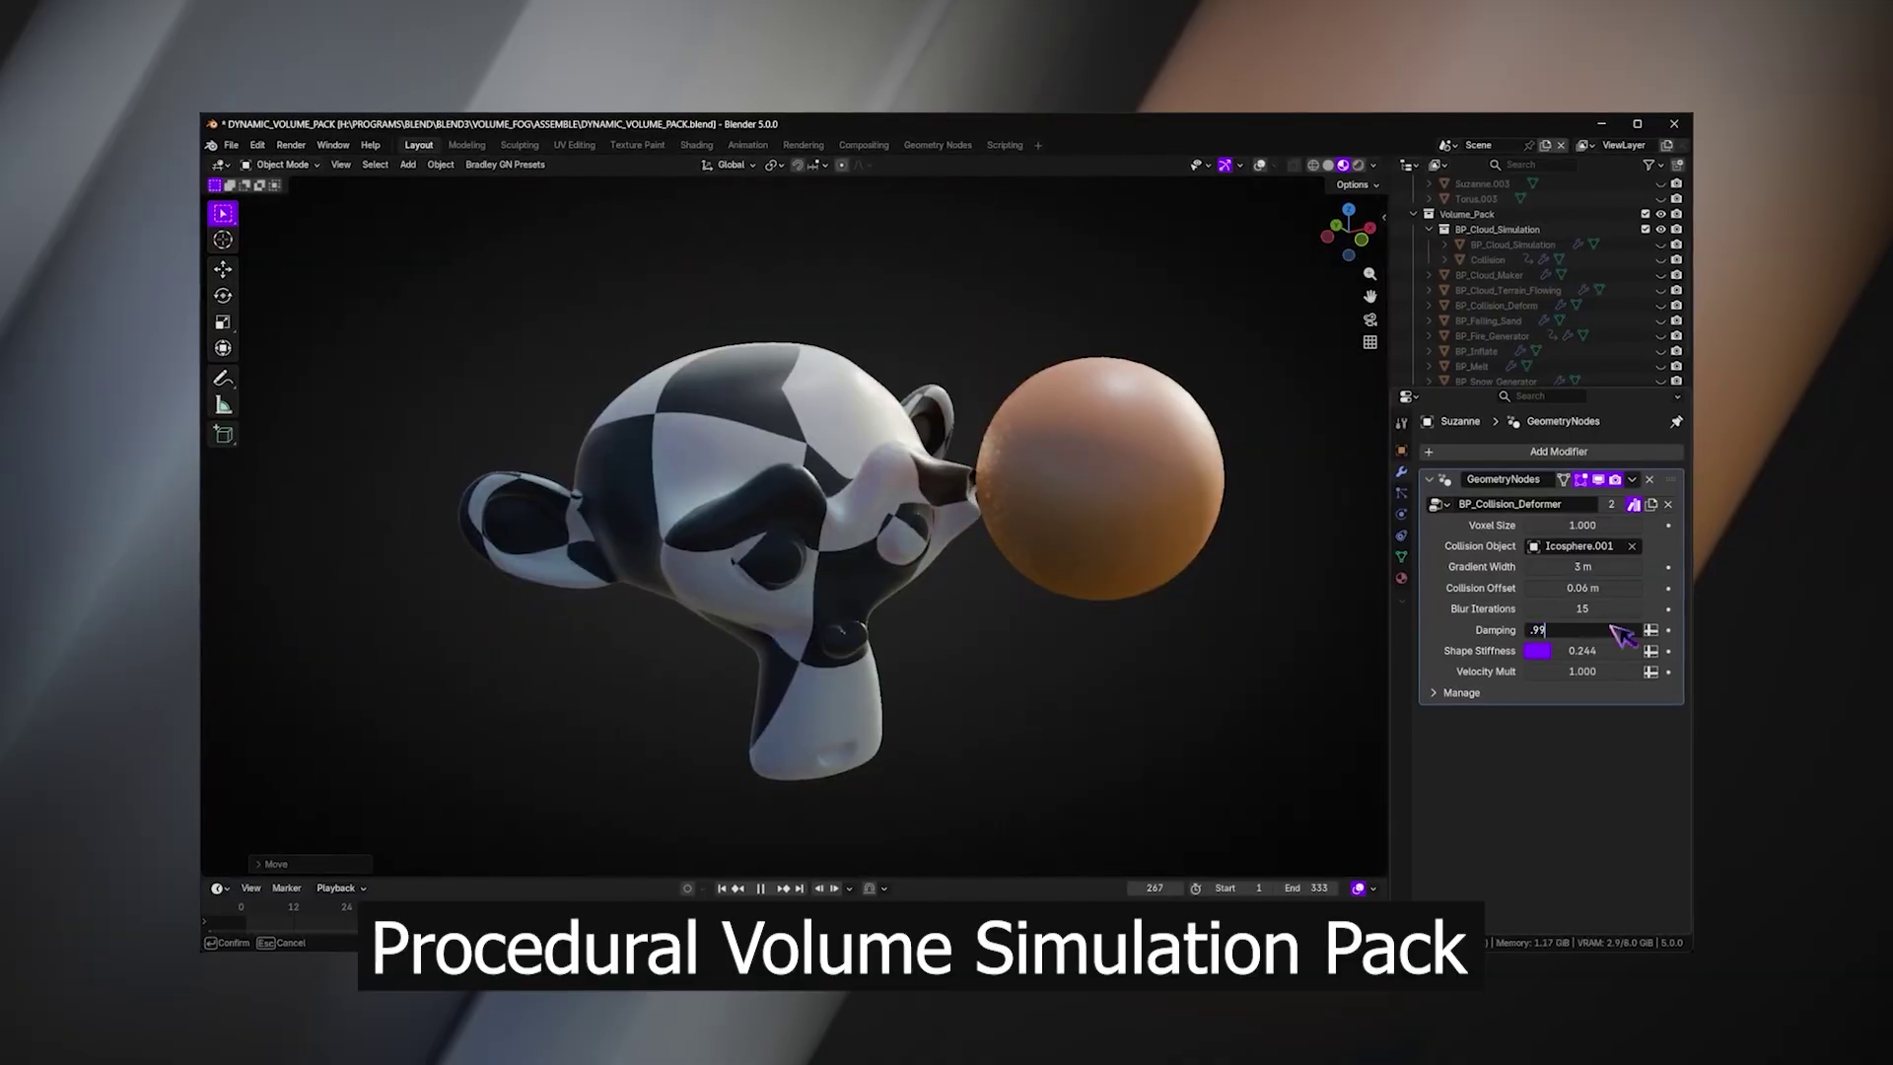
drag(1584, 651, 1597, 651)
- Move and shrink the sphere against Suzanne's face, and give the inflated body the Emissionglass material
key(g)
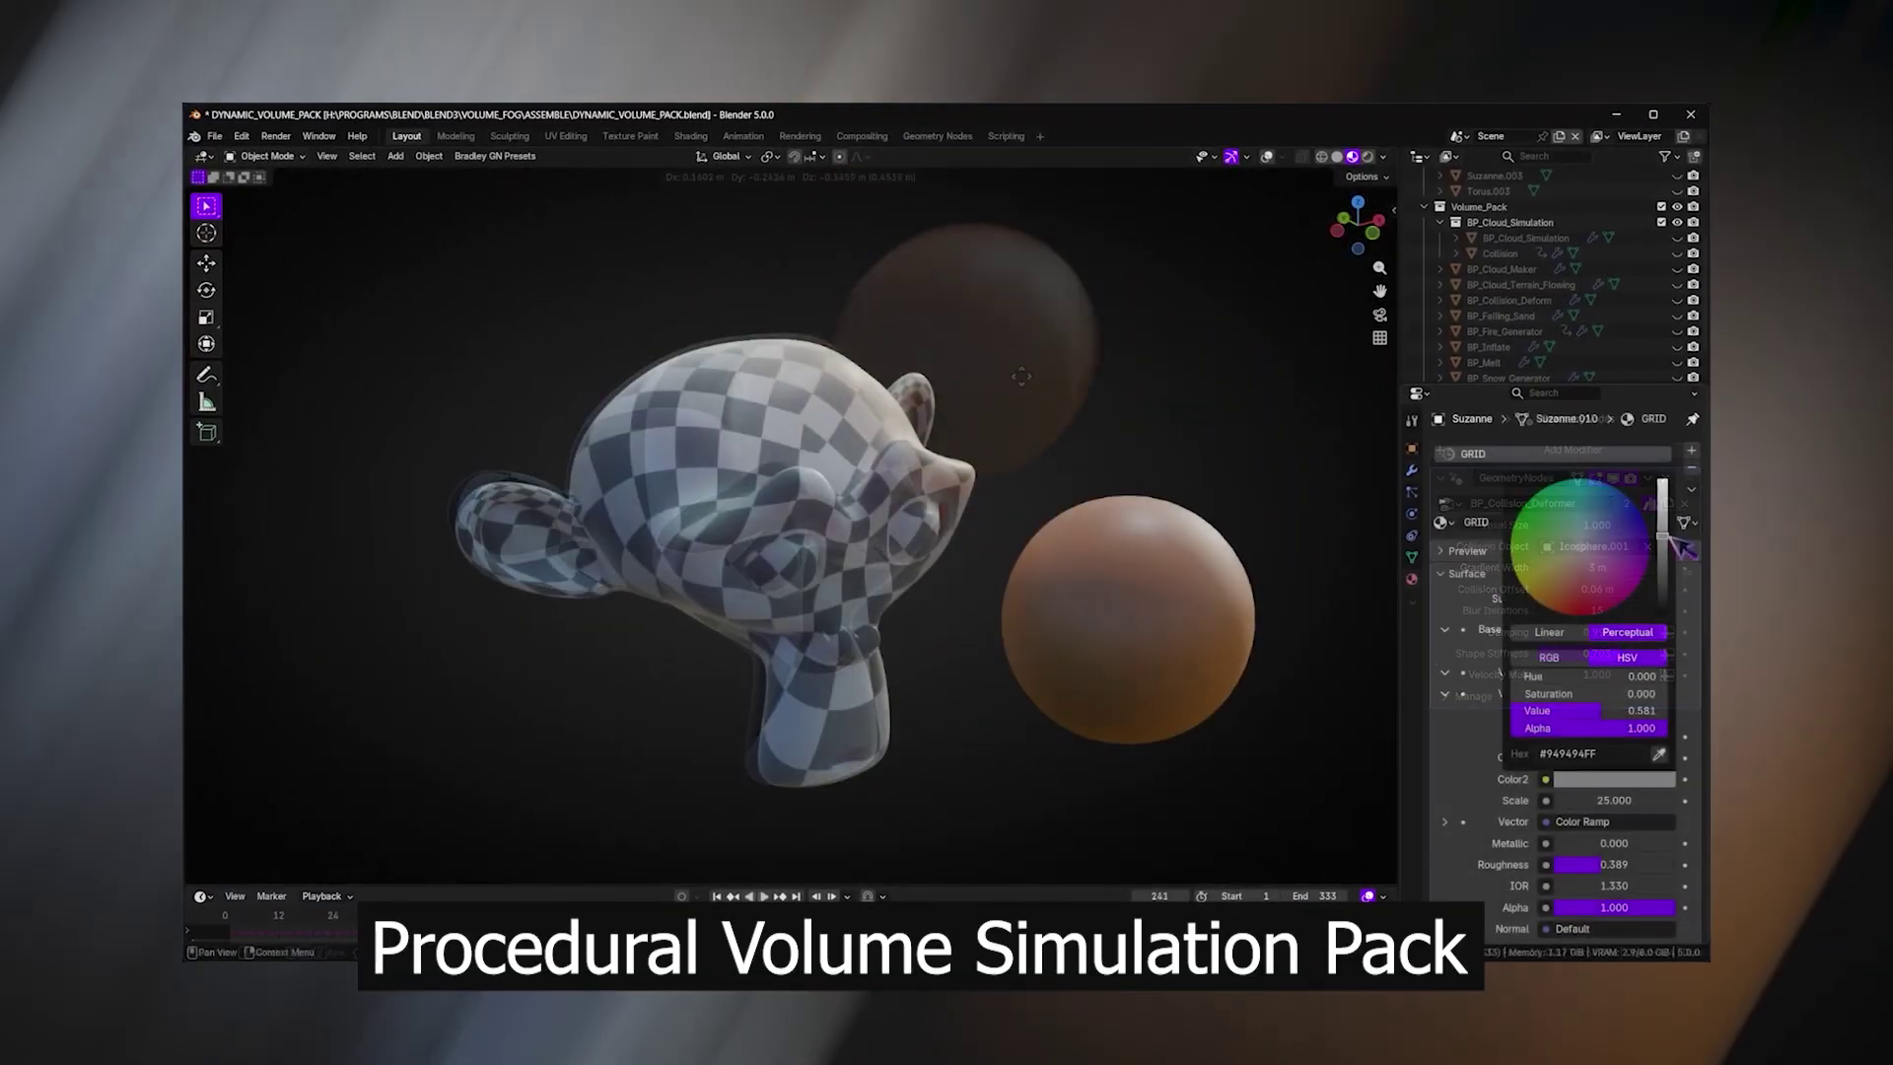
key(g)
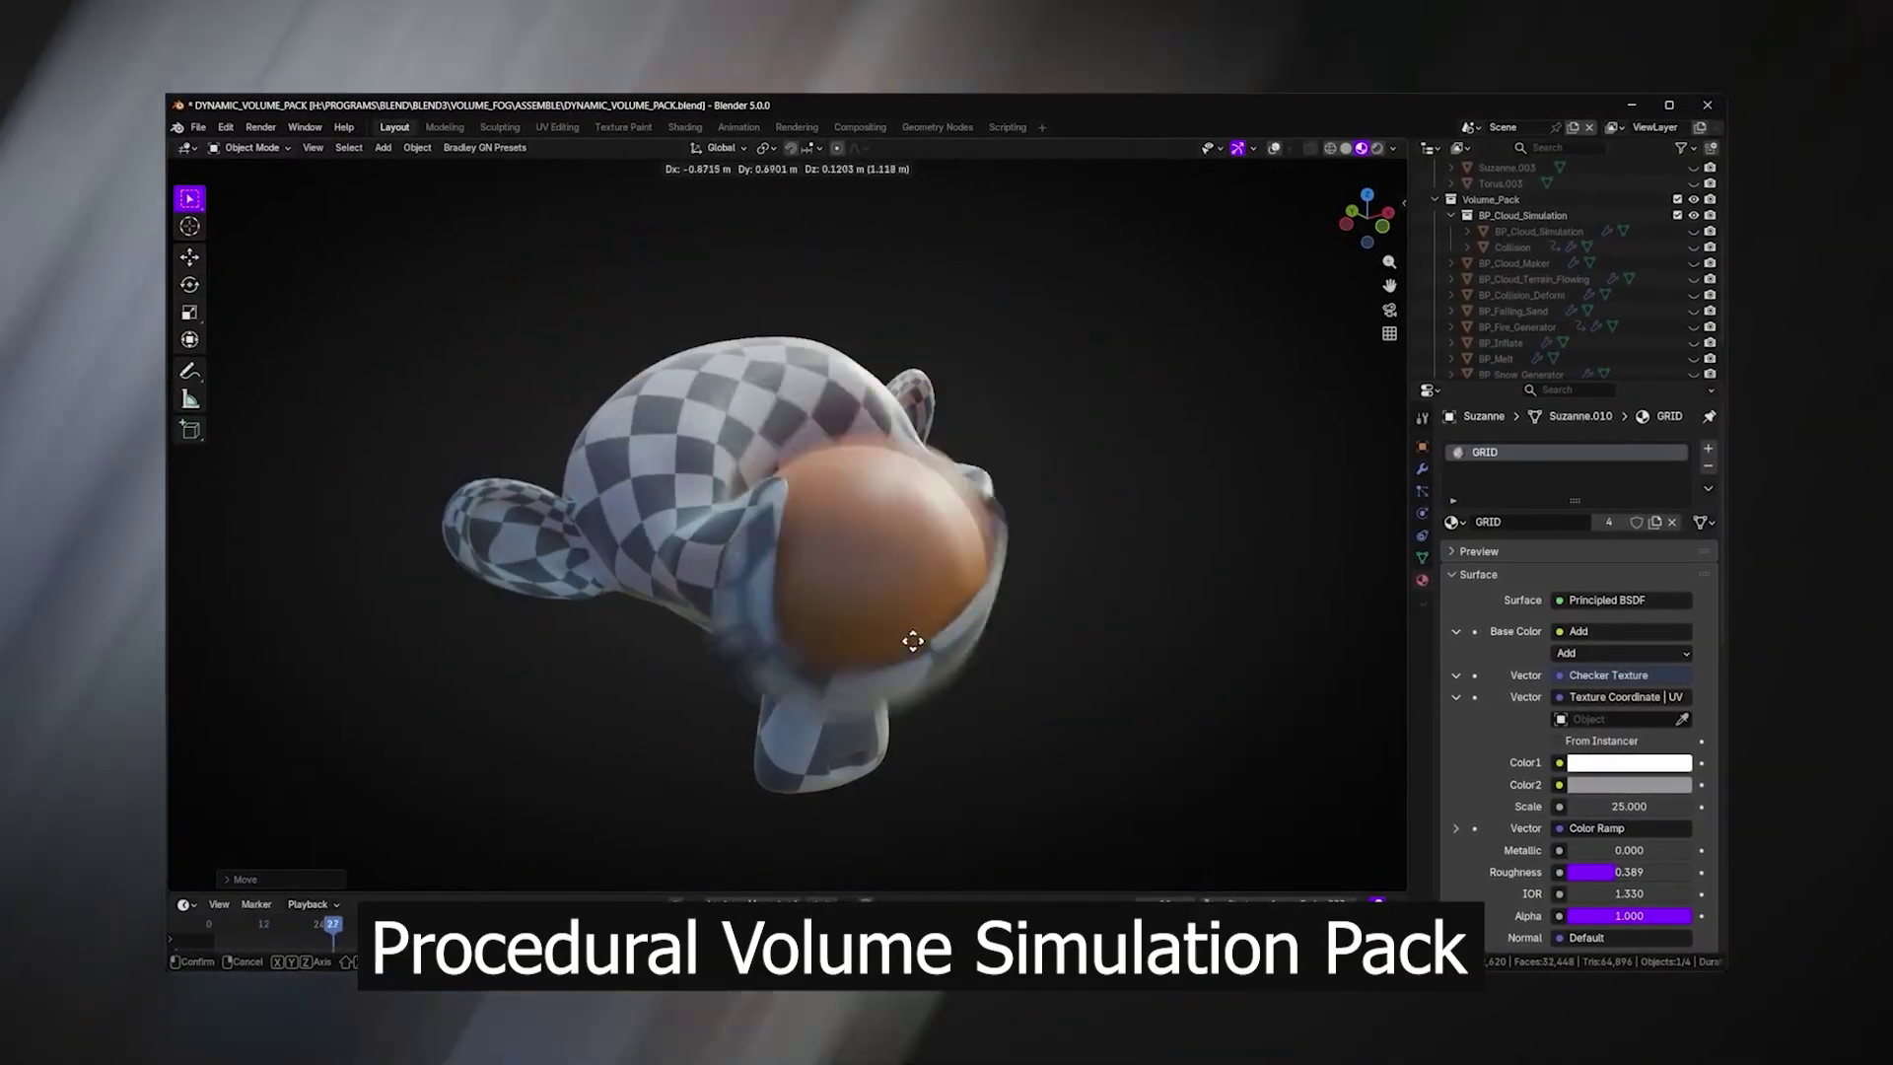
click(807, 493)
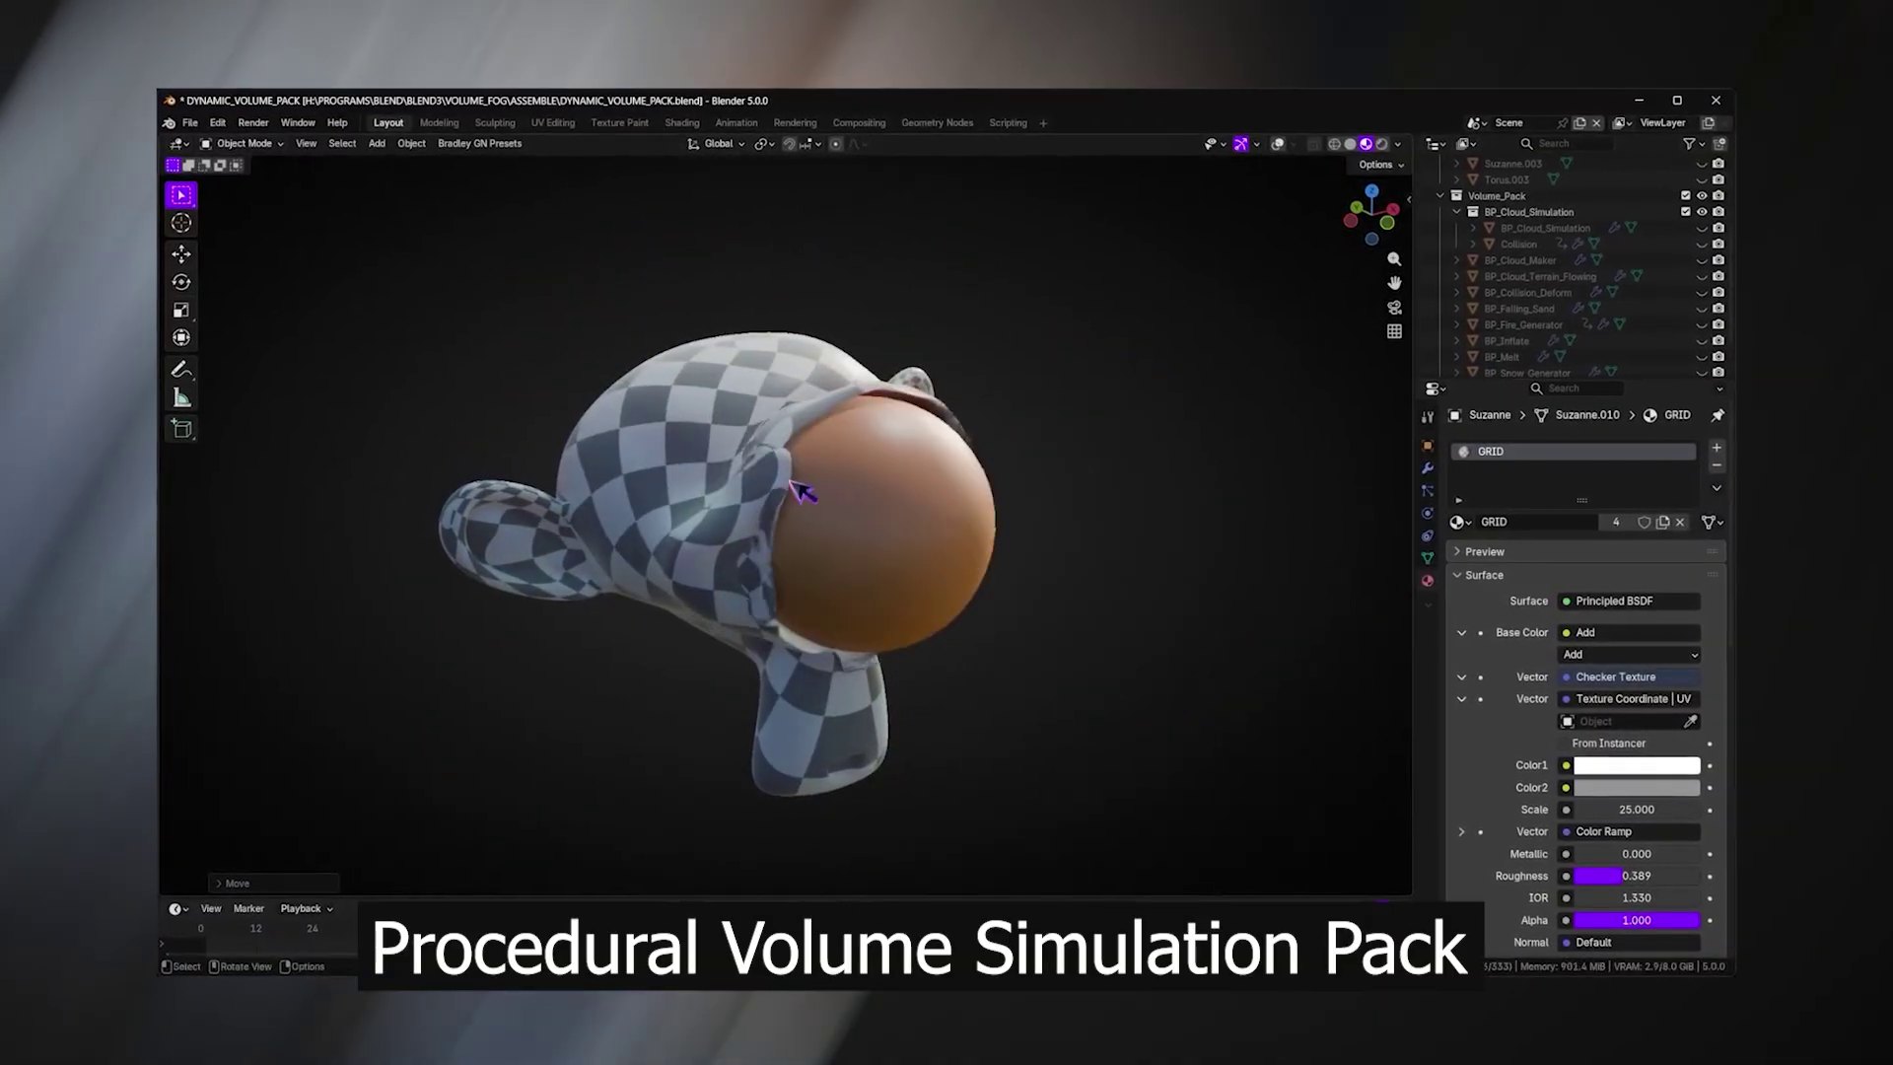
key(s)
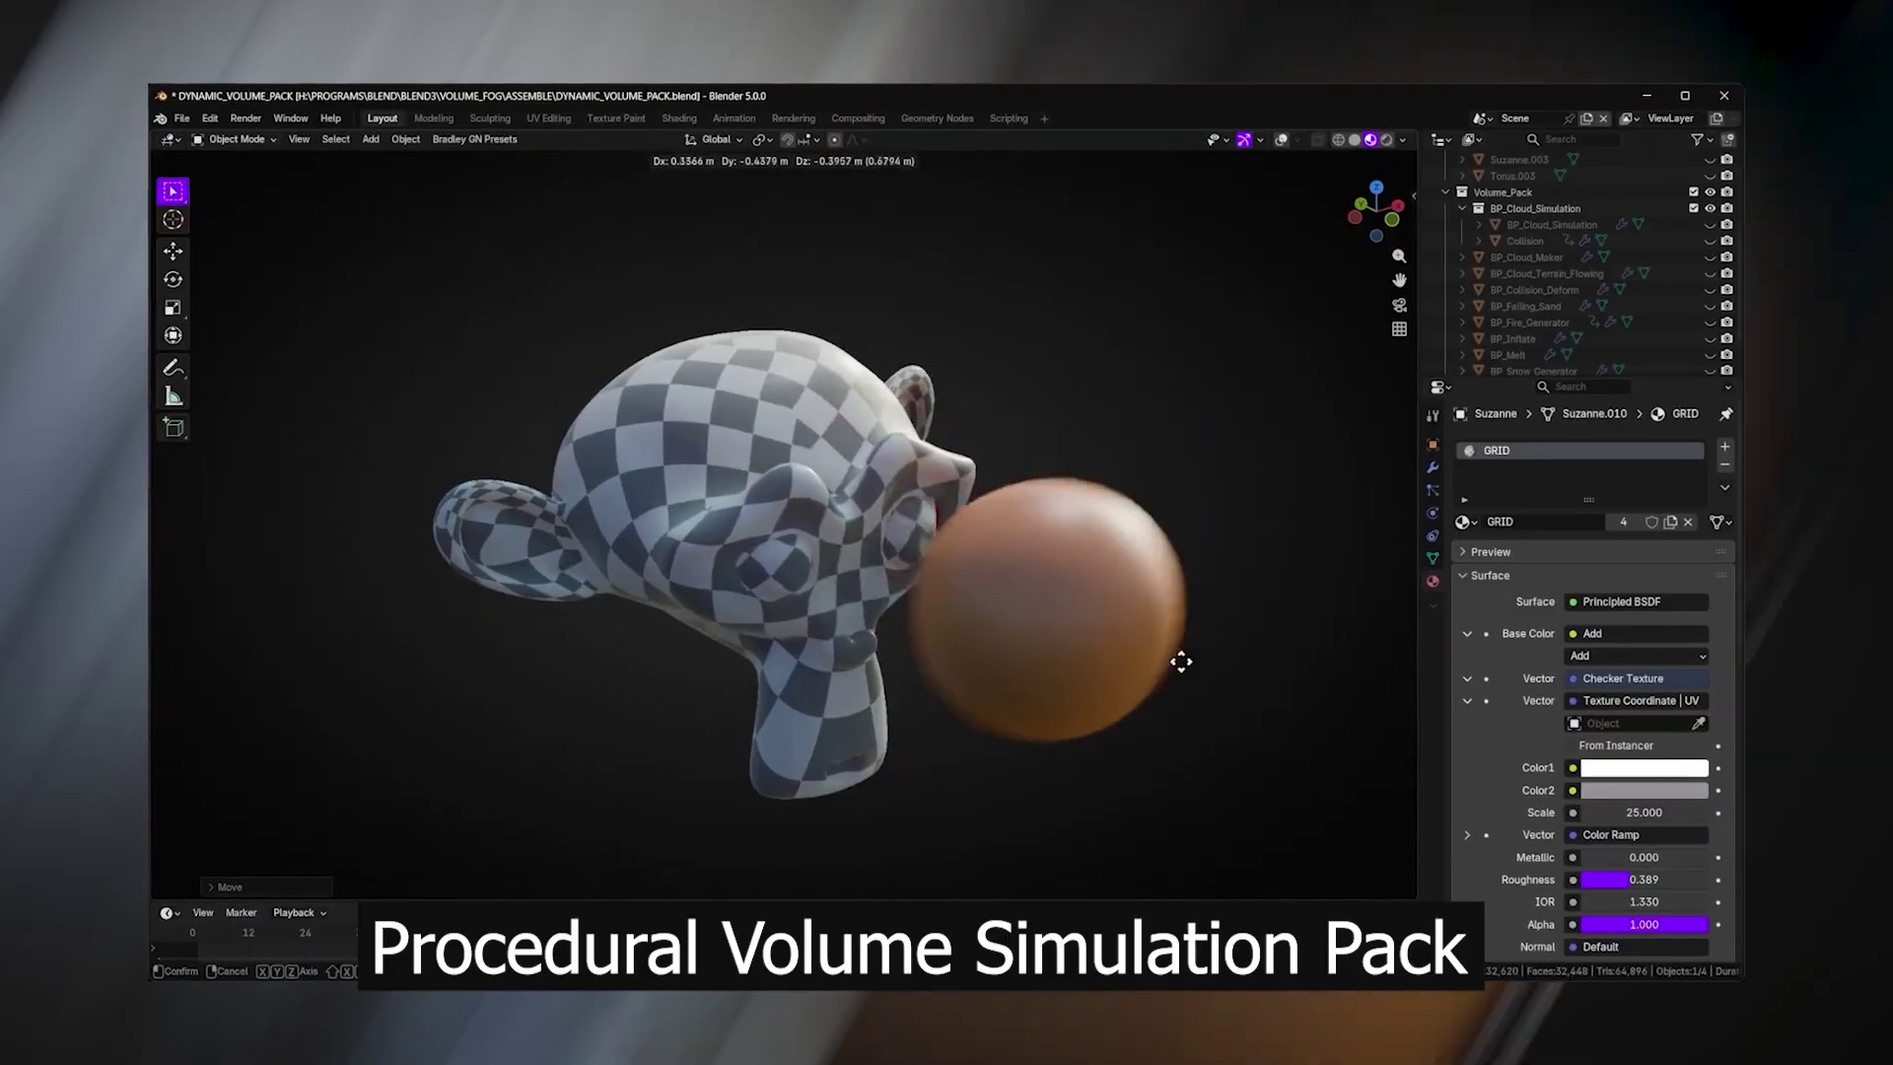
click(1110, 544)
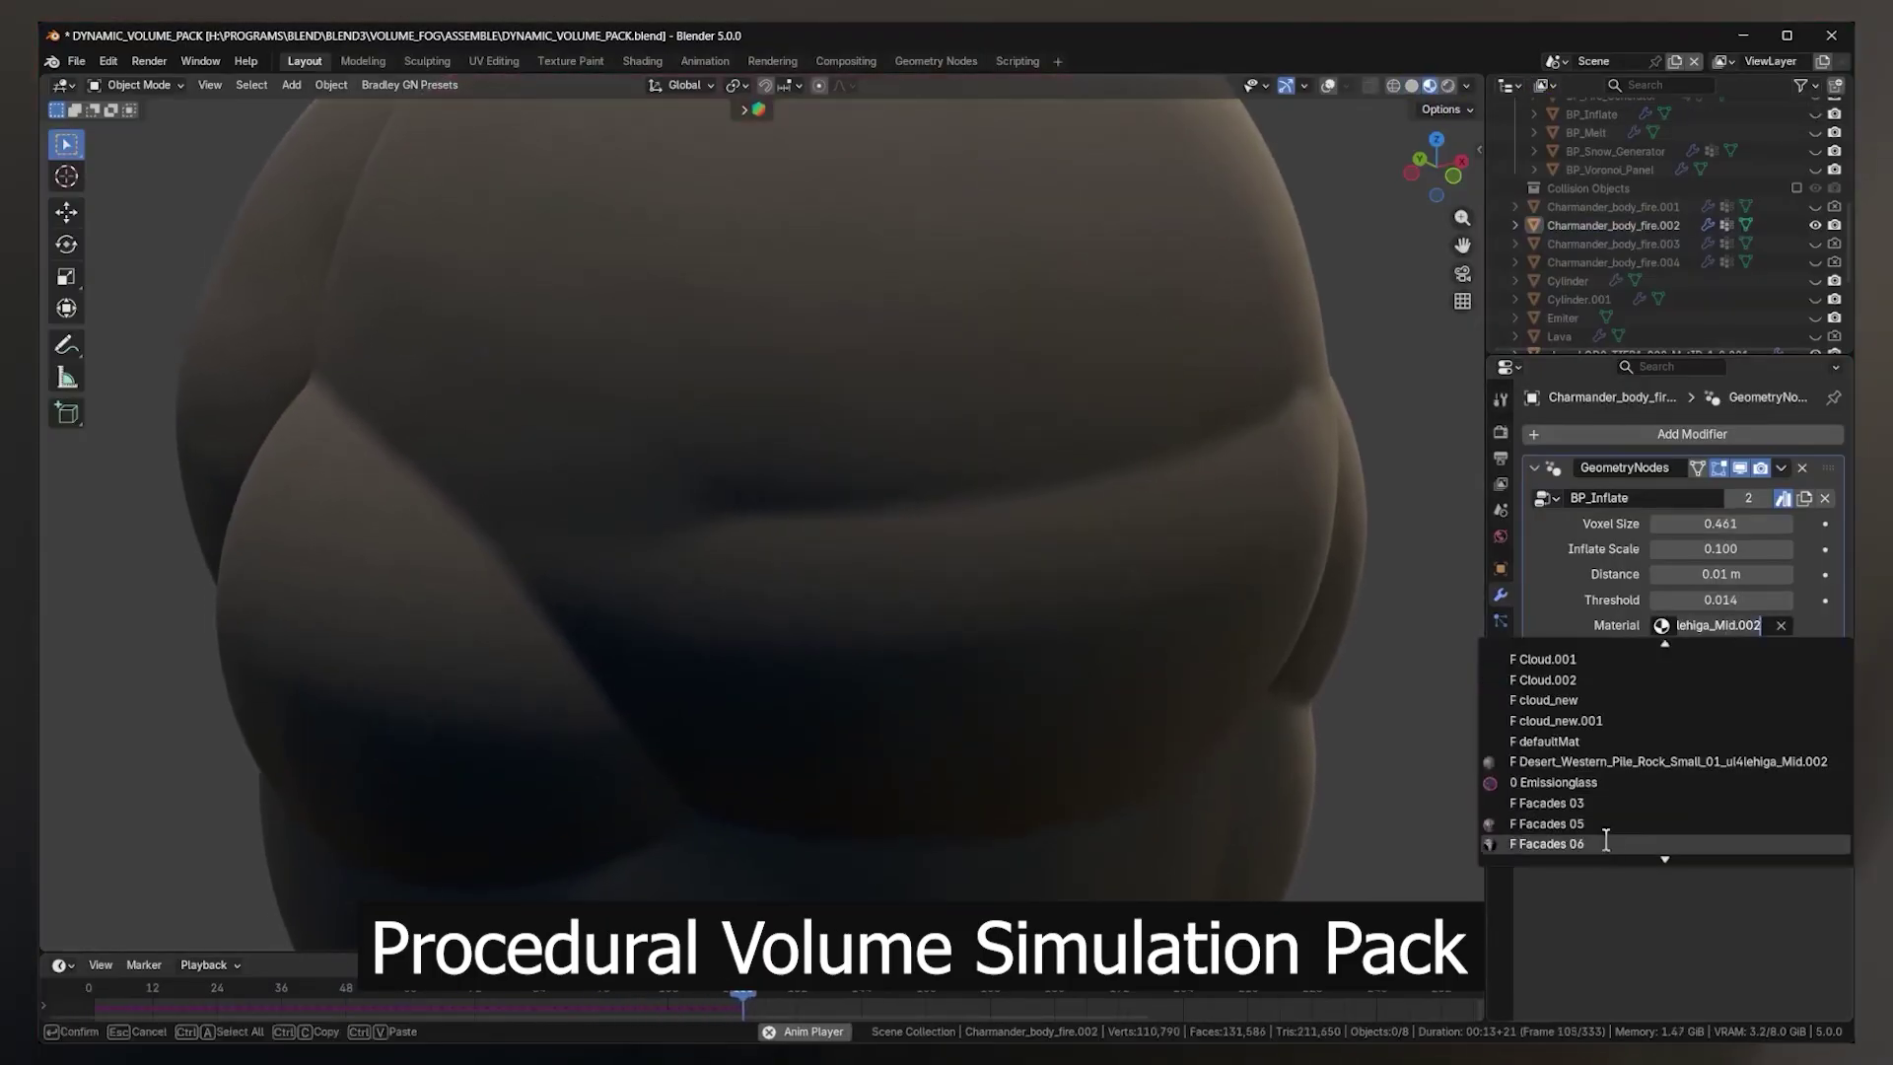
click(1559, 782)
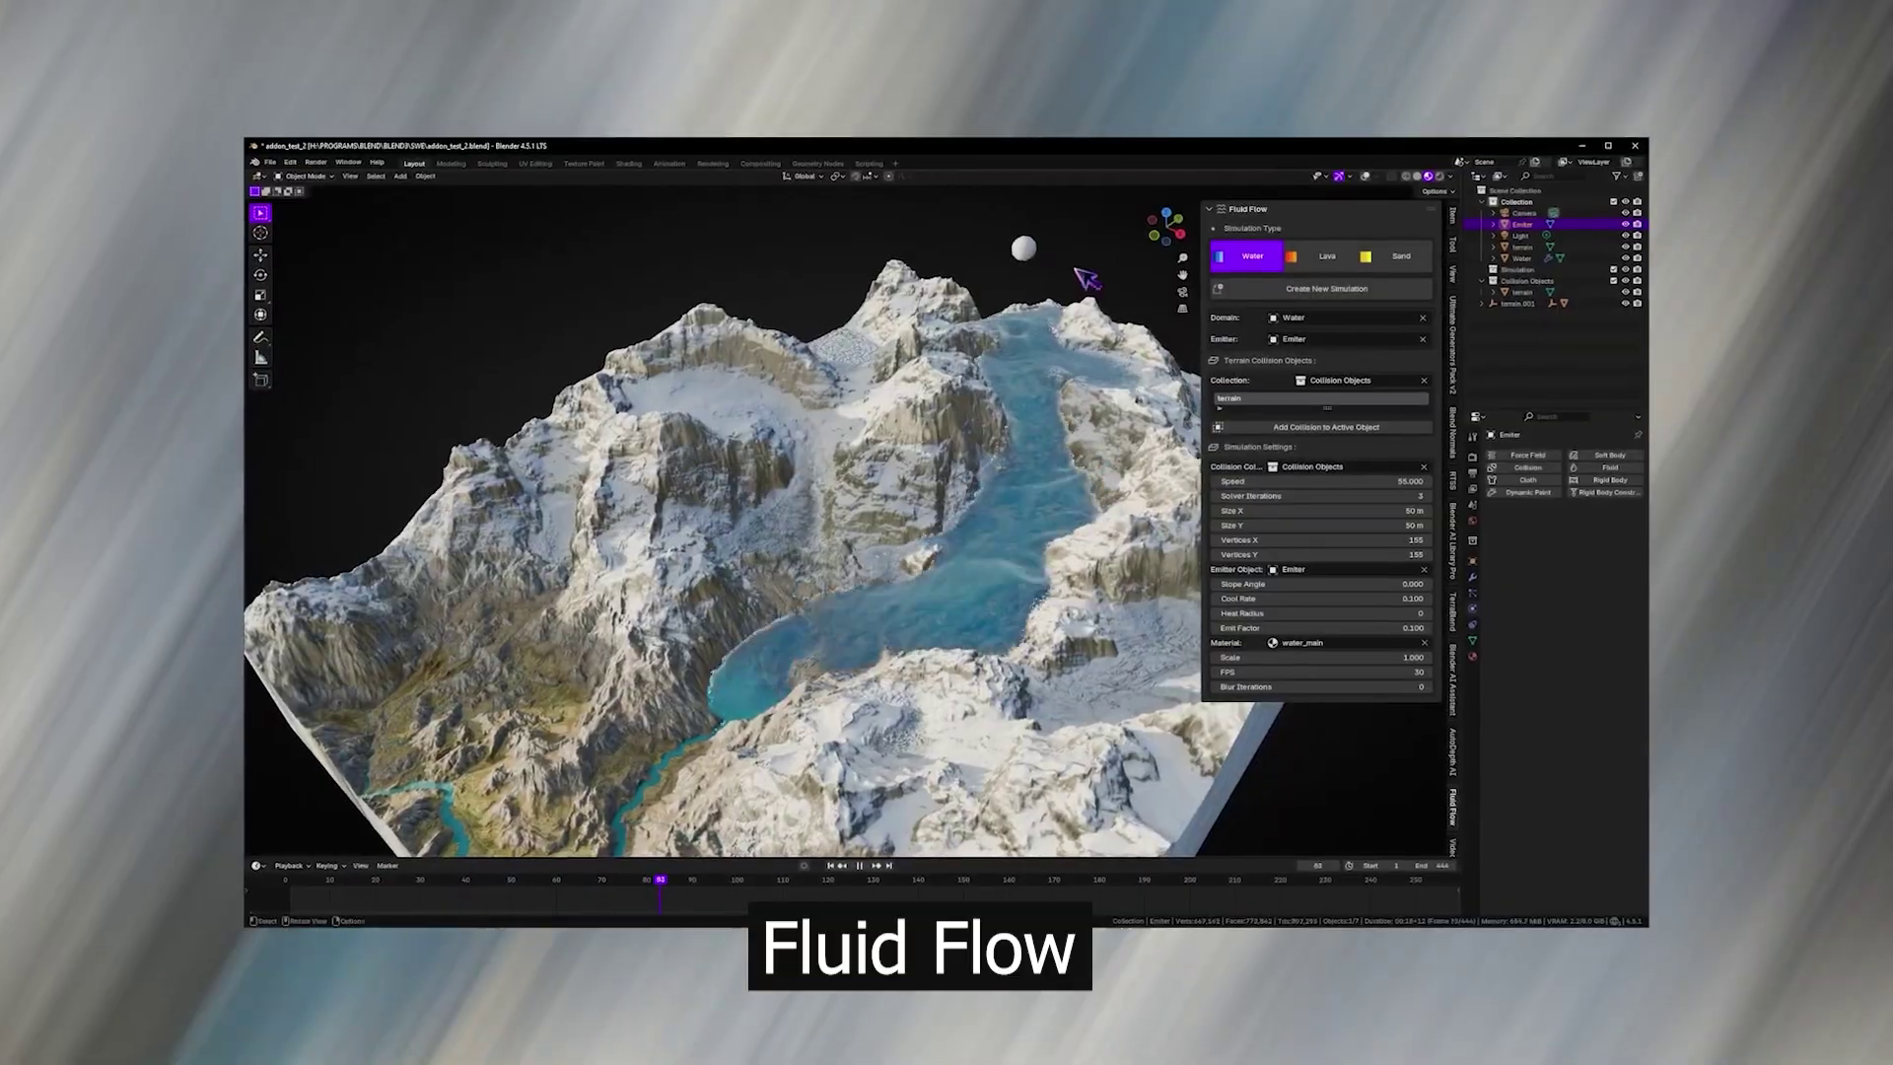
- Place the Fluid Flow emitter on the mountain peak, watch water flood the valleys, and open the render engines list
middle_drag(1086, 279, 938, 286)
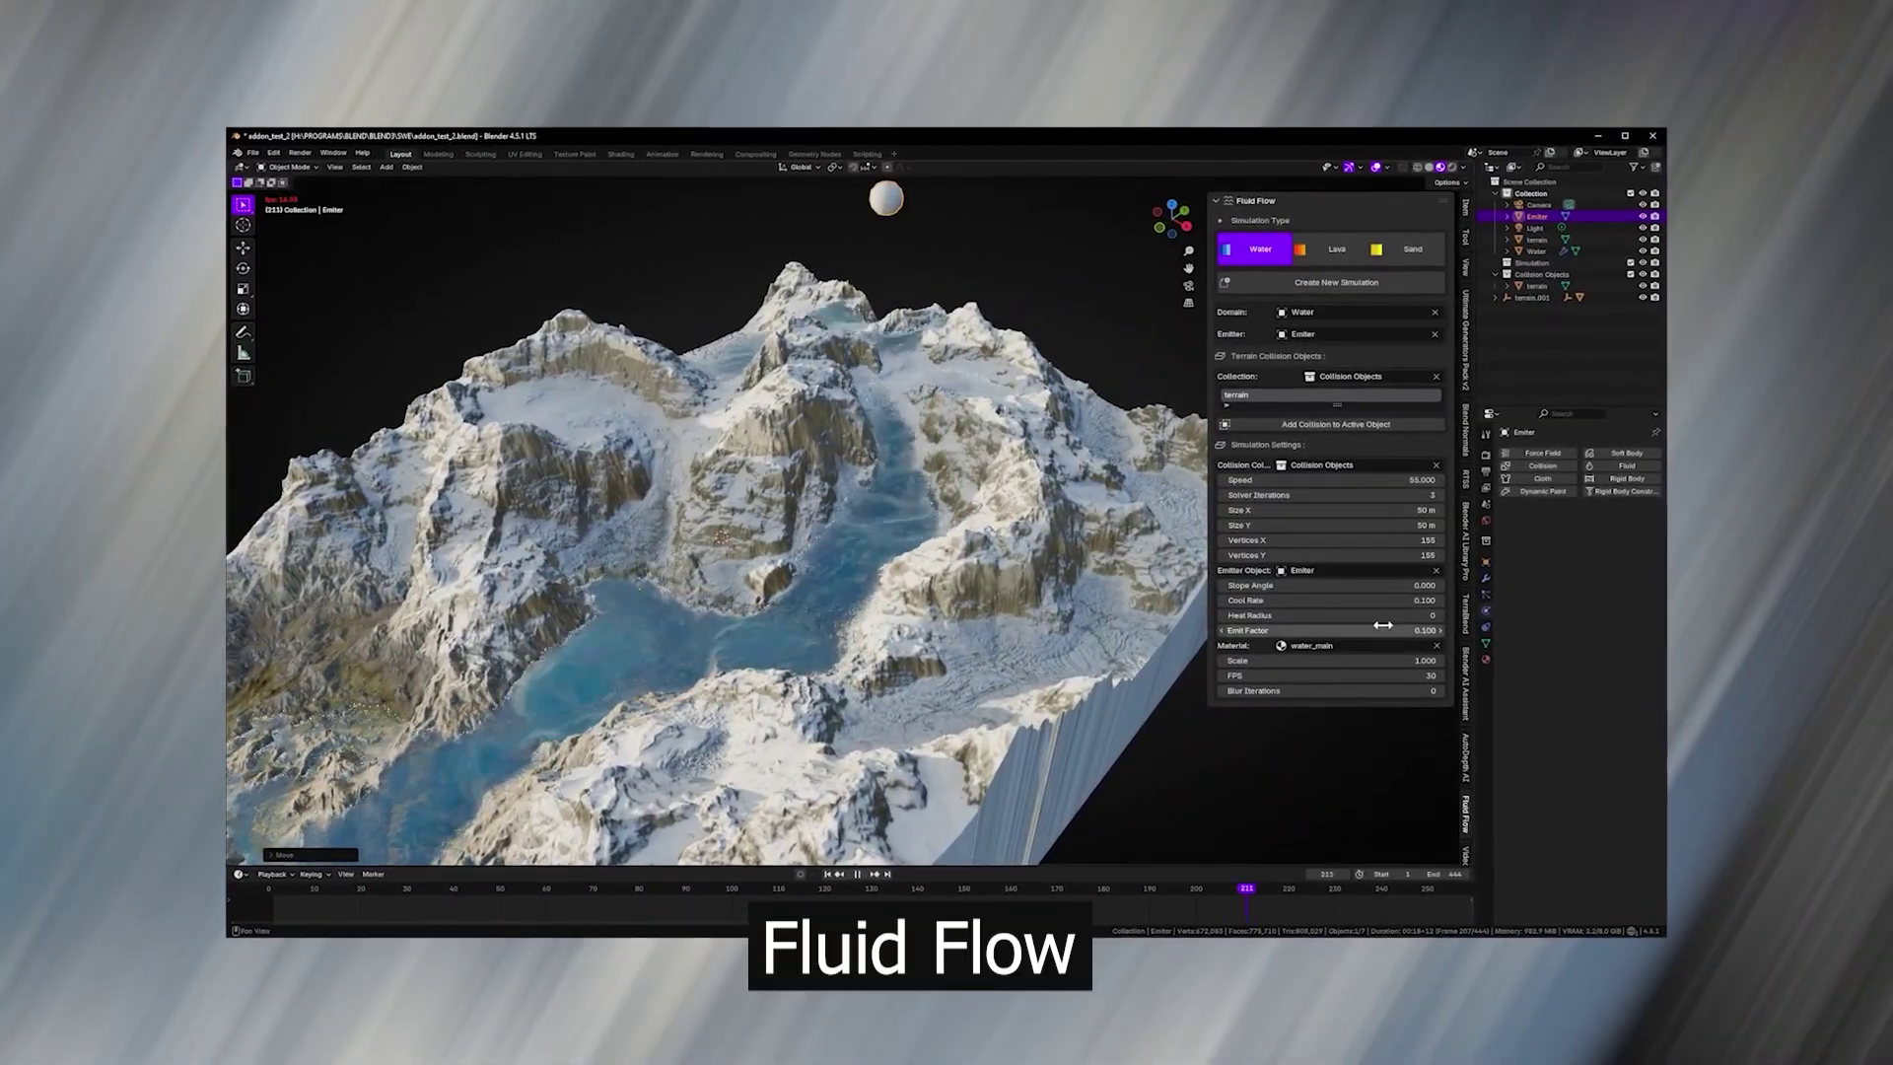
middle_drag(932, 245, 1455, 878)
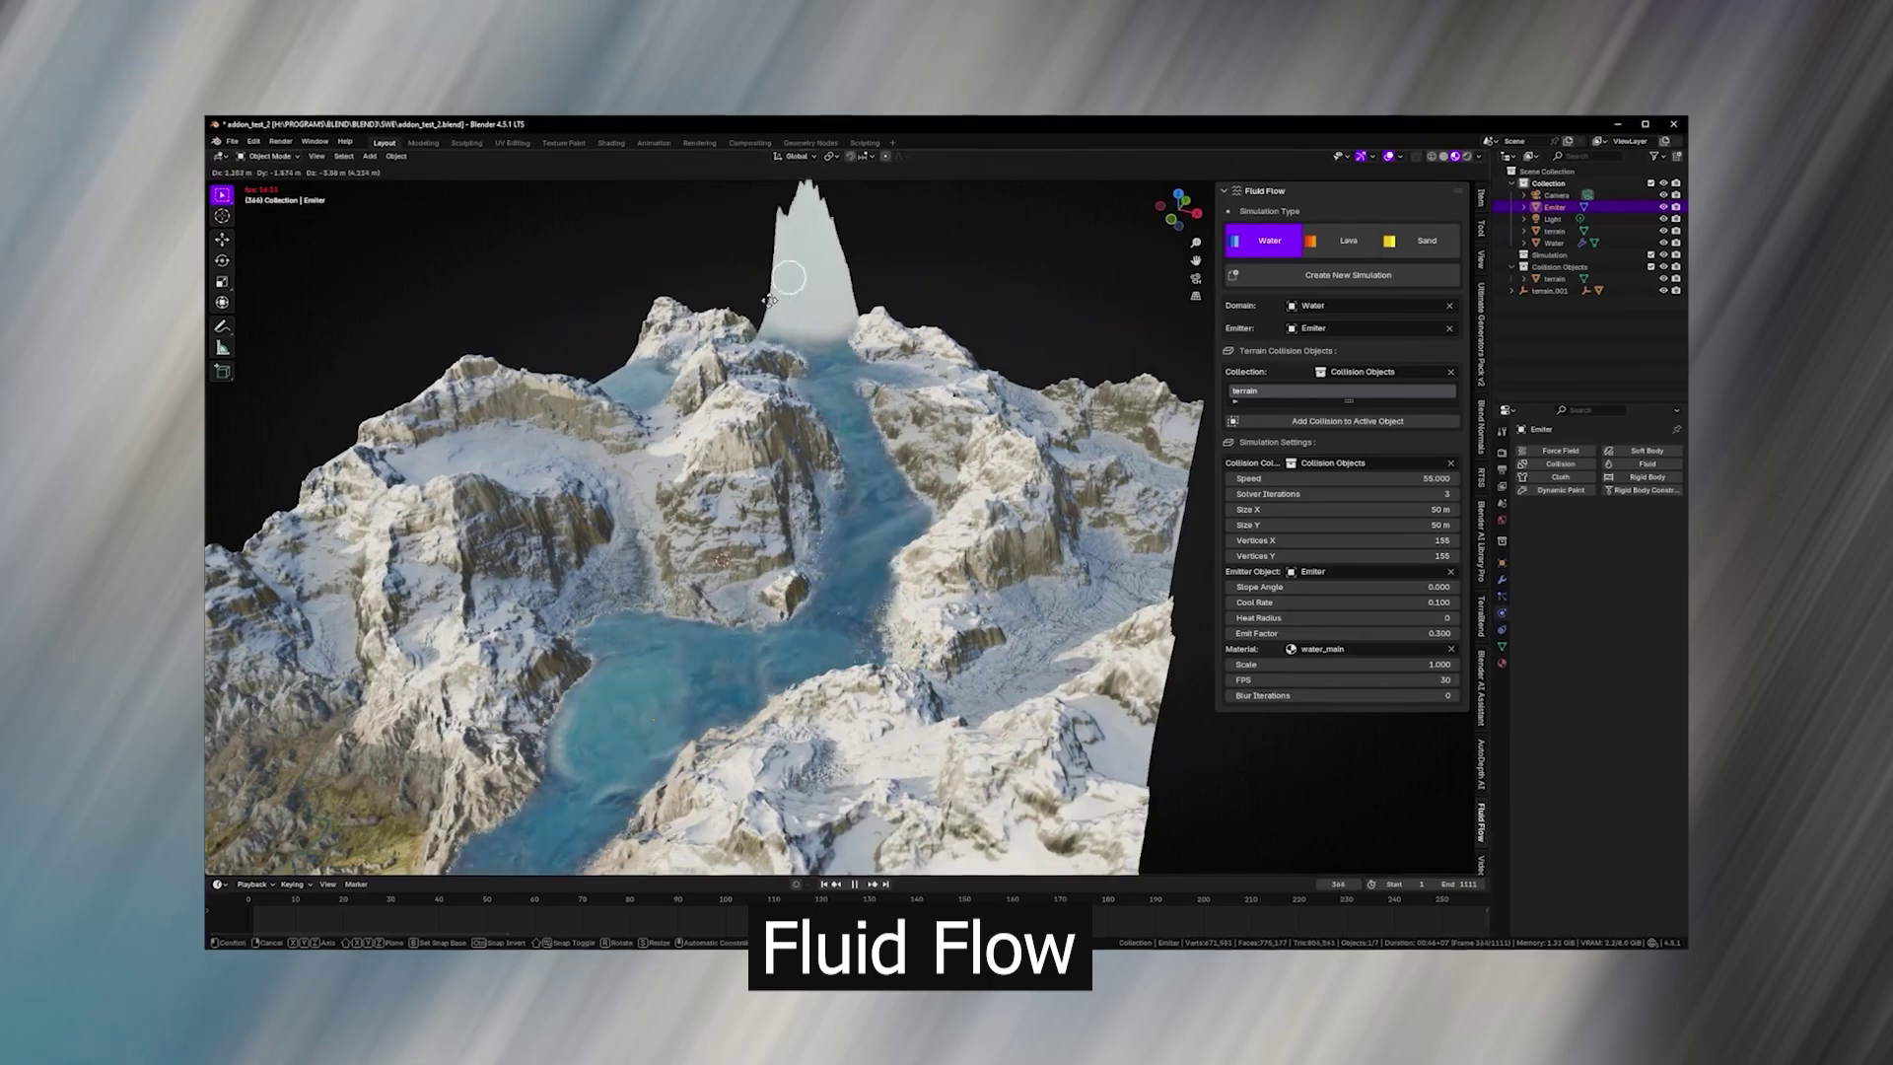
click(769, 299)
middle_drag(769, 299, 845, 278)
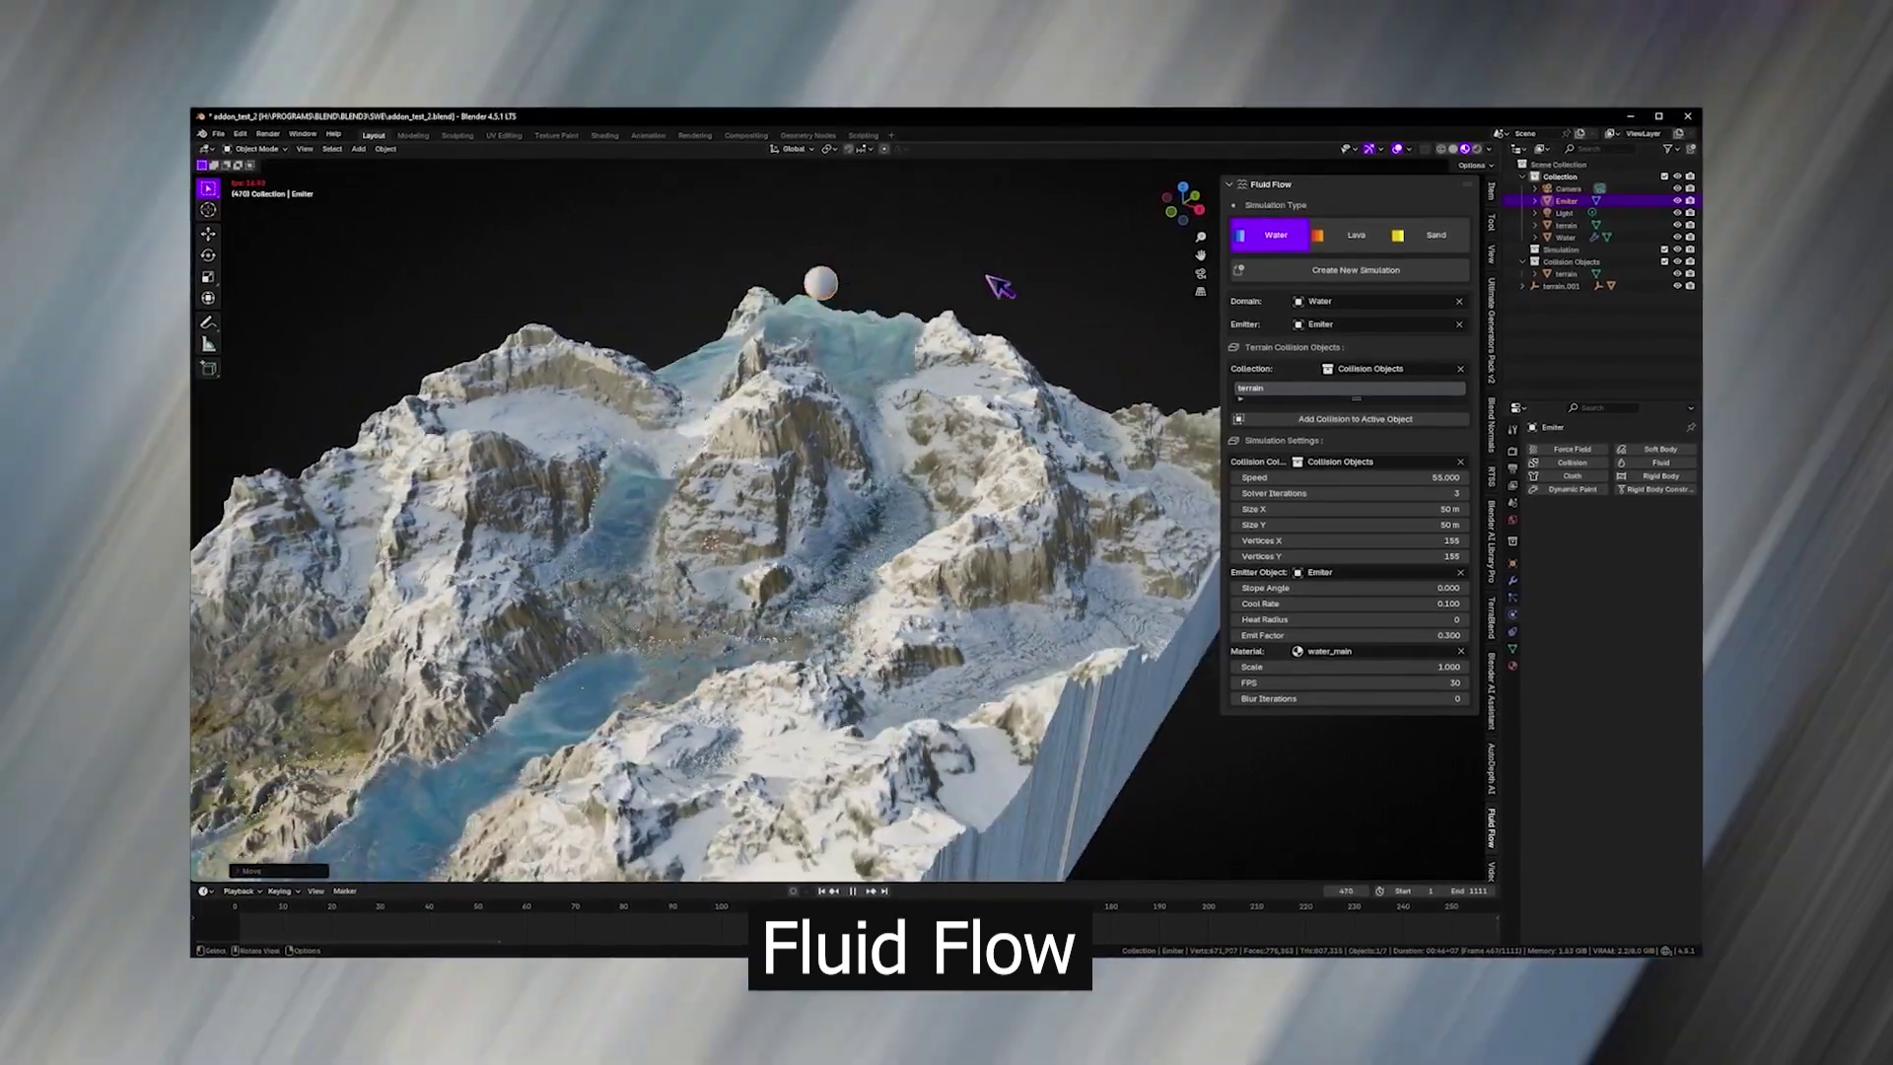
key(g)
middle_drag(999, 286, 960, 286)
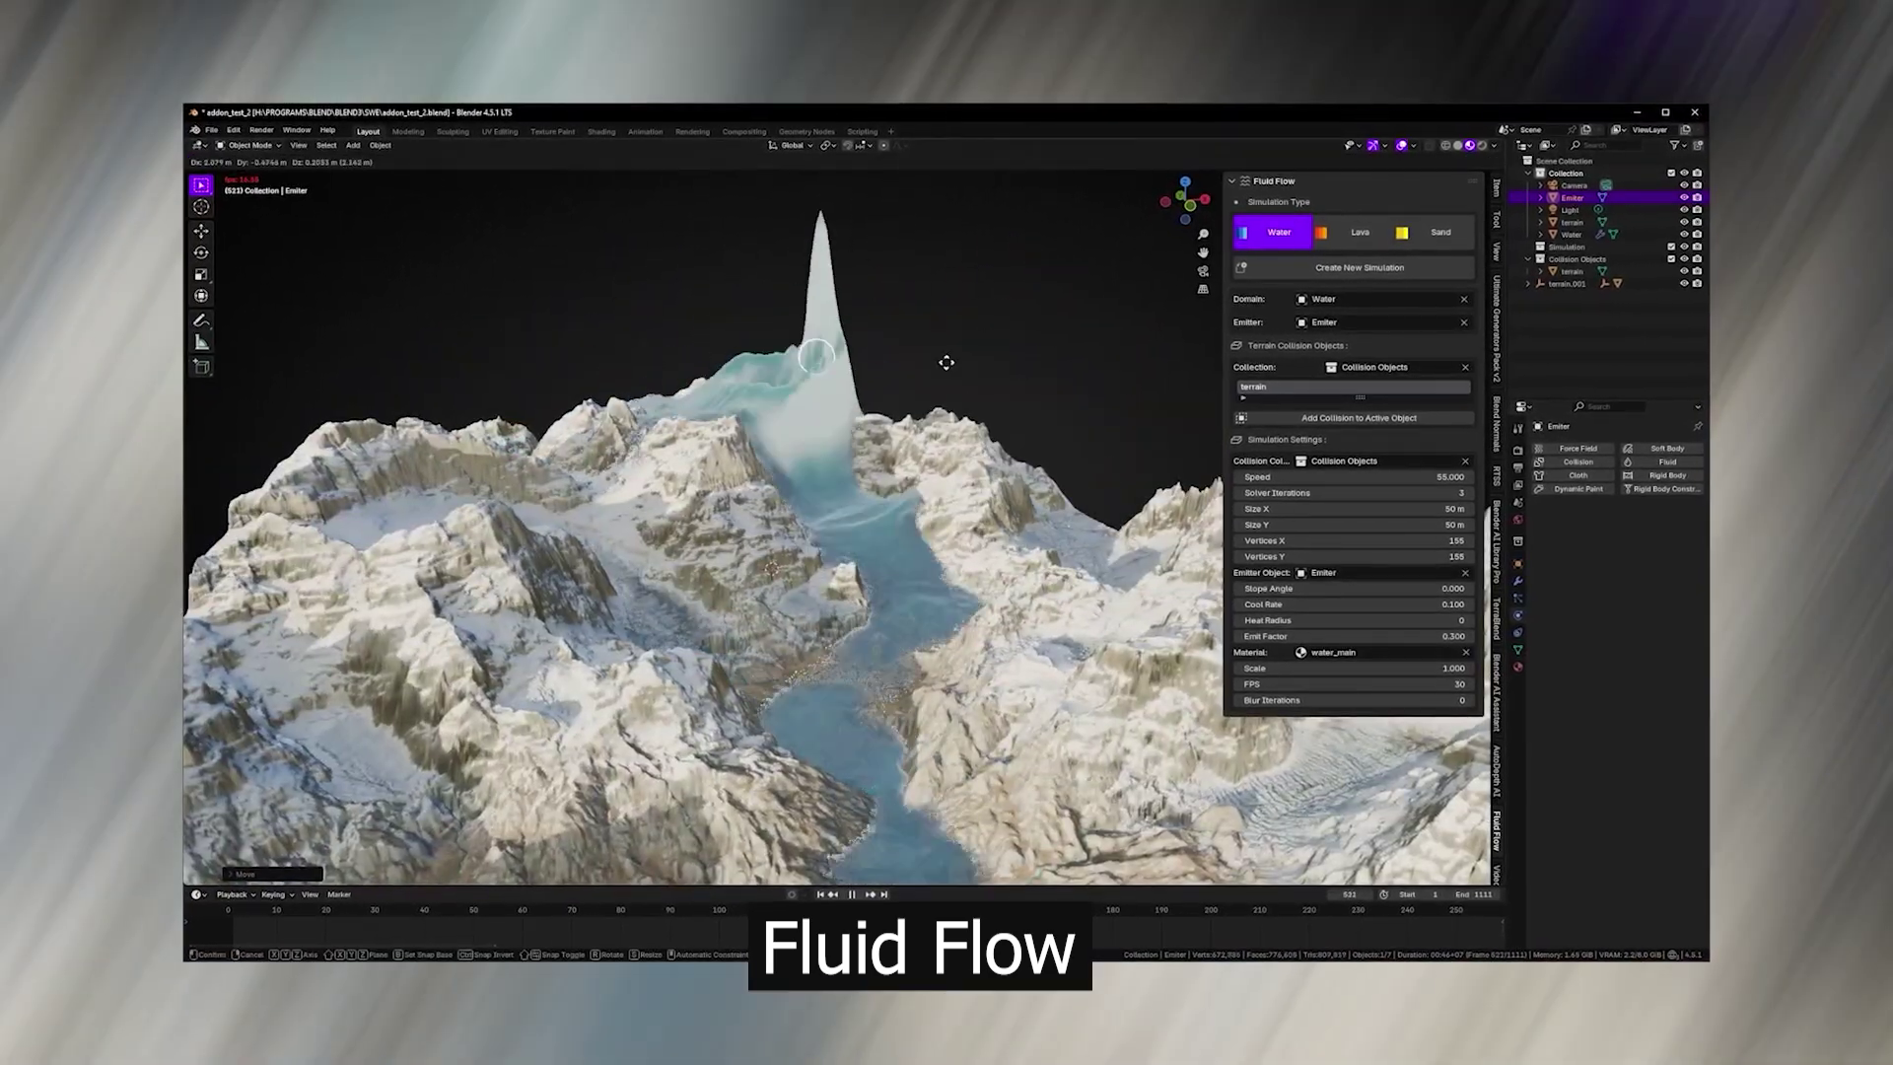
middle_drag(1089, 487, 792, 227)
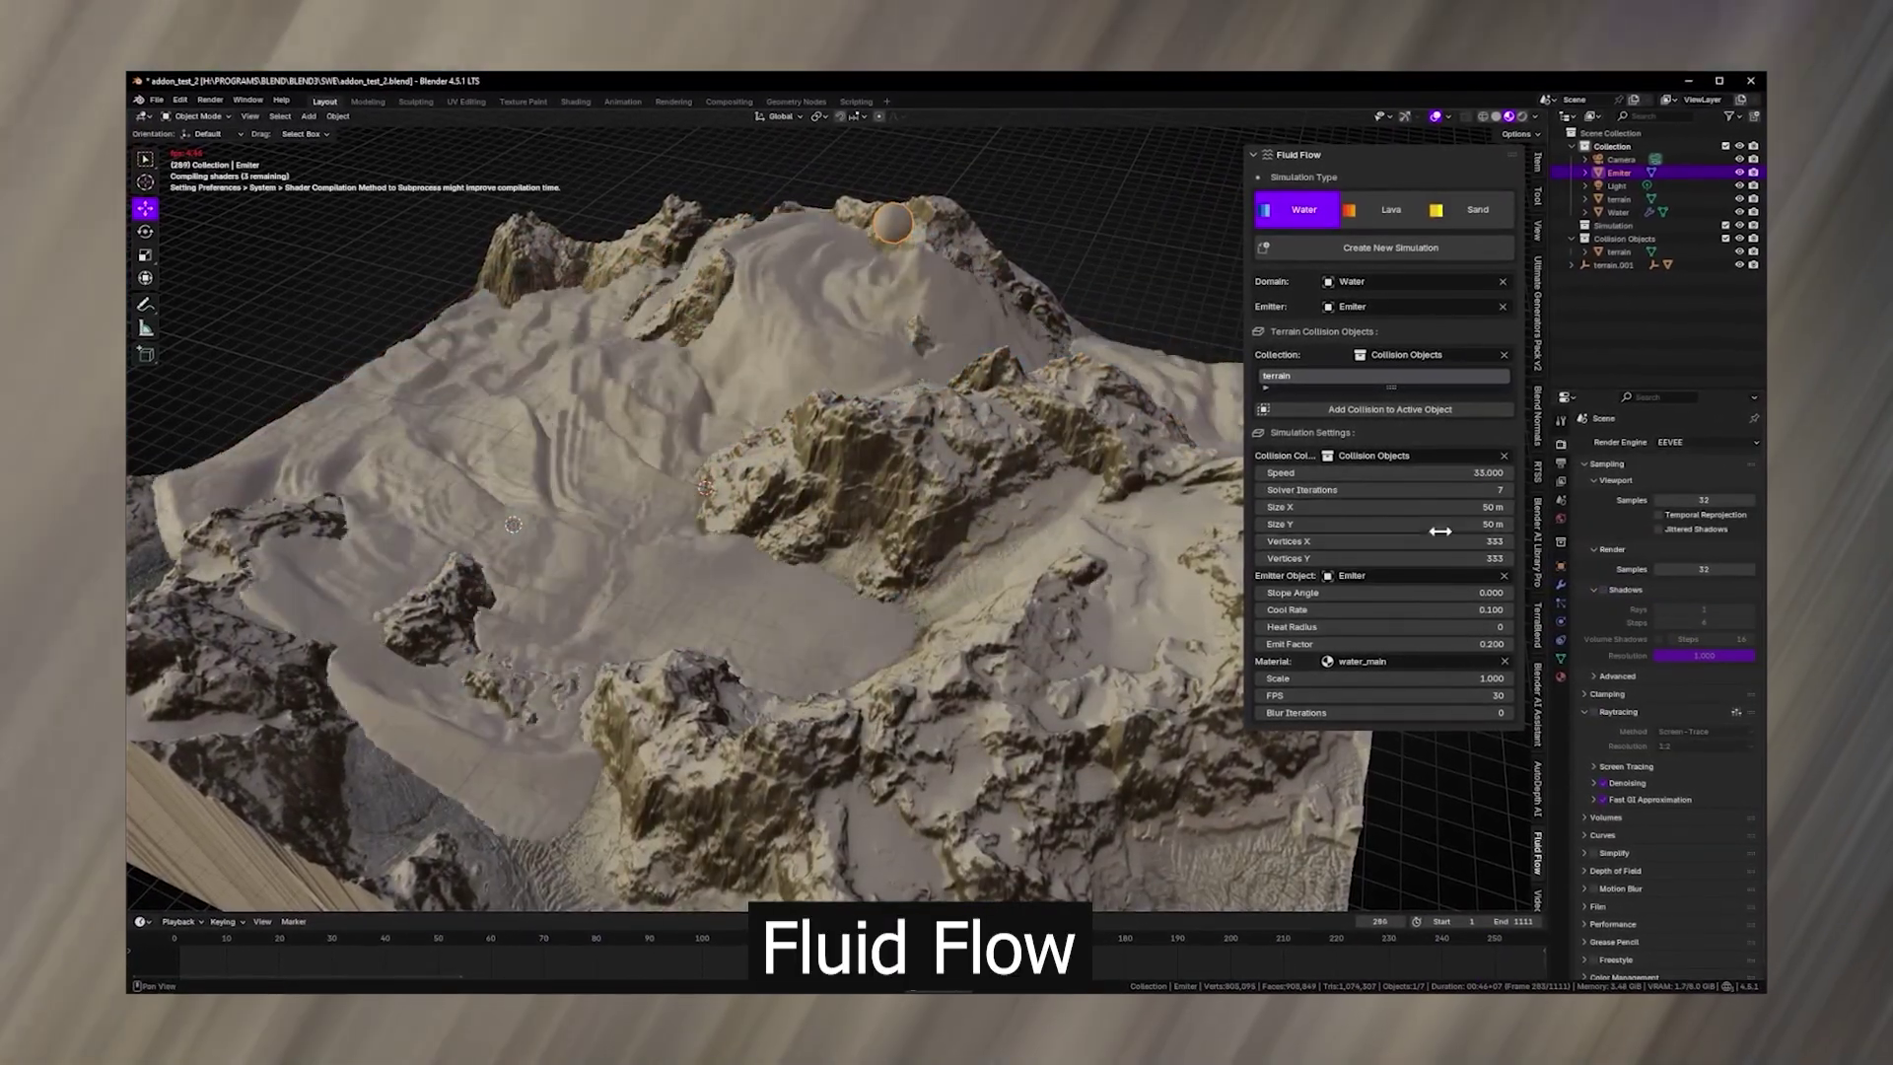
click(1698, 443)
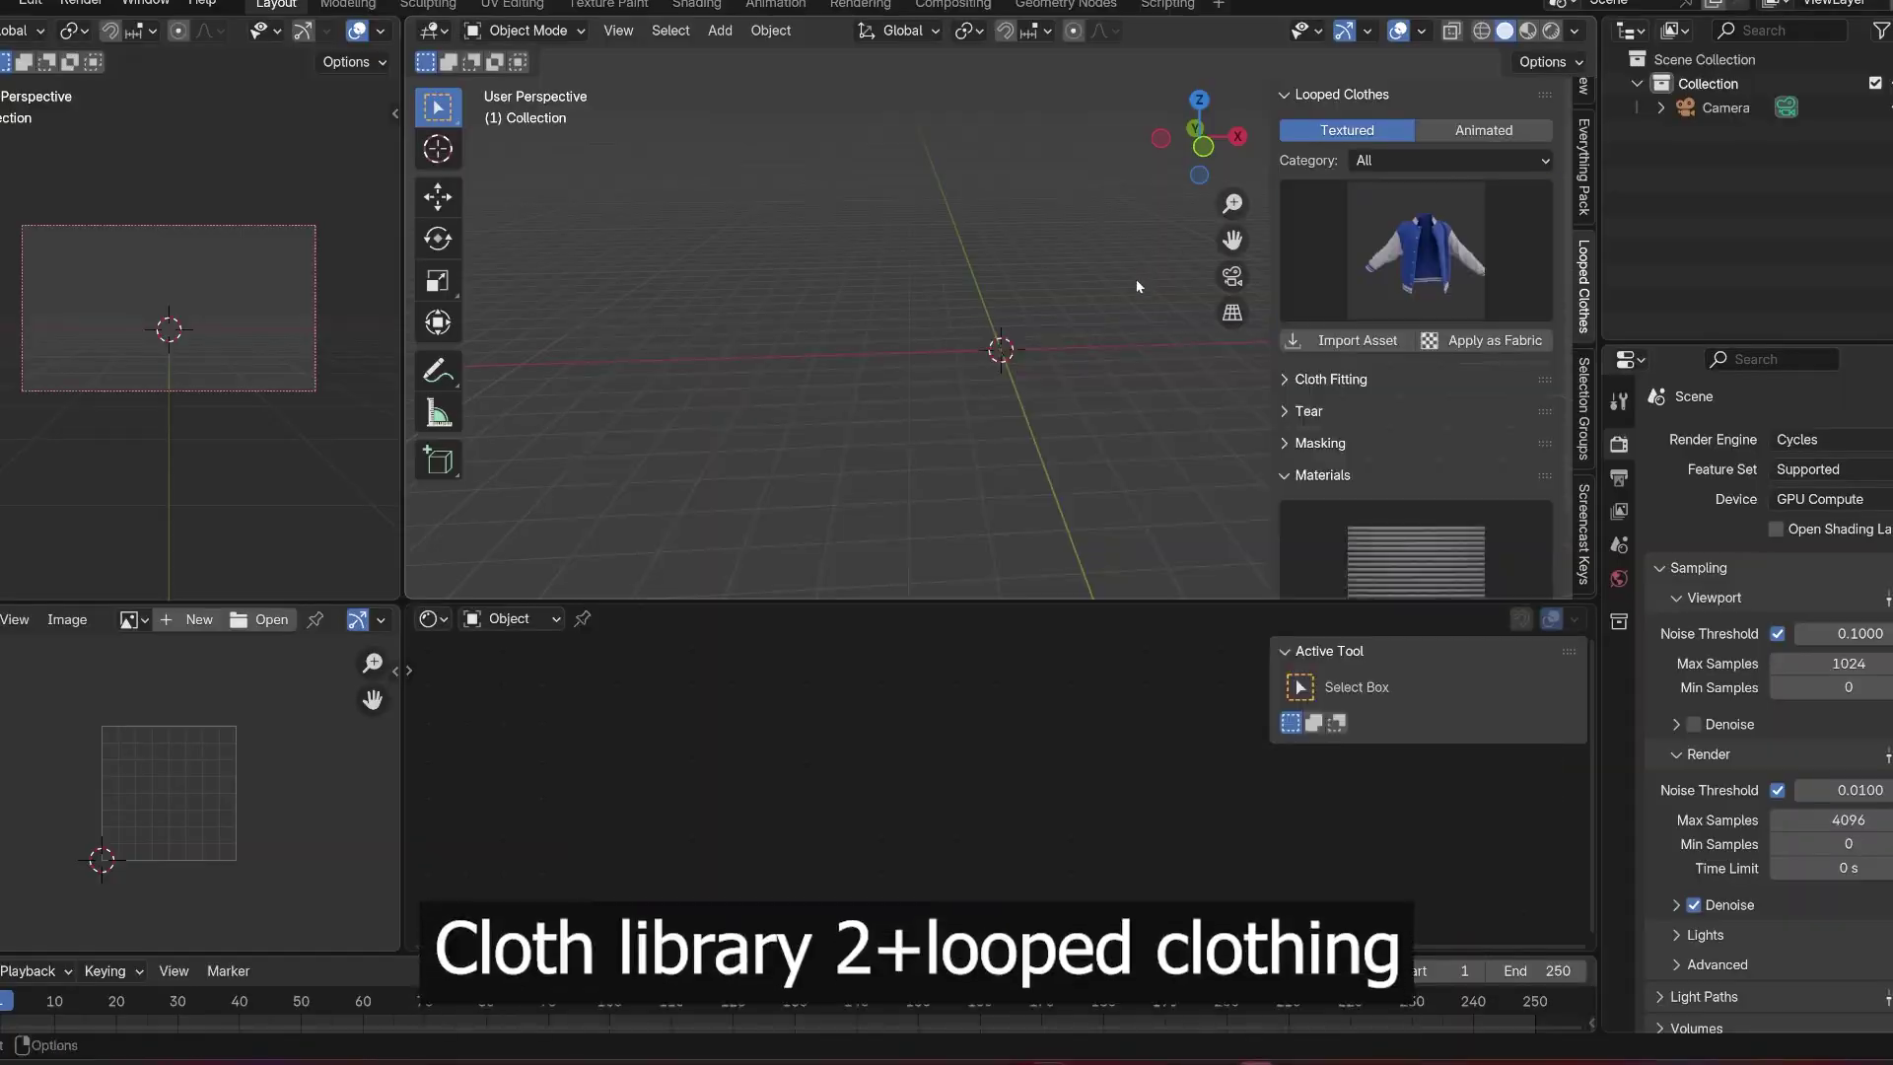
- Import the female jacket and the red checked armless jacket from the Looped Clothes grid
click(1285, 318)
click(1285, 317)
key(KP_Decimal)
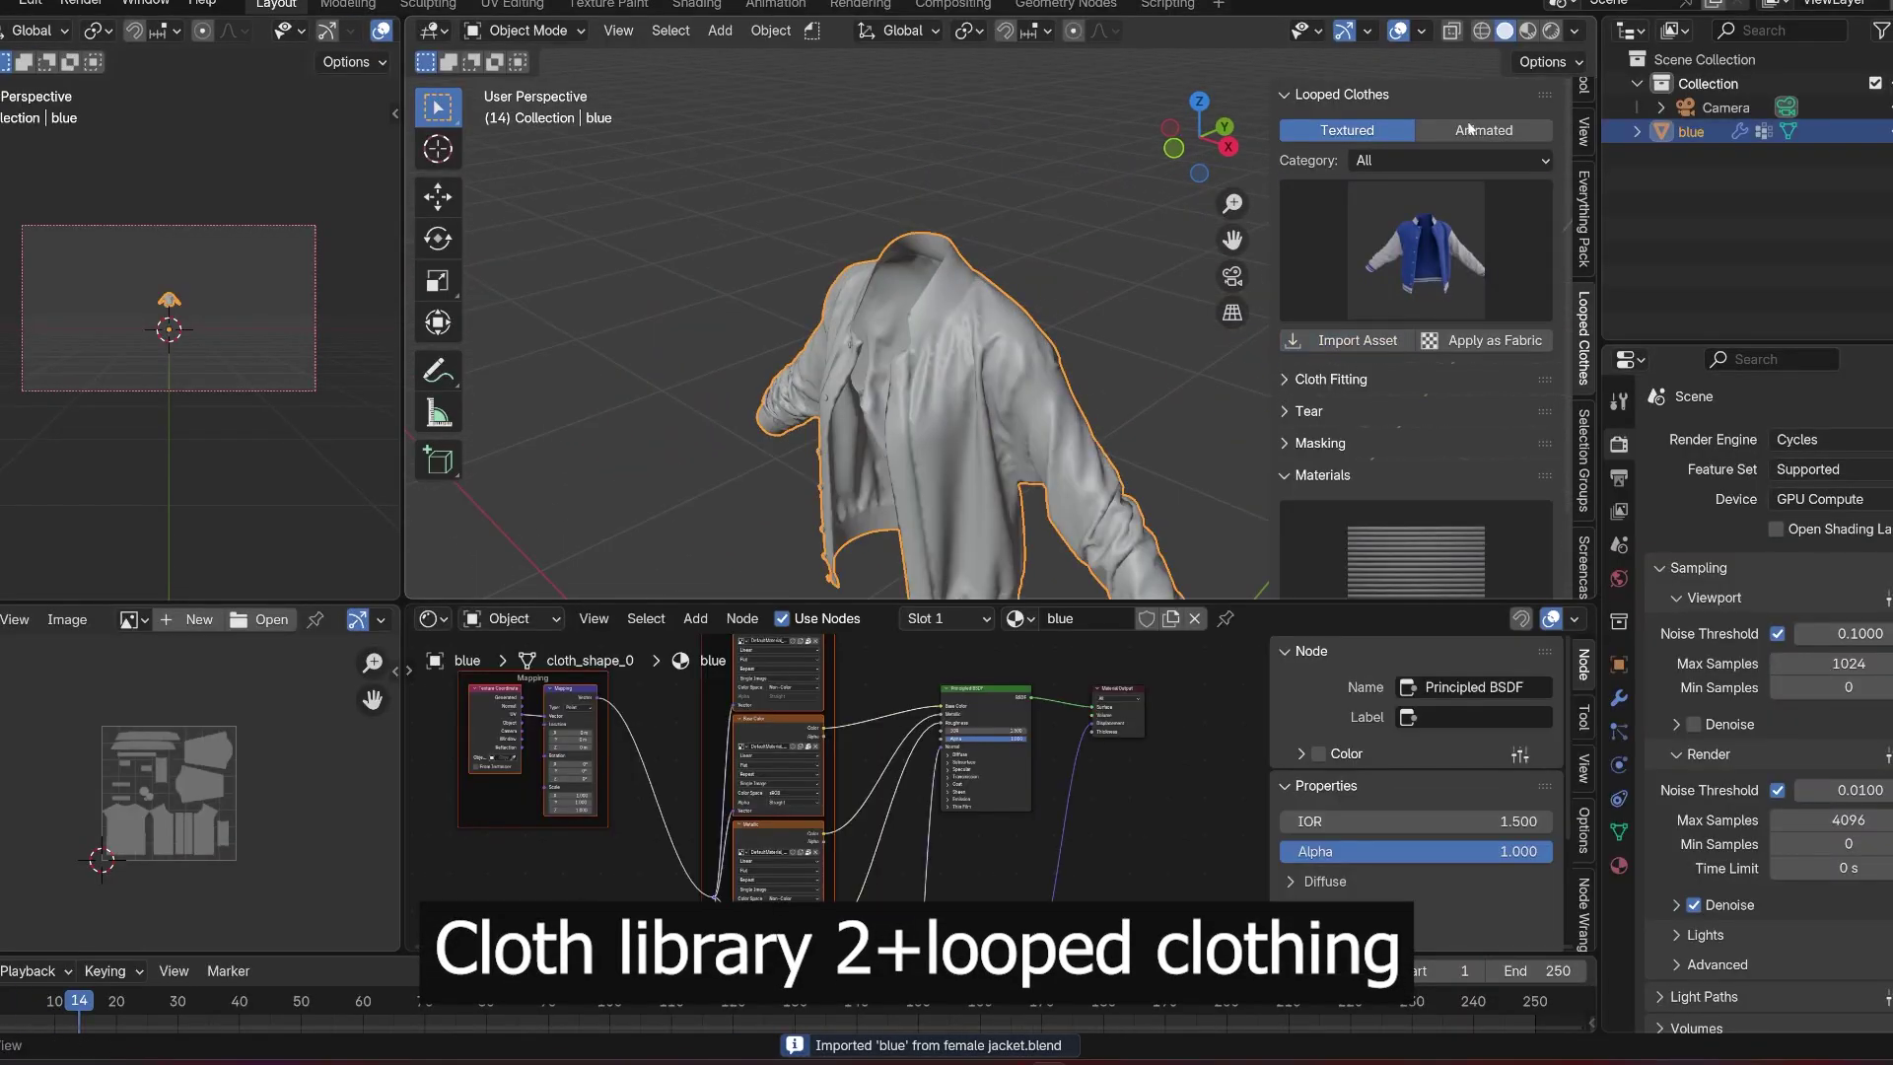
key(z)
key(KP_2)
middle_drag(1028, 257, 1051, 257)
key(alt+a)
click(1365, 395)
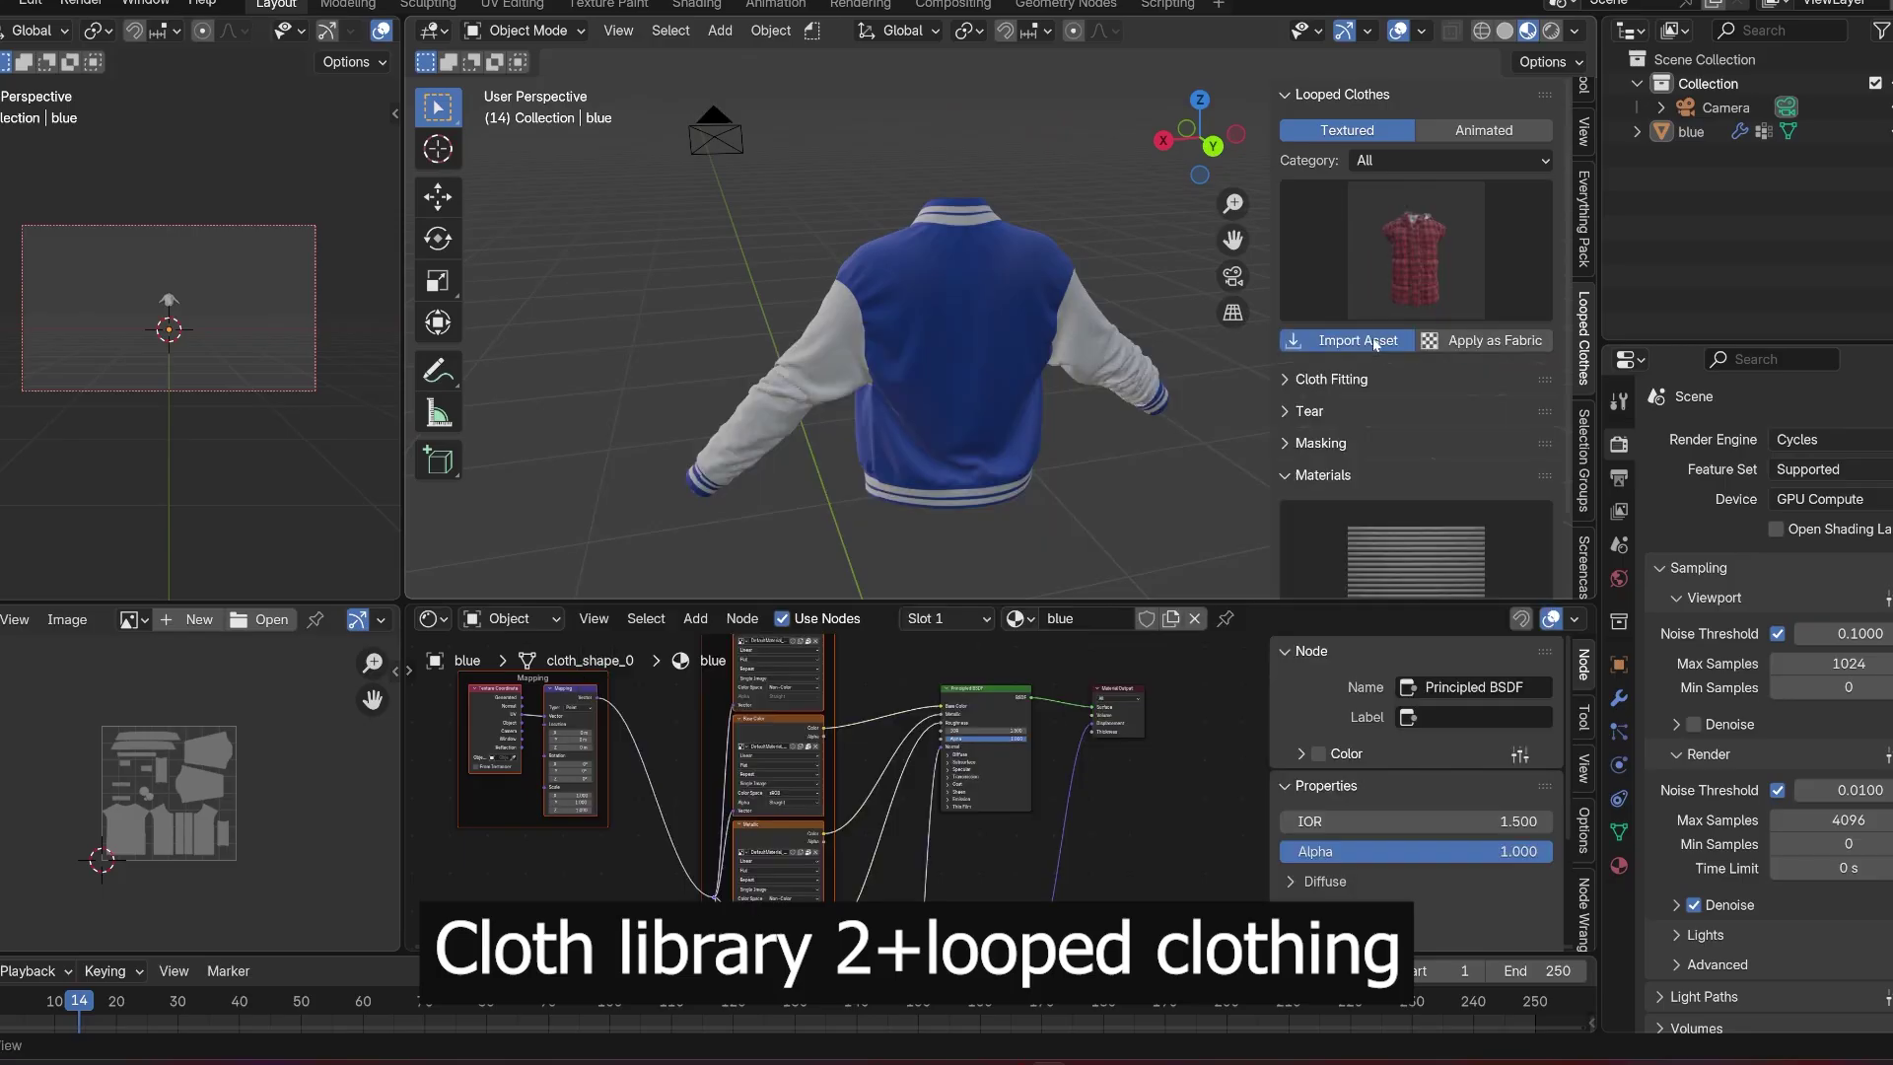
- Try red and denim vest fabrics, ending with the black armless vest material
click(1316, 222)
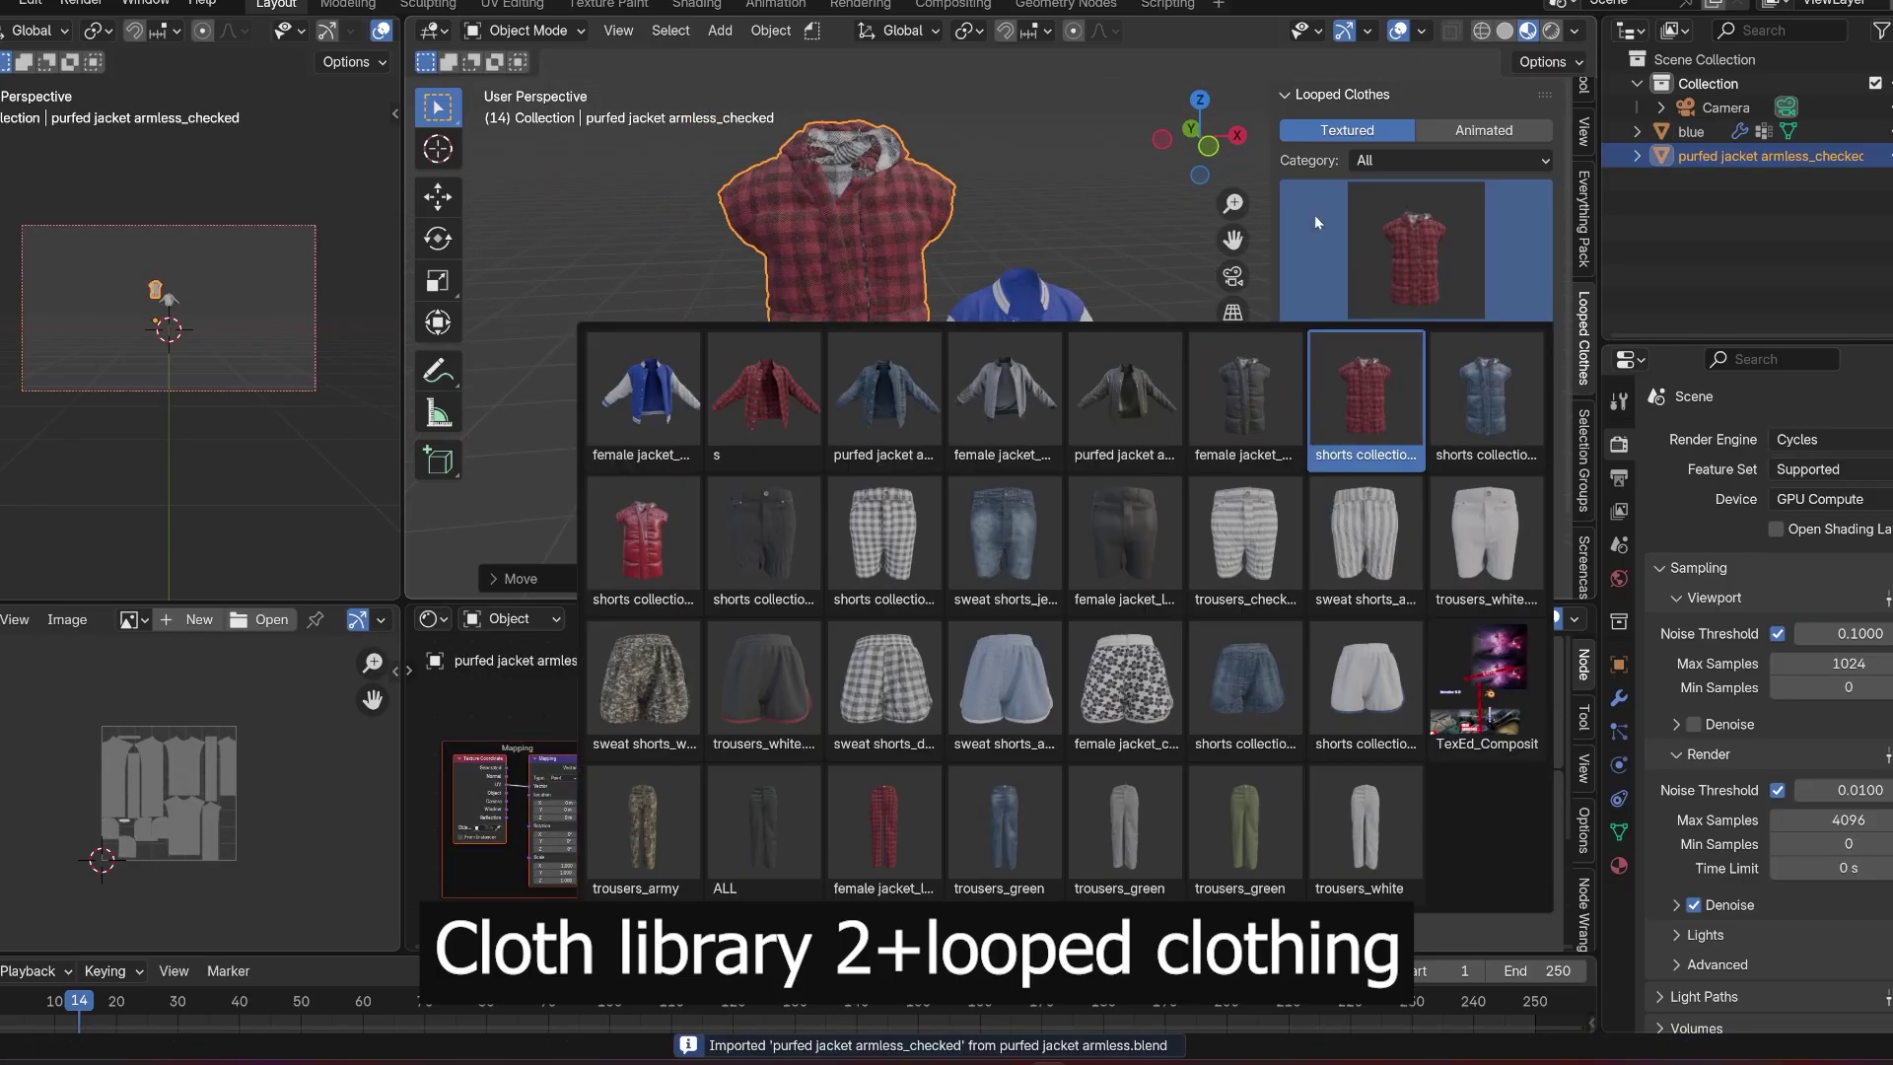
click(627, 553)
click(1363, 292)
click(1485, 399)
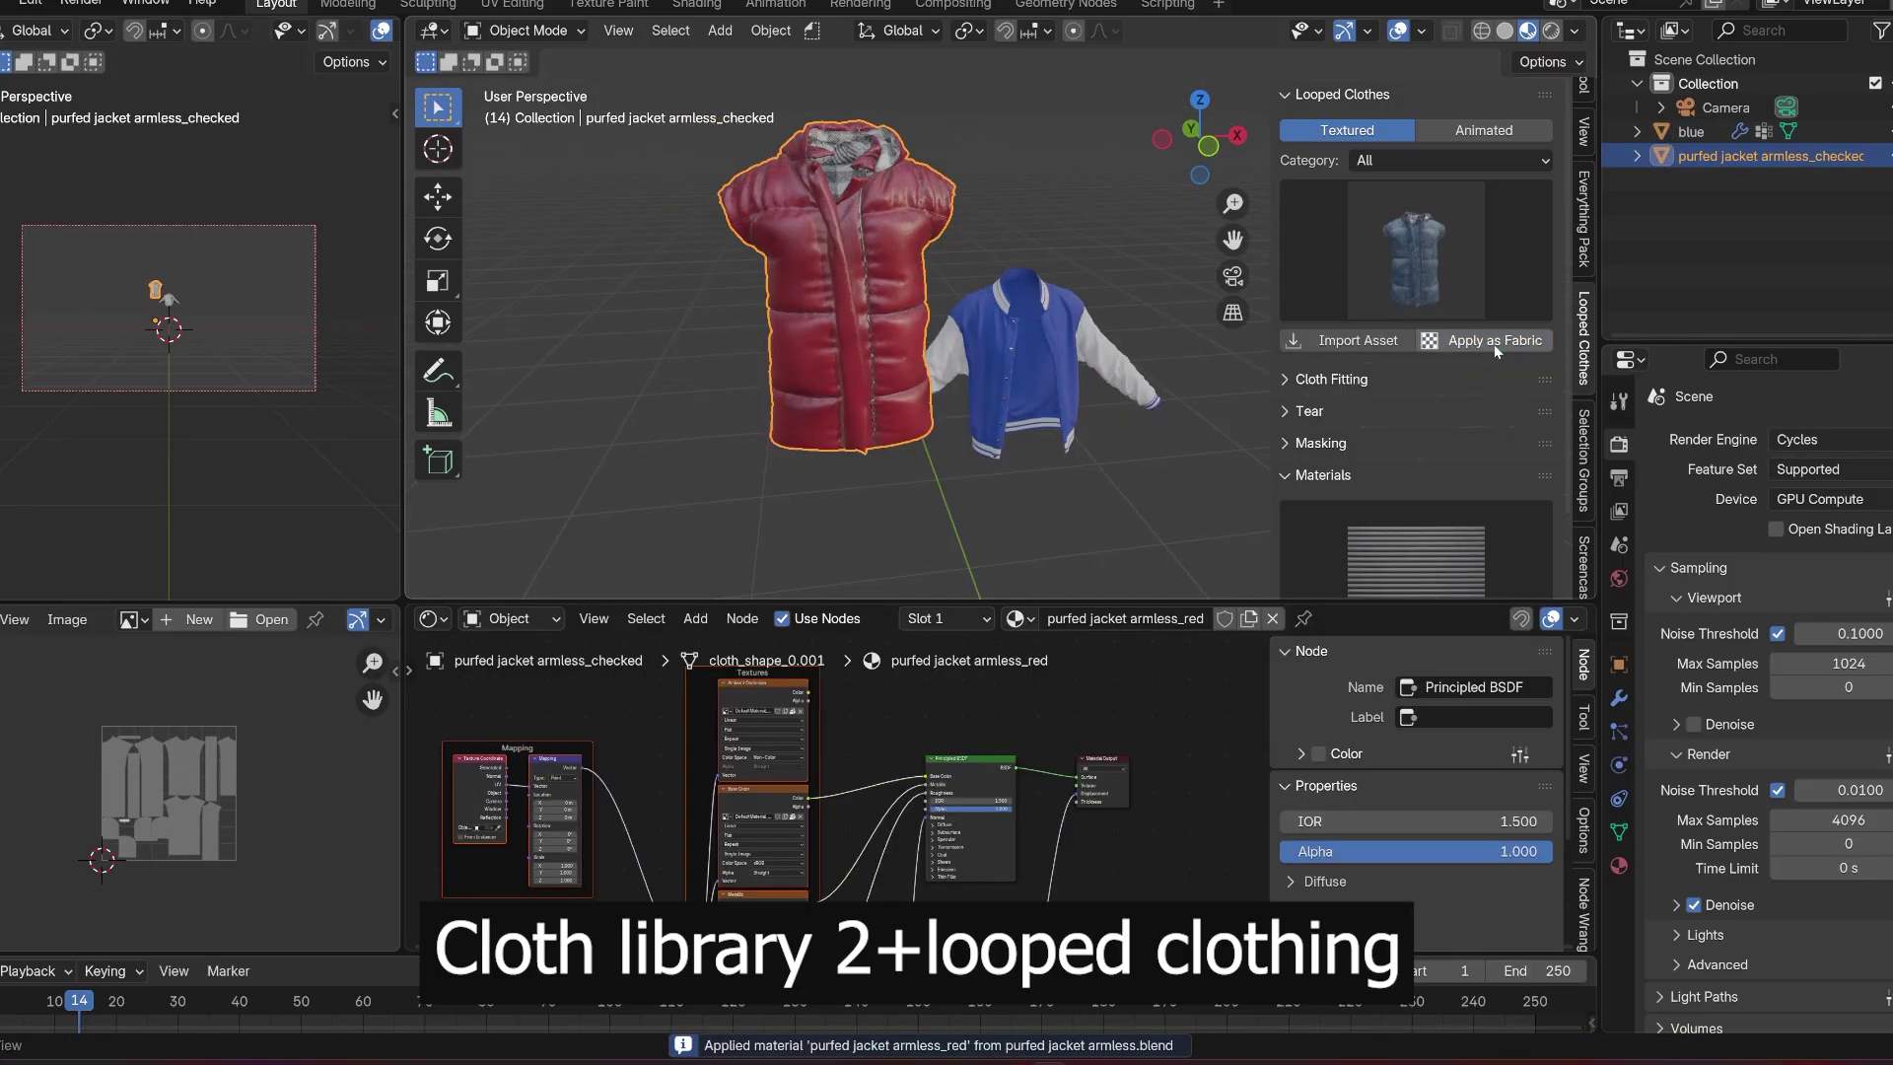
click(1484, 340)
click(1412, 266)
click(1261, 411)
click(1483, 341)
click(1411, 266)
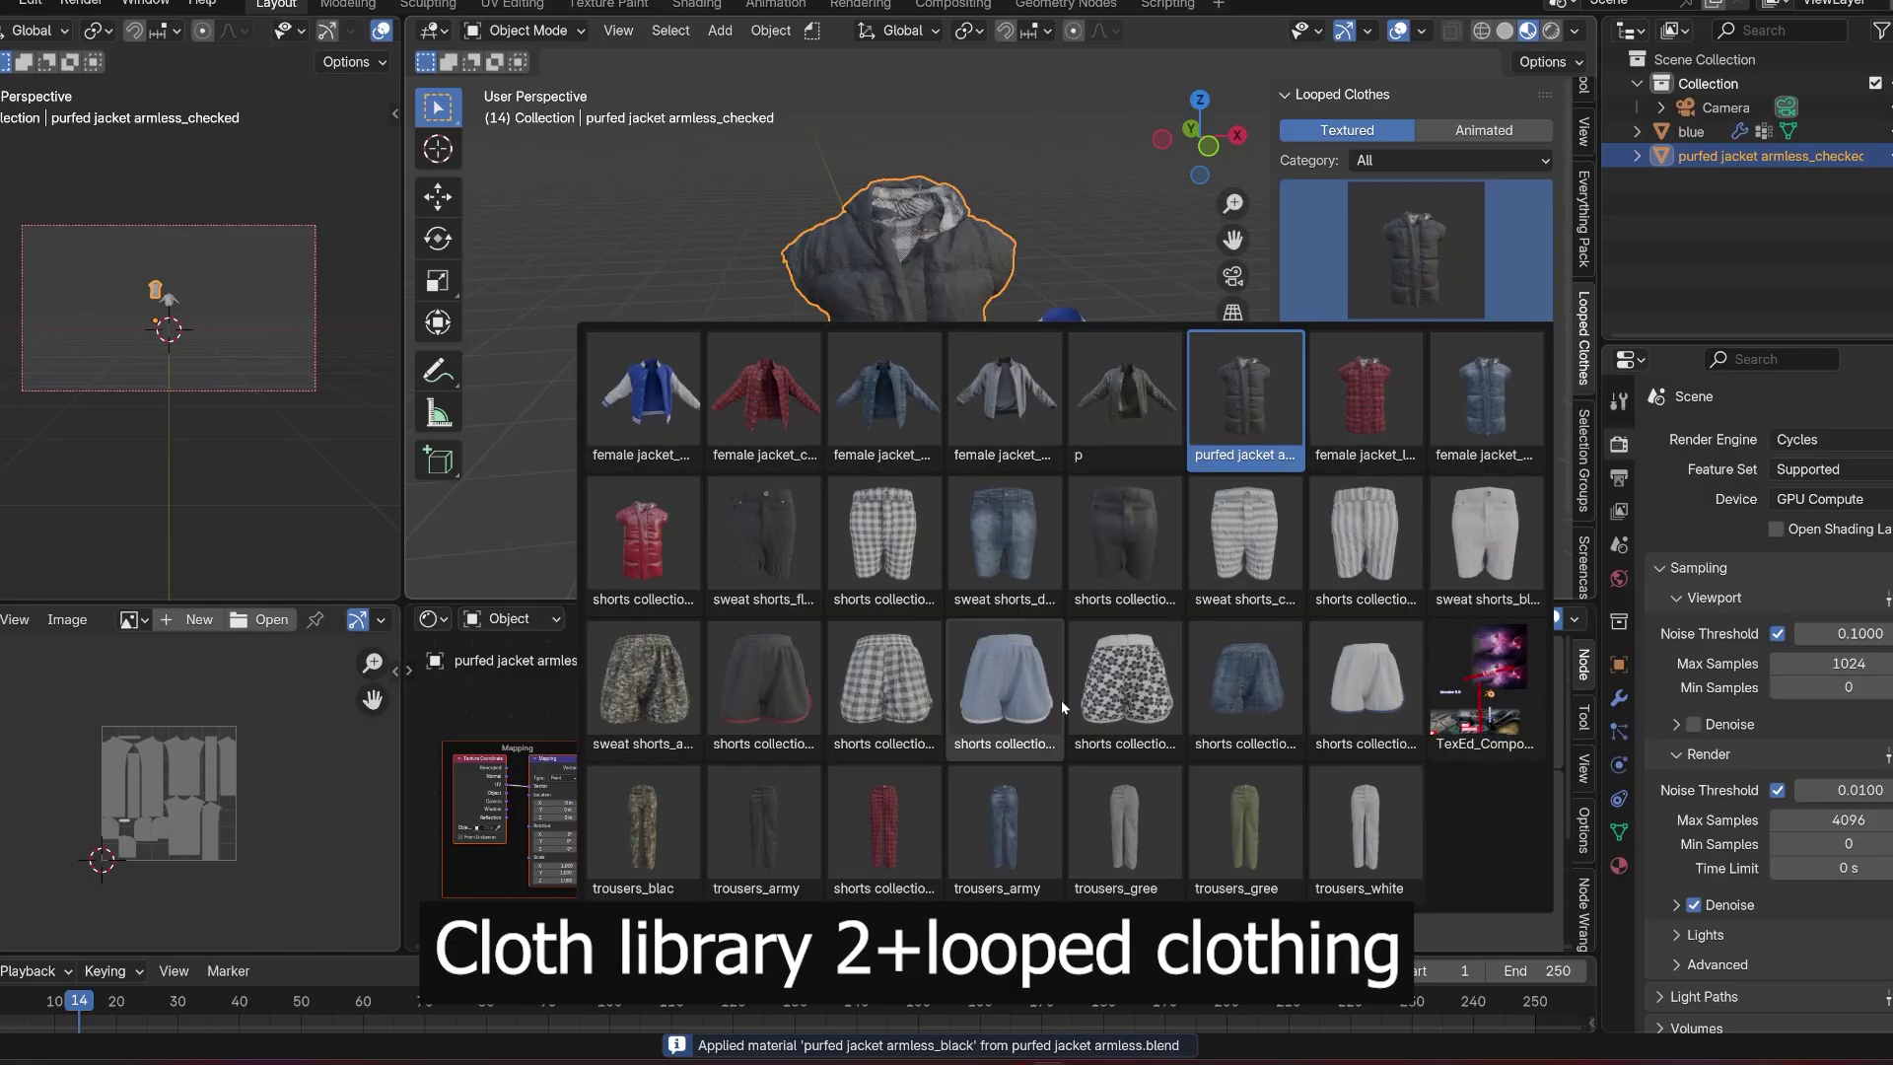
- Import trousers_army with the red plaid material, then the animated loop_sleeve_long_open_2 coat
click(751, 832)
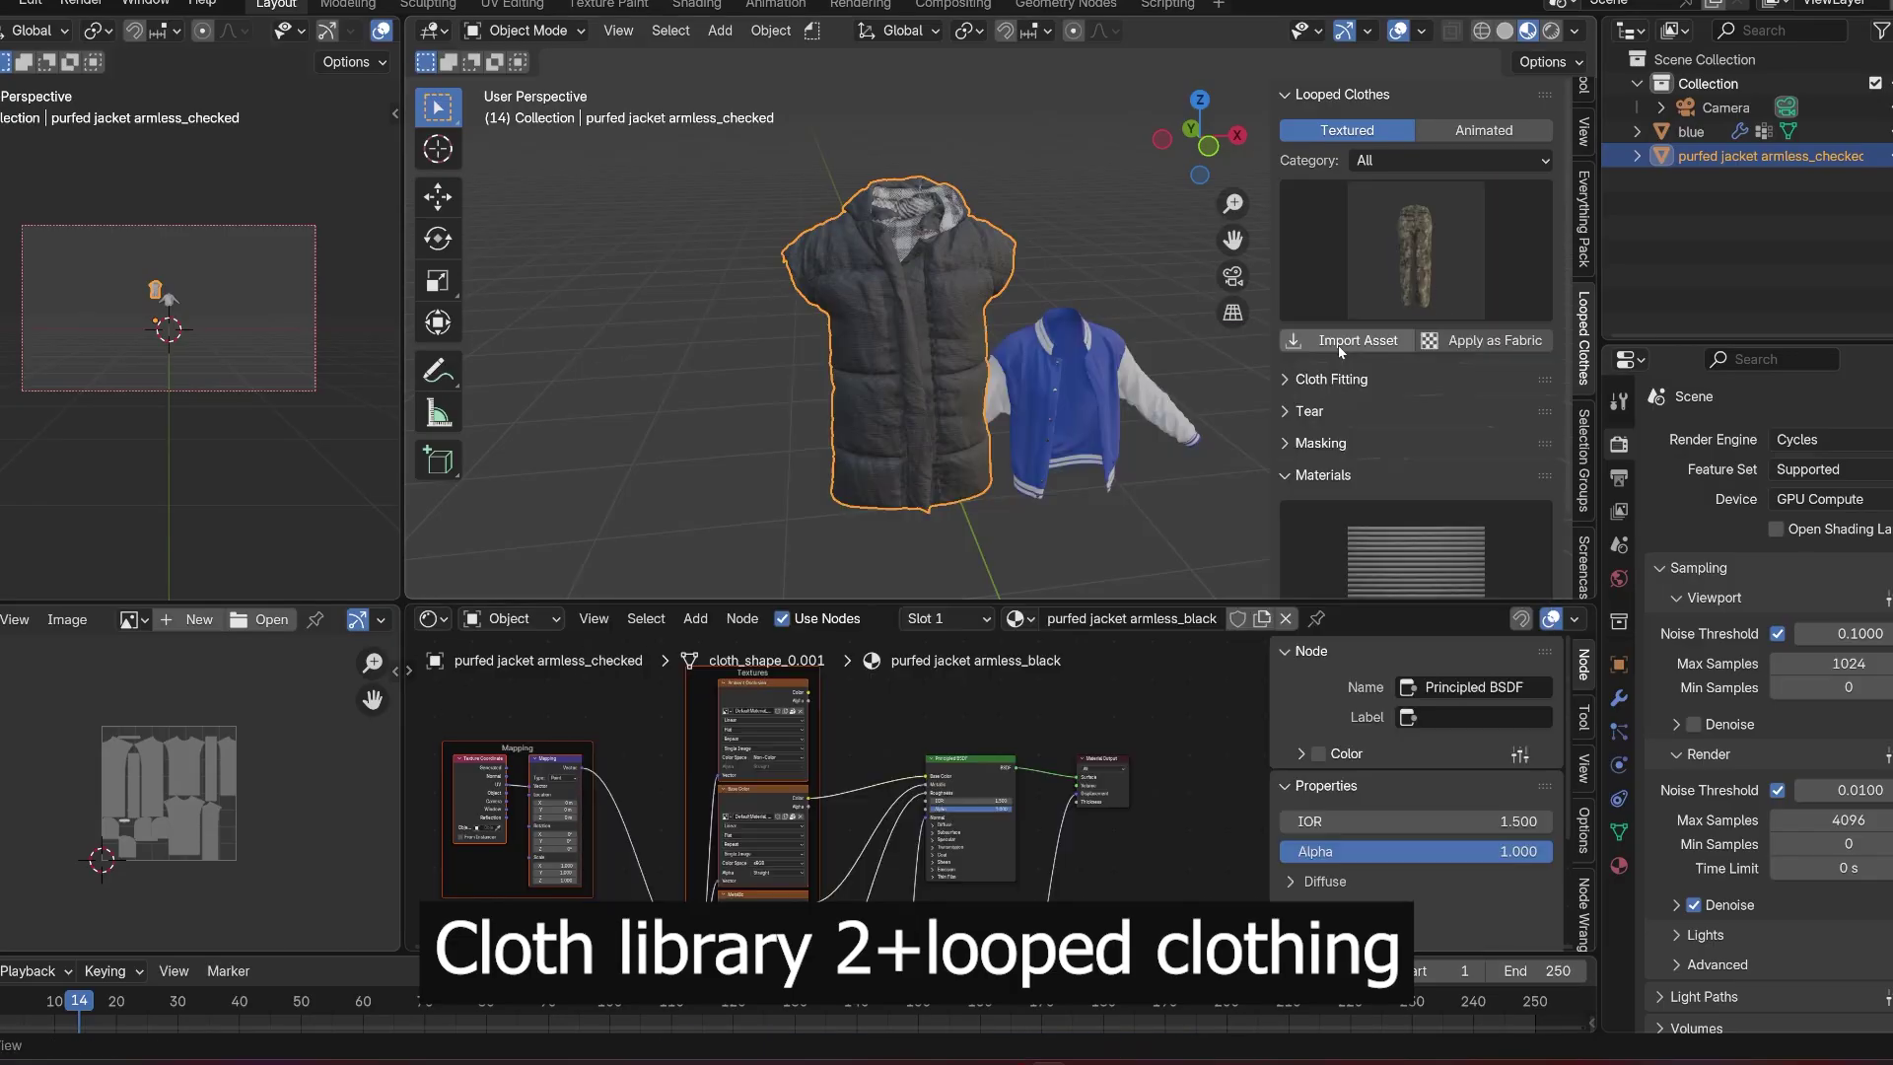
click(1343, 335)
click(1317, 244)
click(757, 828)
click(1414, 252)
click(887, 892)
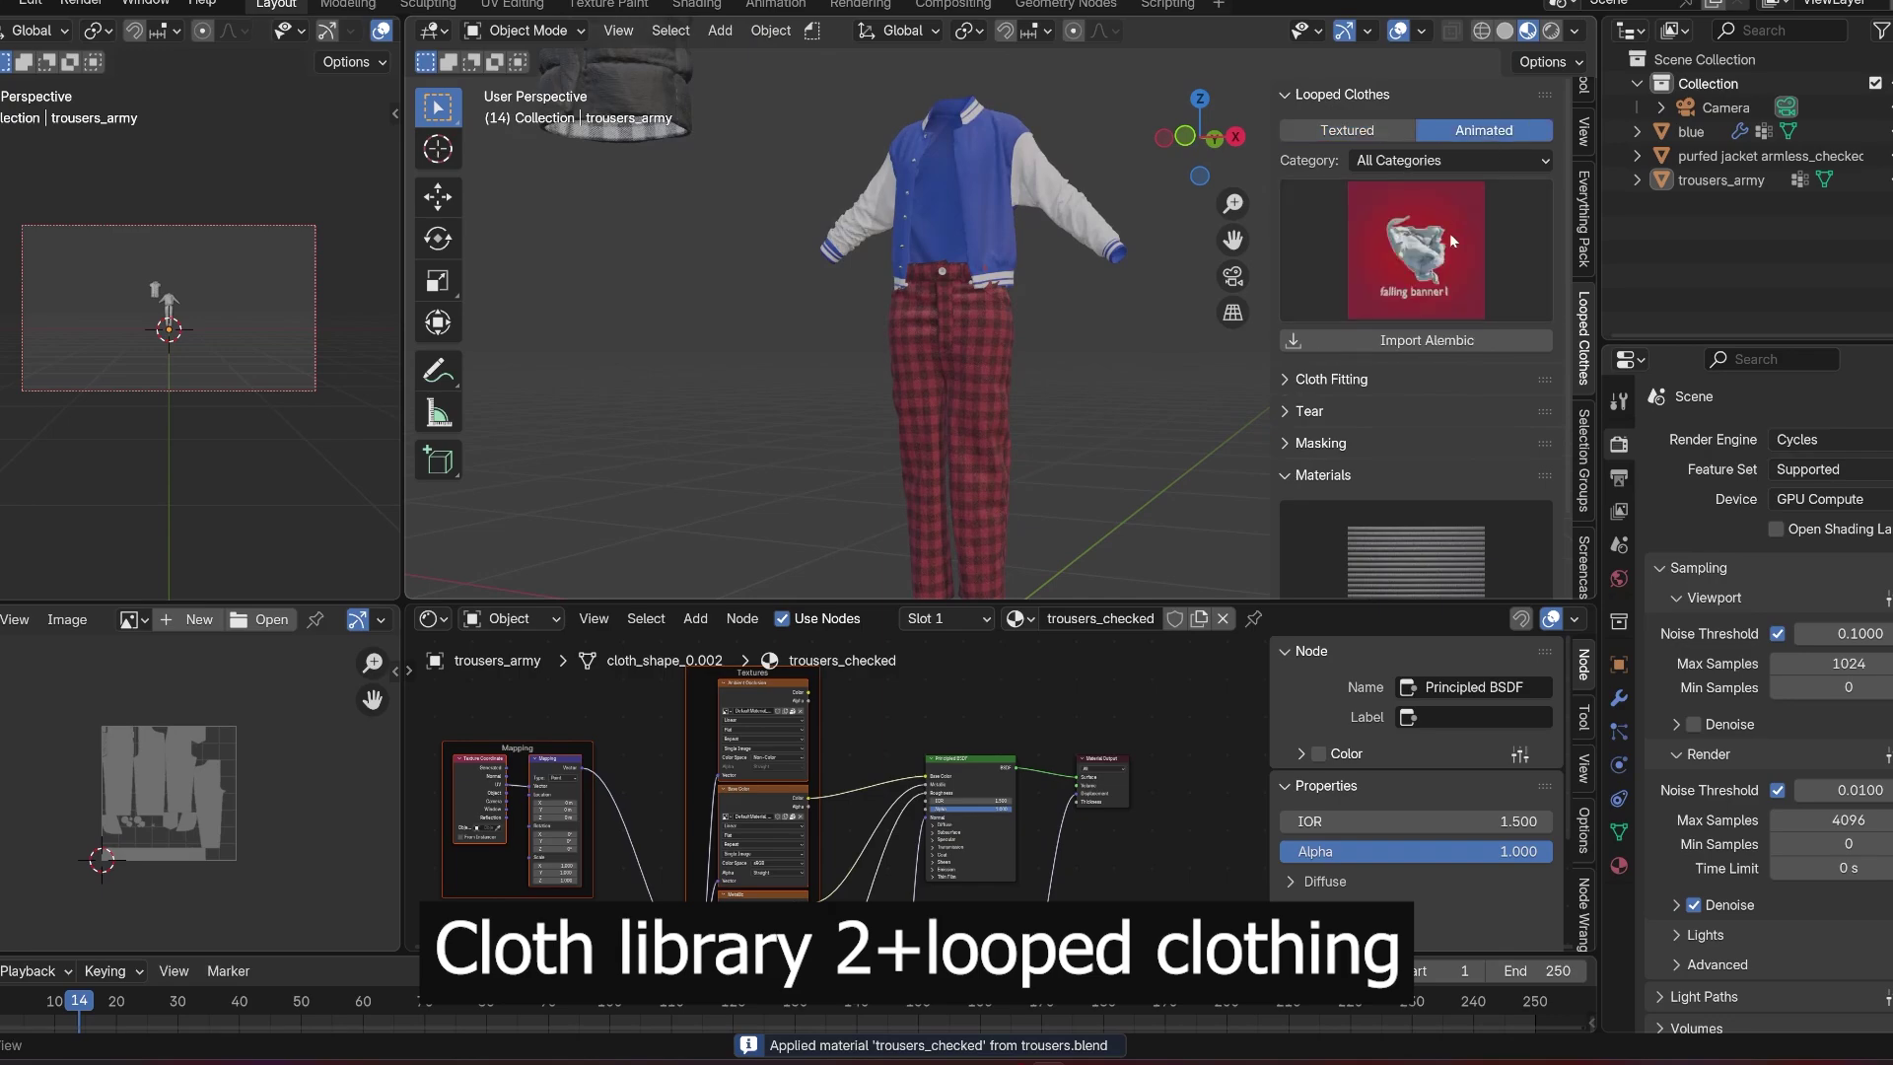
click(1449, 233)
click(753, 531)
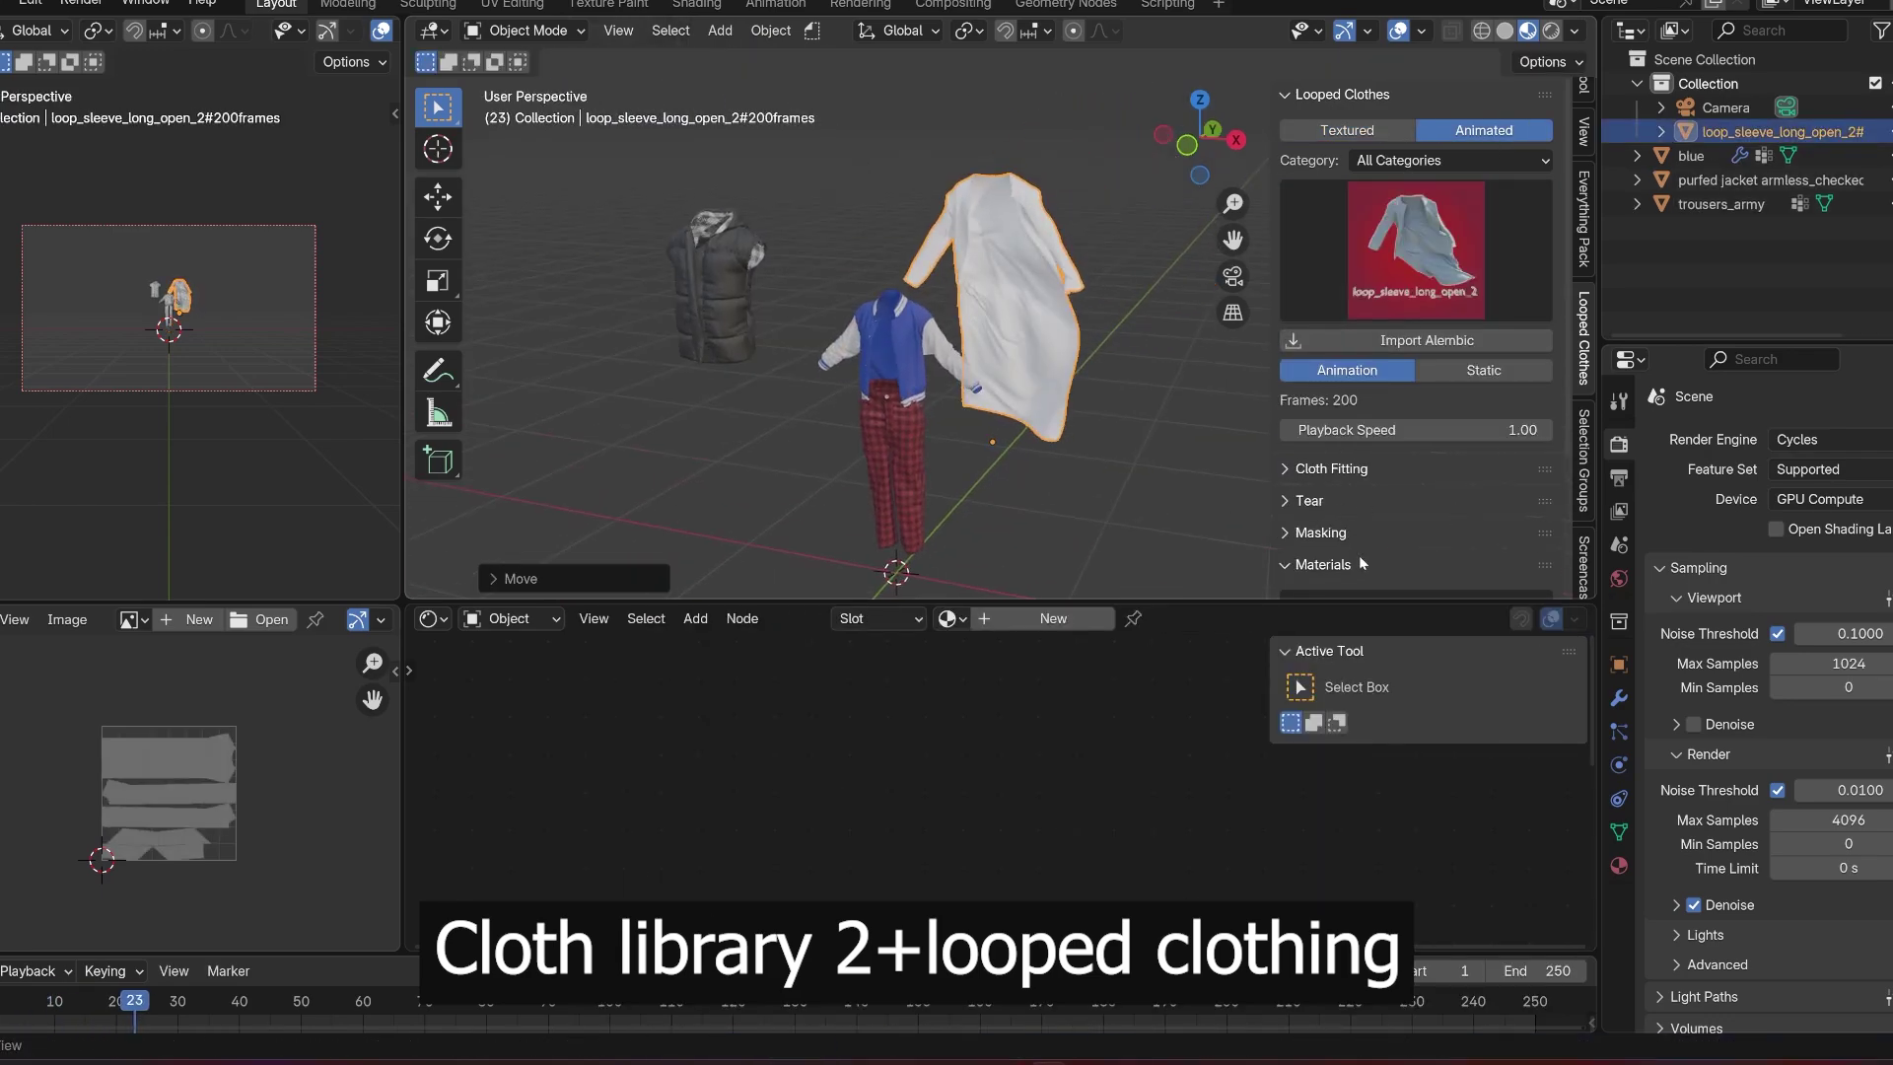
- Add the base fabric material to the coat with roughness 0.602 and brightness 0.888
scroll(1359, 554, down, 4)
click(1420, 574)
scroll(1068, 383, up, 4)
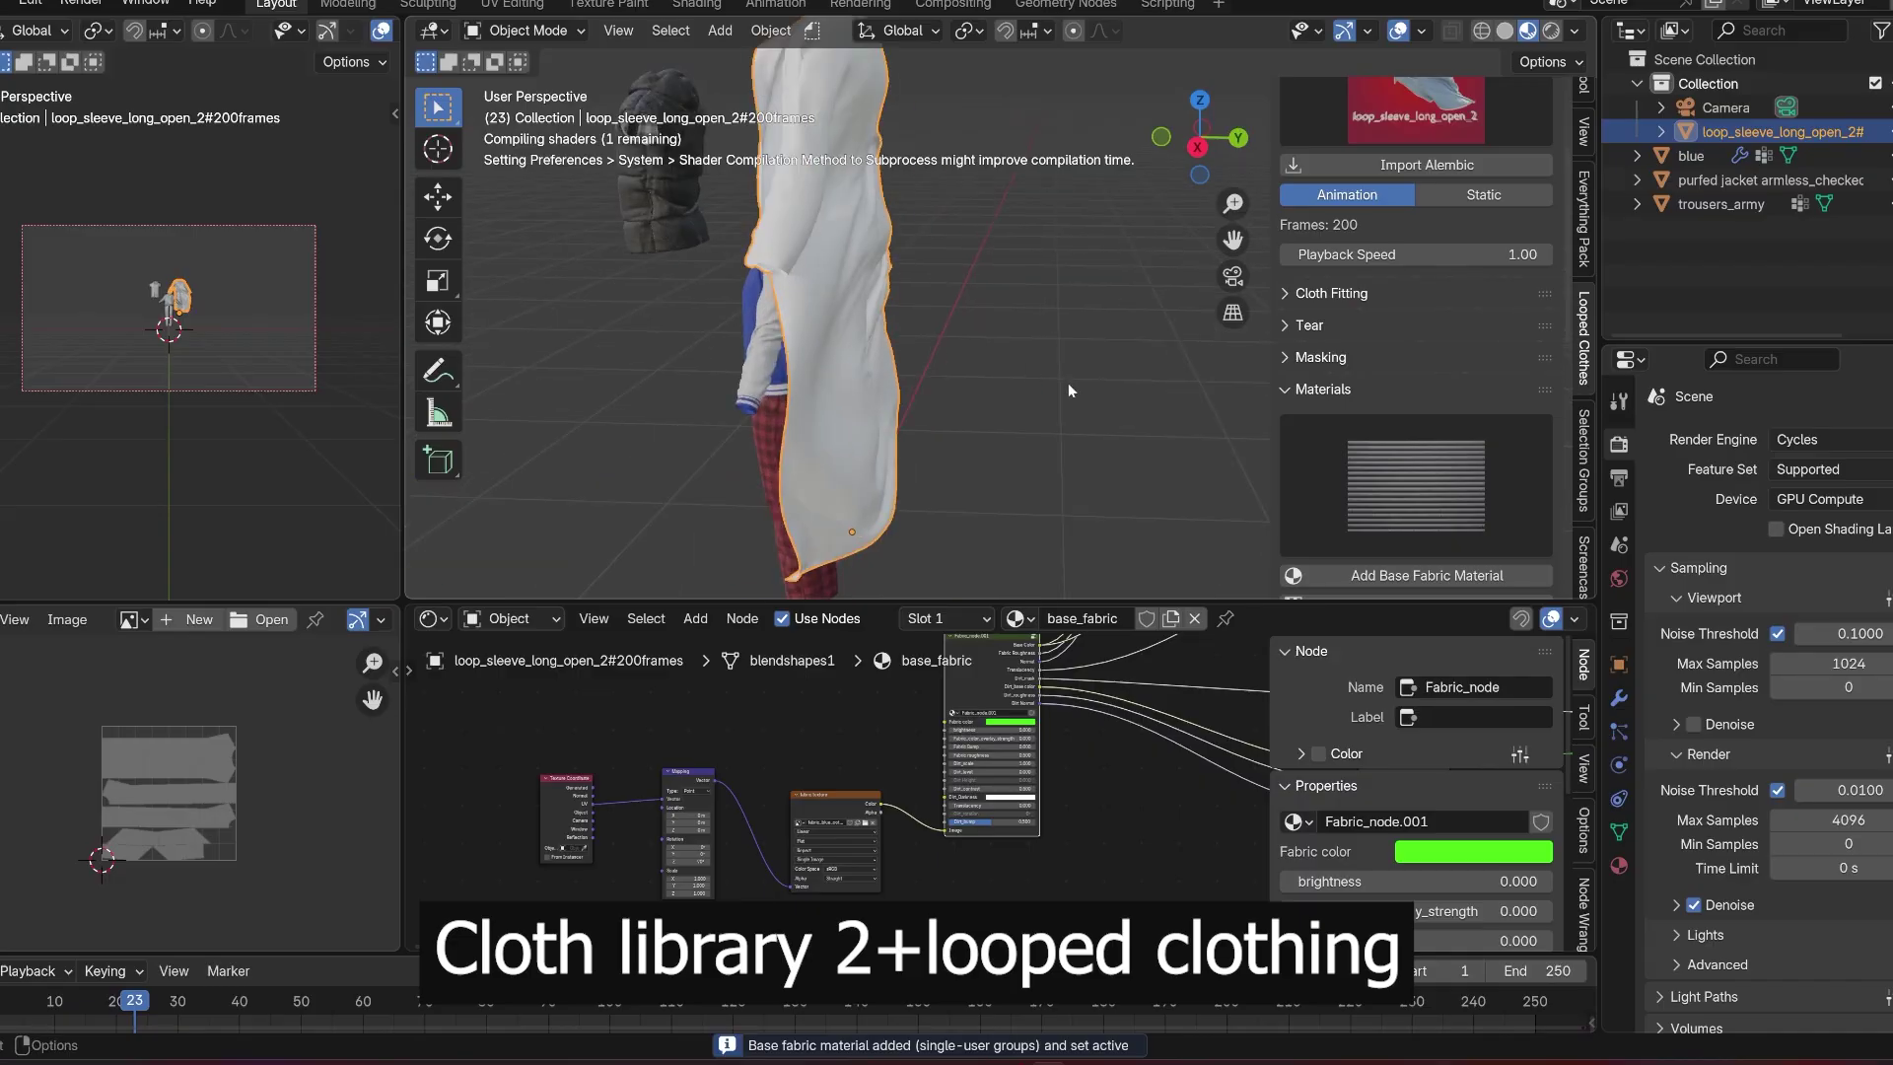
scroll(1420, 456, down, 8)
scroll(1420, 457, down, 3)
drag(1420, 457, 1445, 457)
drag(1363, 392, 1514, 392)
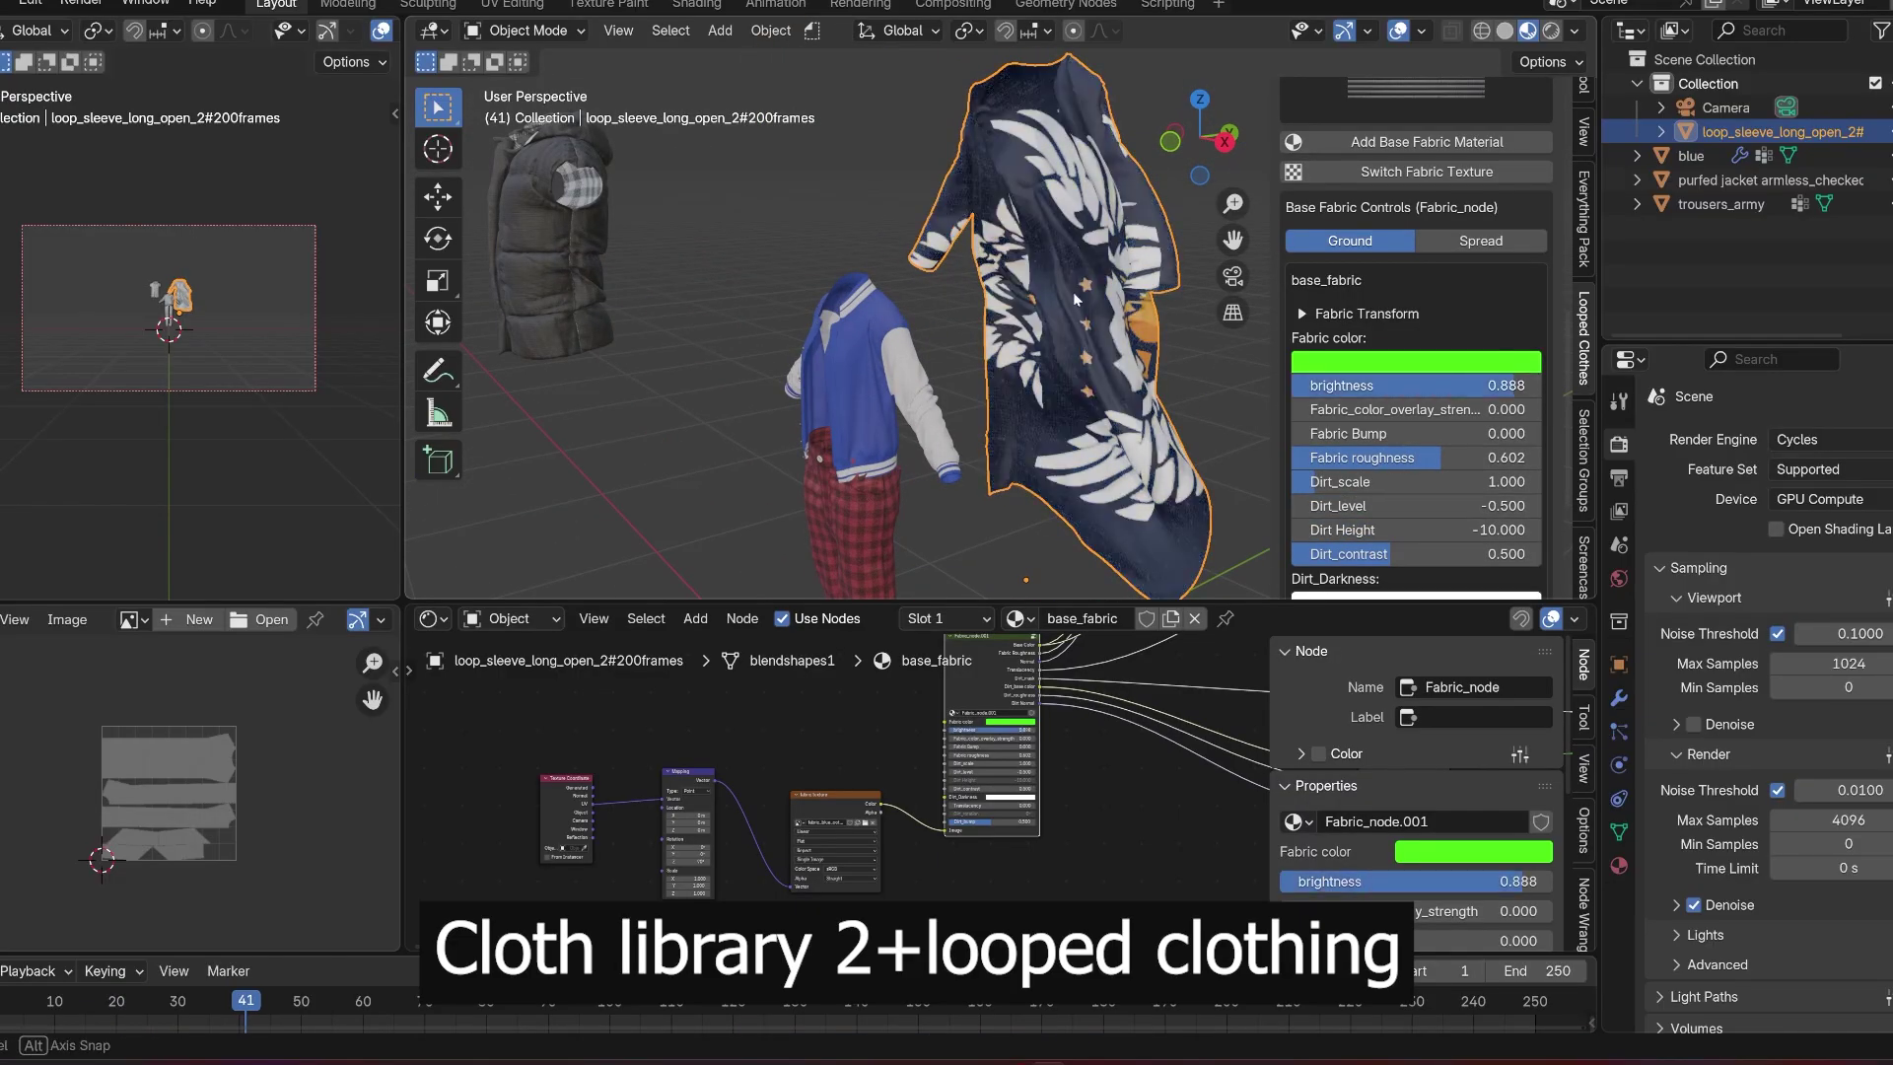
scroll(1417, 295, up, 10)
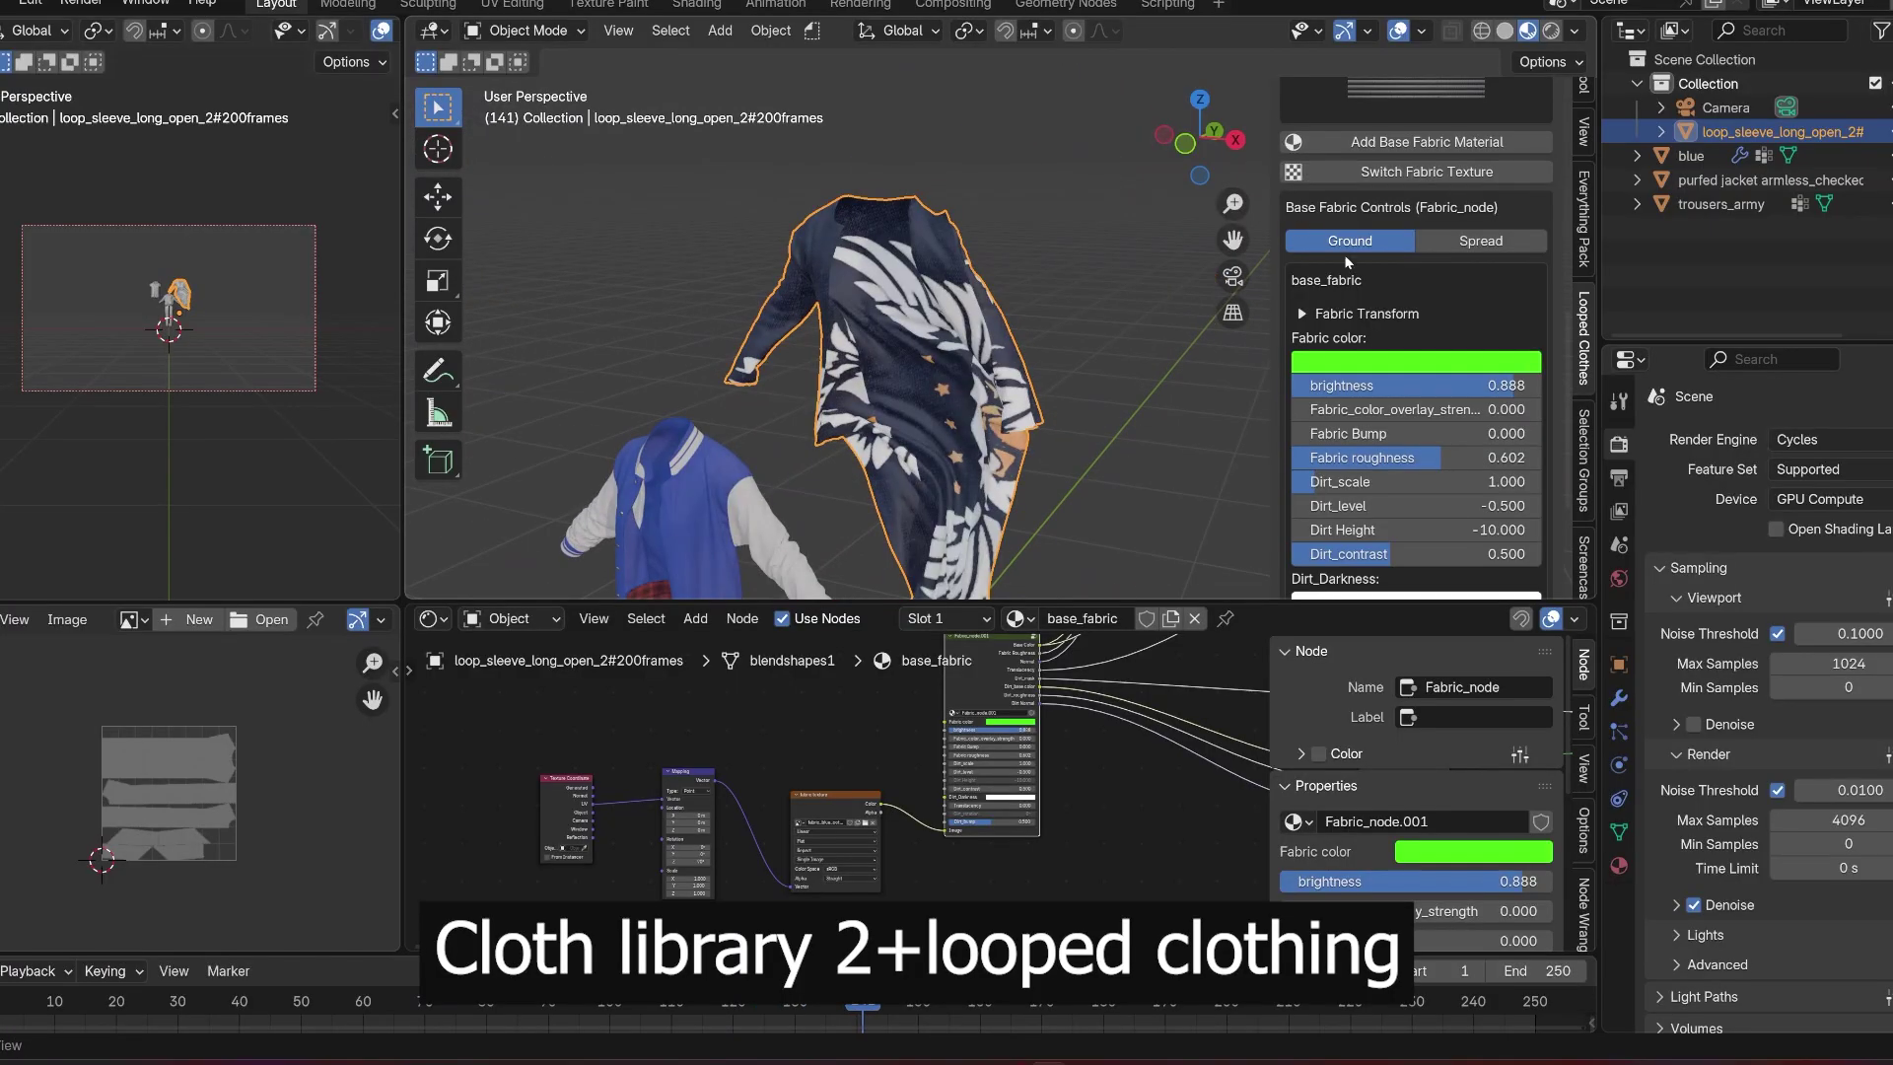
- Import the animated buttoned male shirt from the Animated clothes grid as Alembic
click(1418, 220)
click(1365, 789)
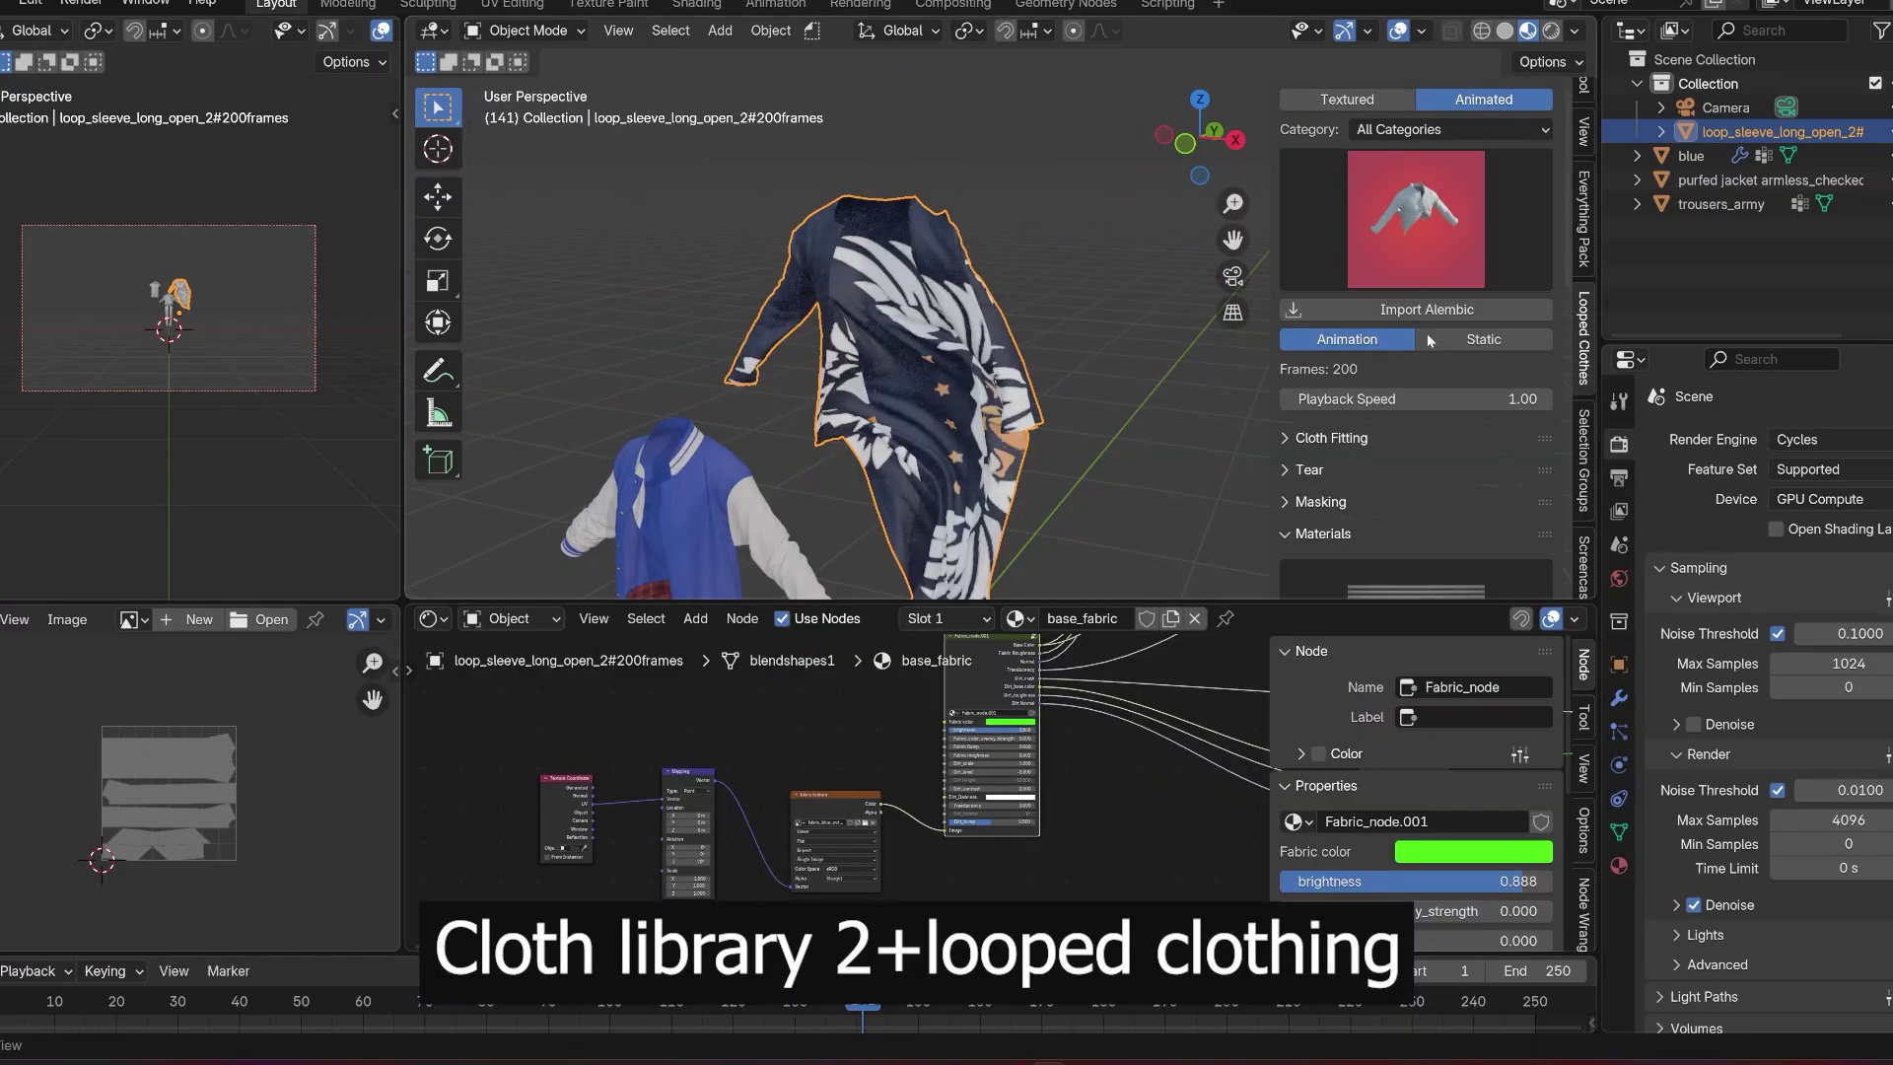
click(1427, 309)
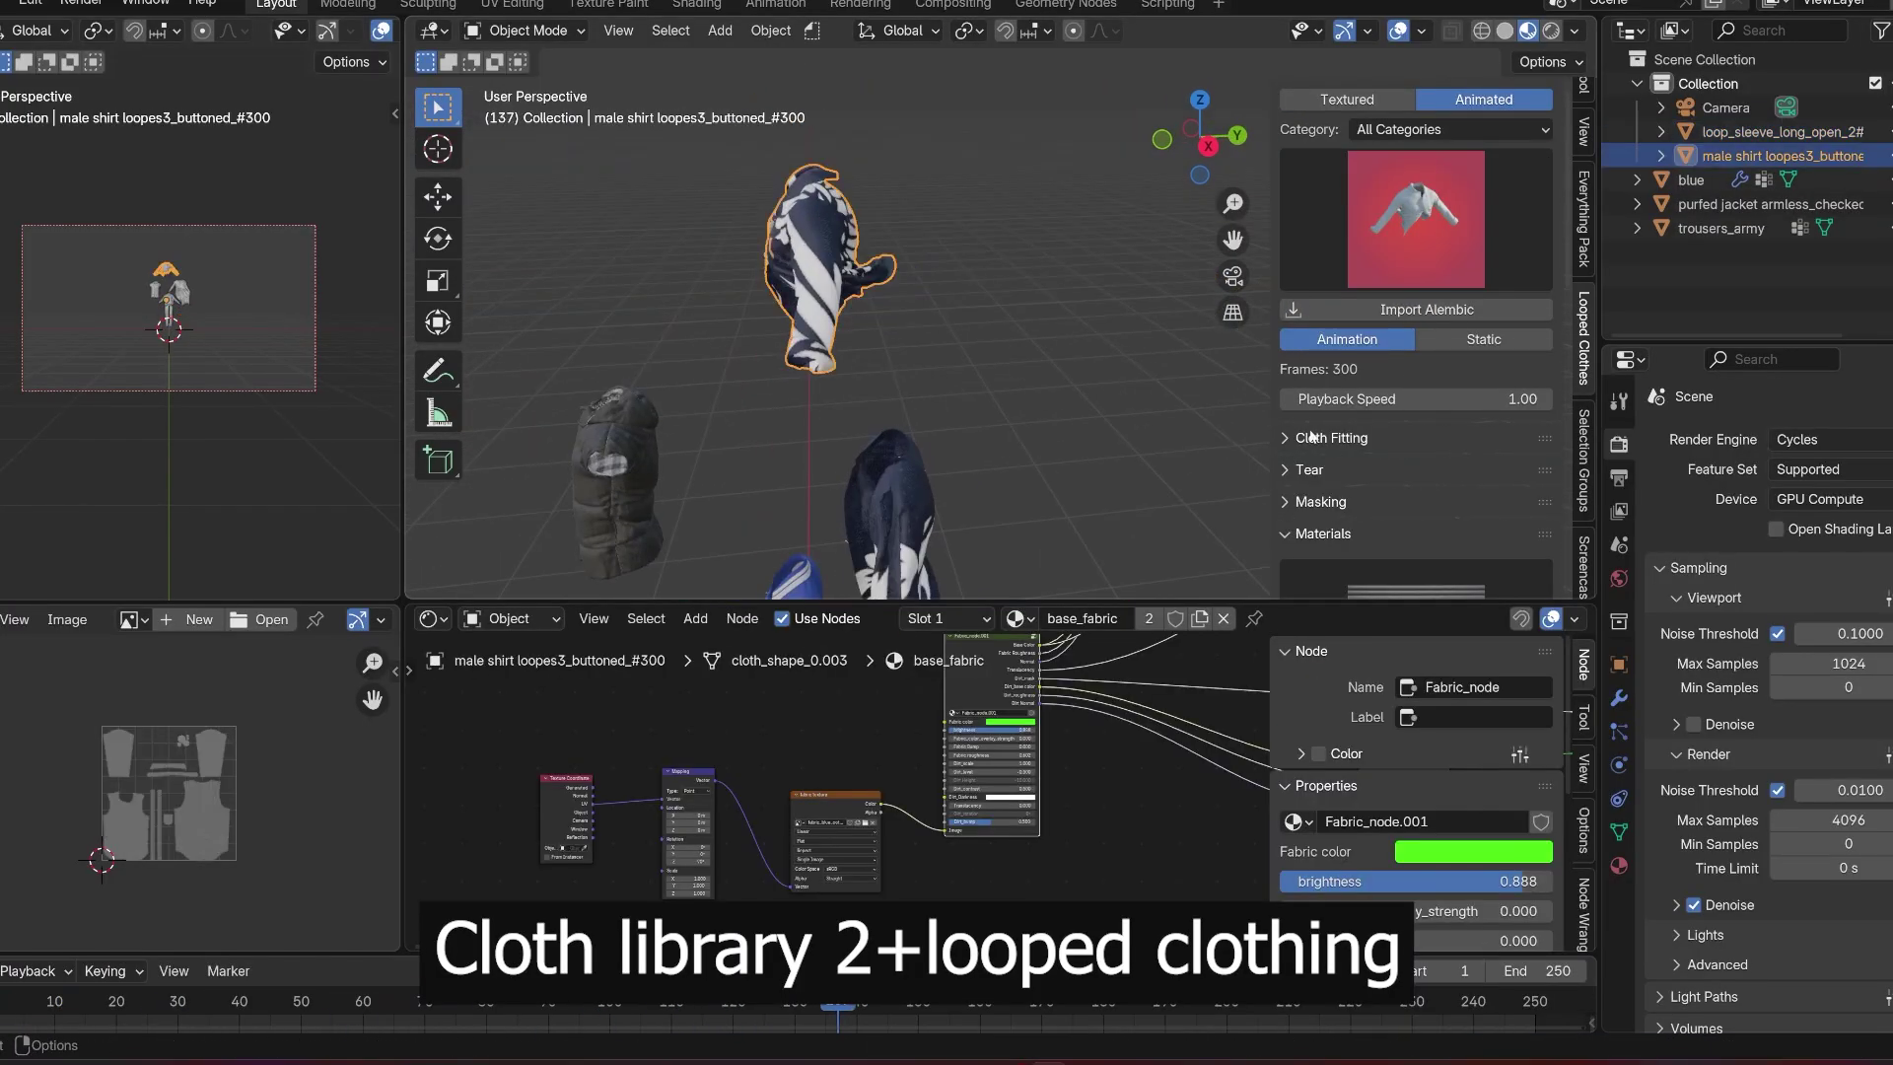
scroll(1442, 485, down, 10)
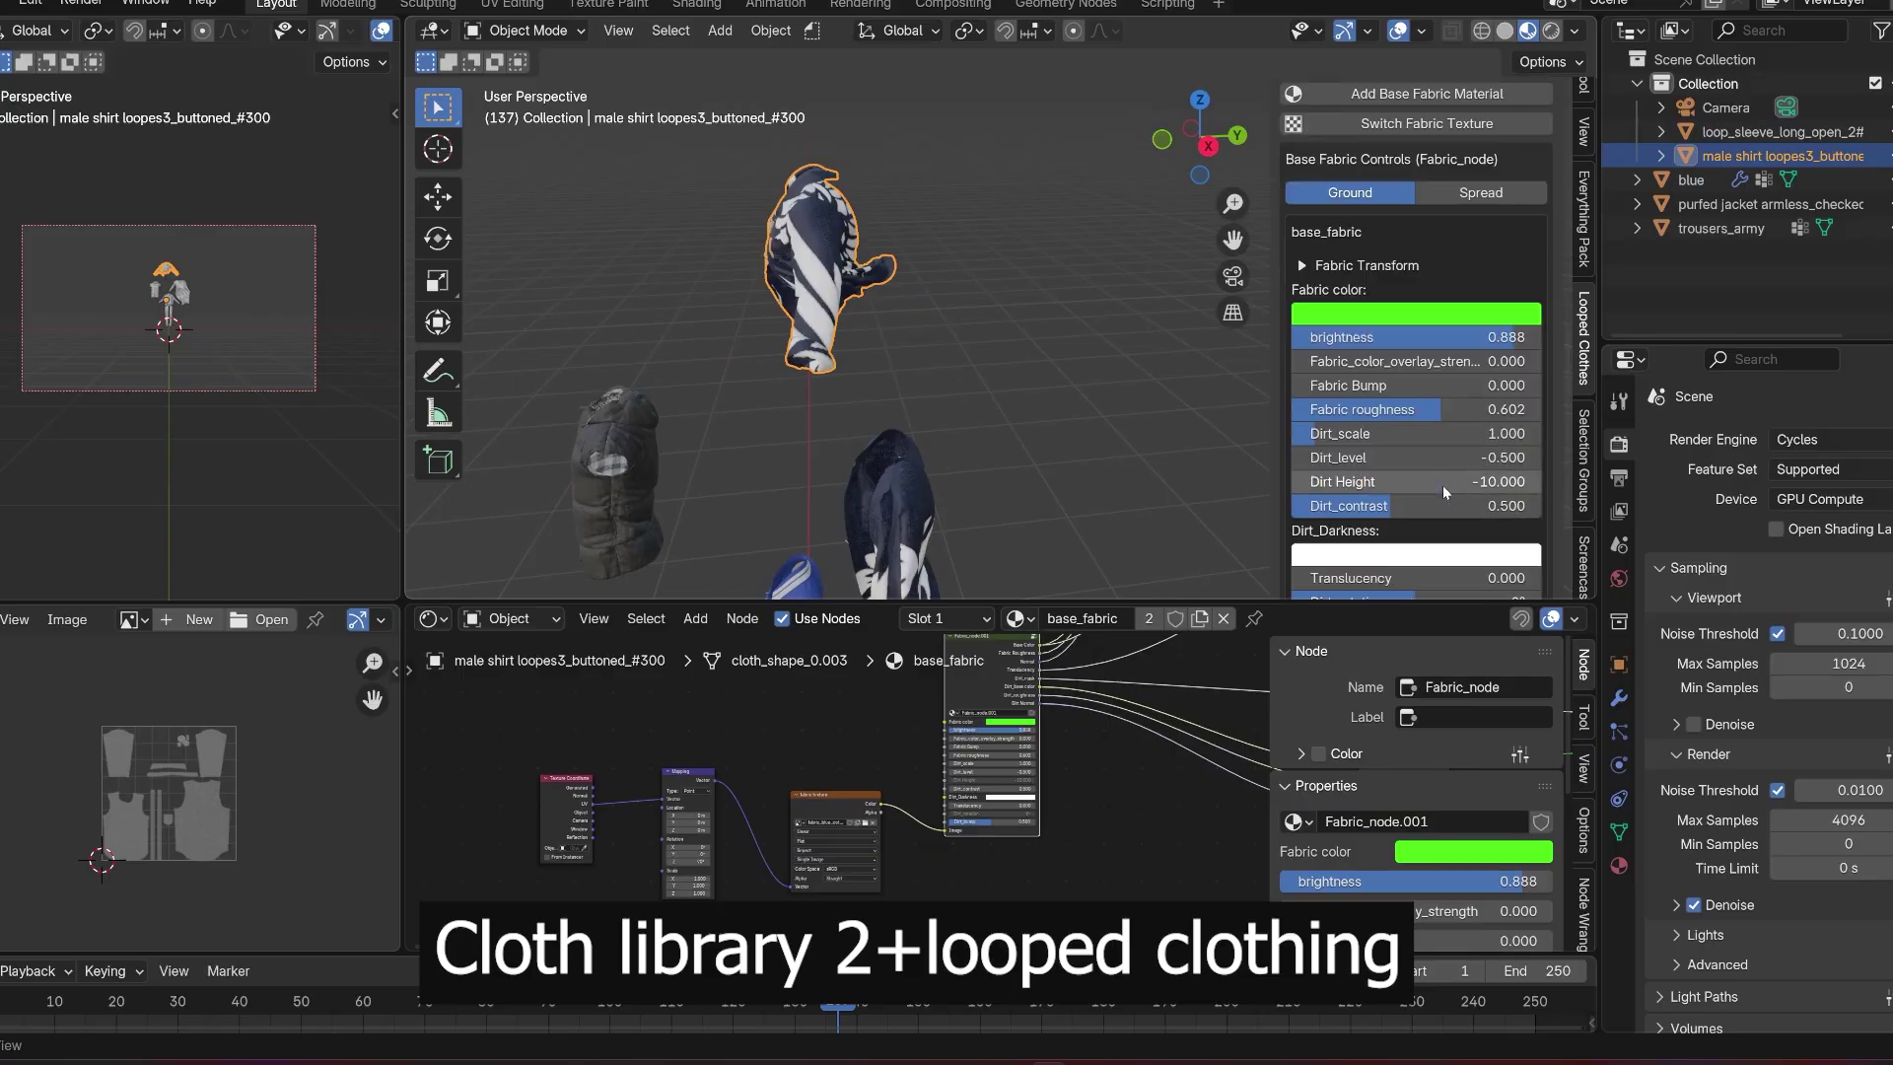
scroll(1445, 311, up, 1)
scroll(1410, 418, down, 4)
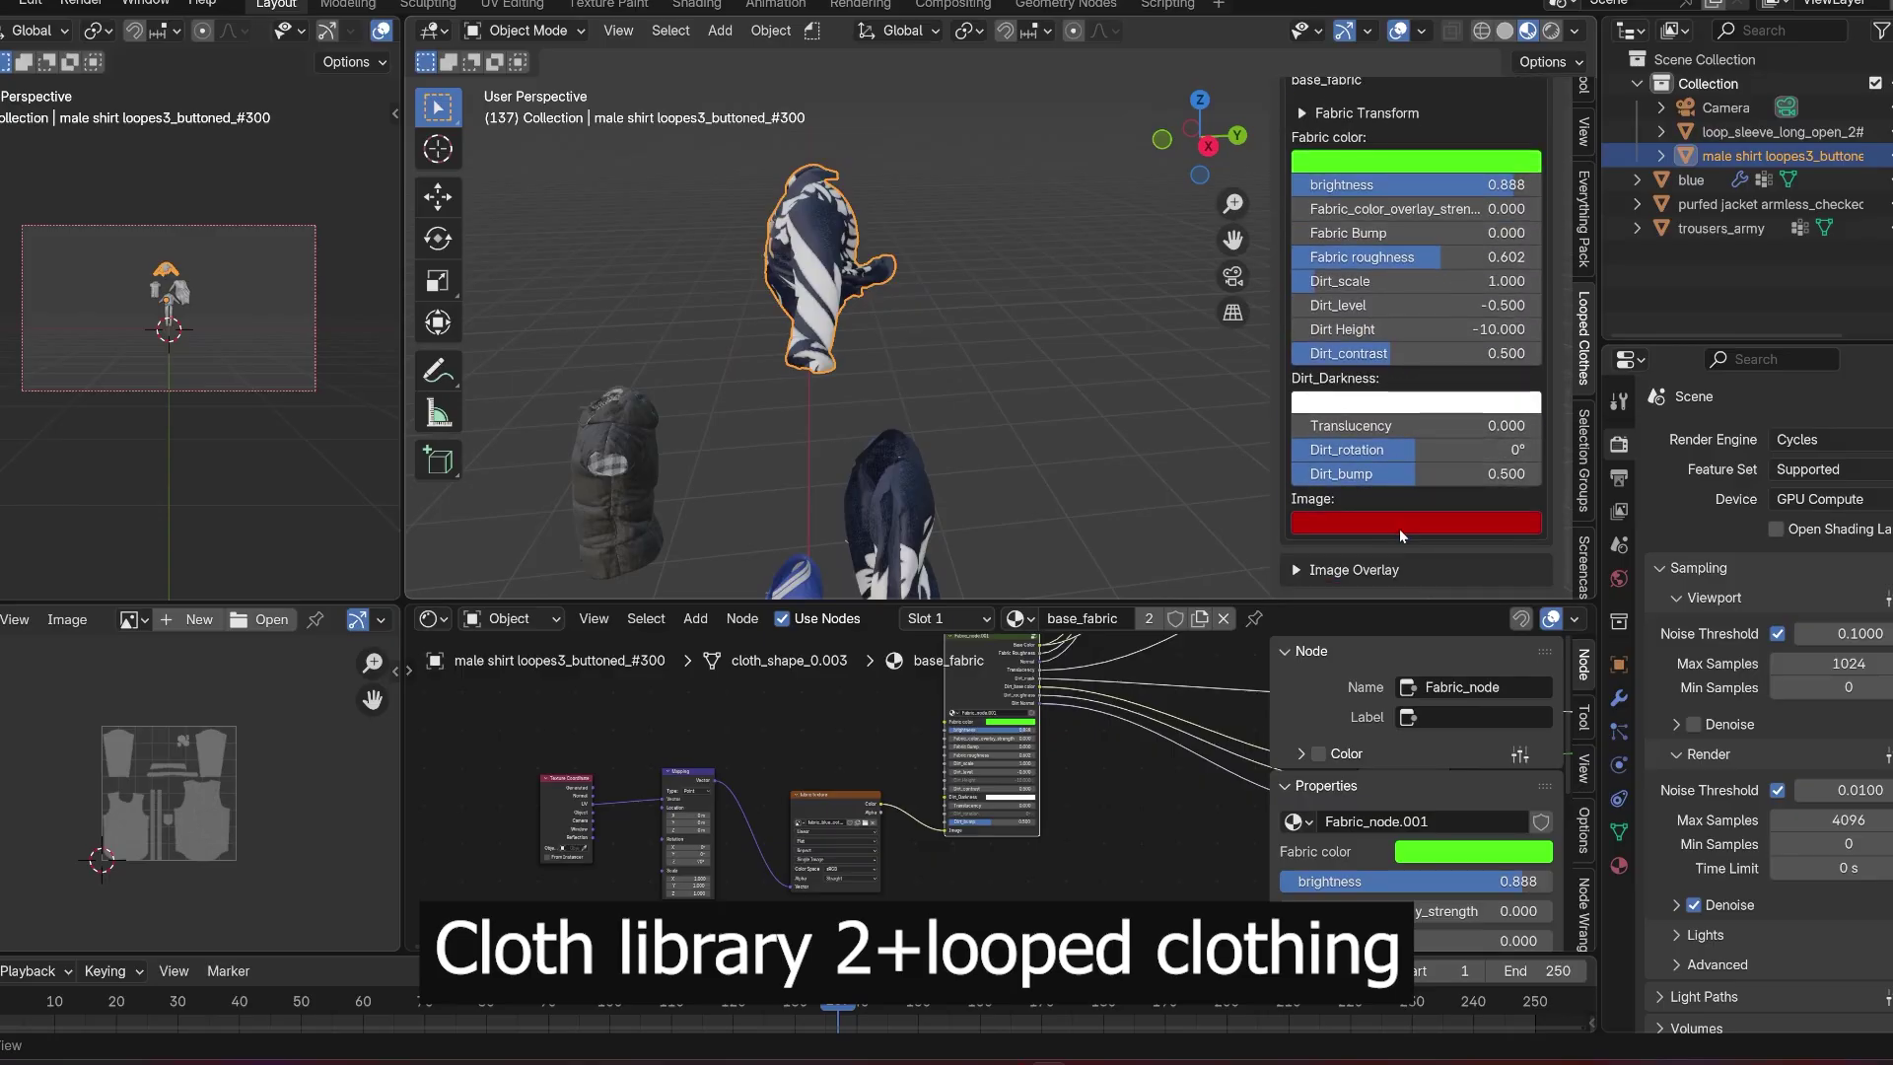
scroll(1449, 519, down, 6)
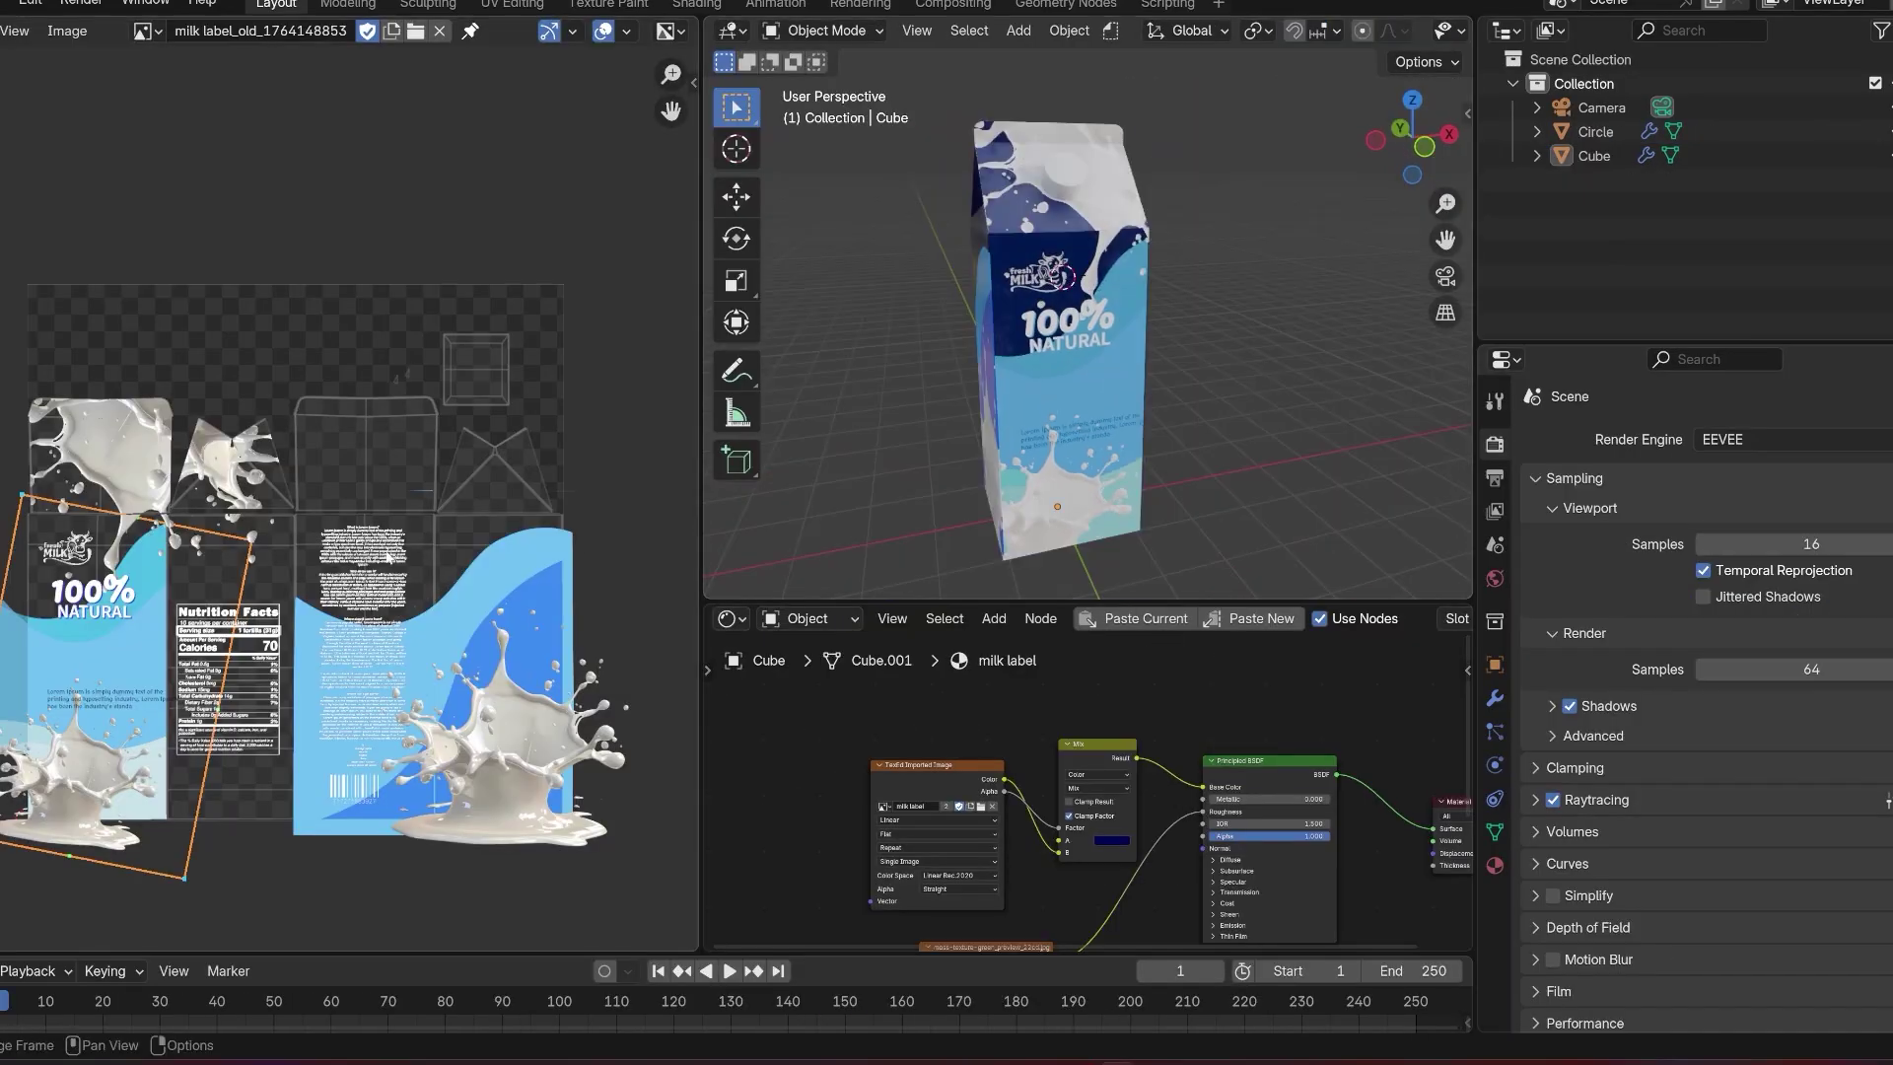
- Show the True Image Editor sidebar, widen the image editor and enlarge the Layers list
key(n)
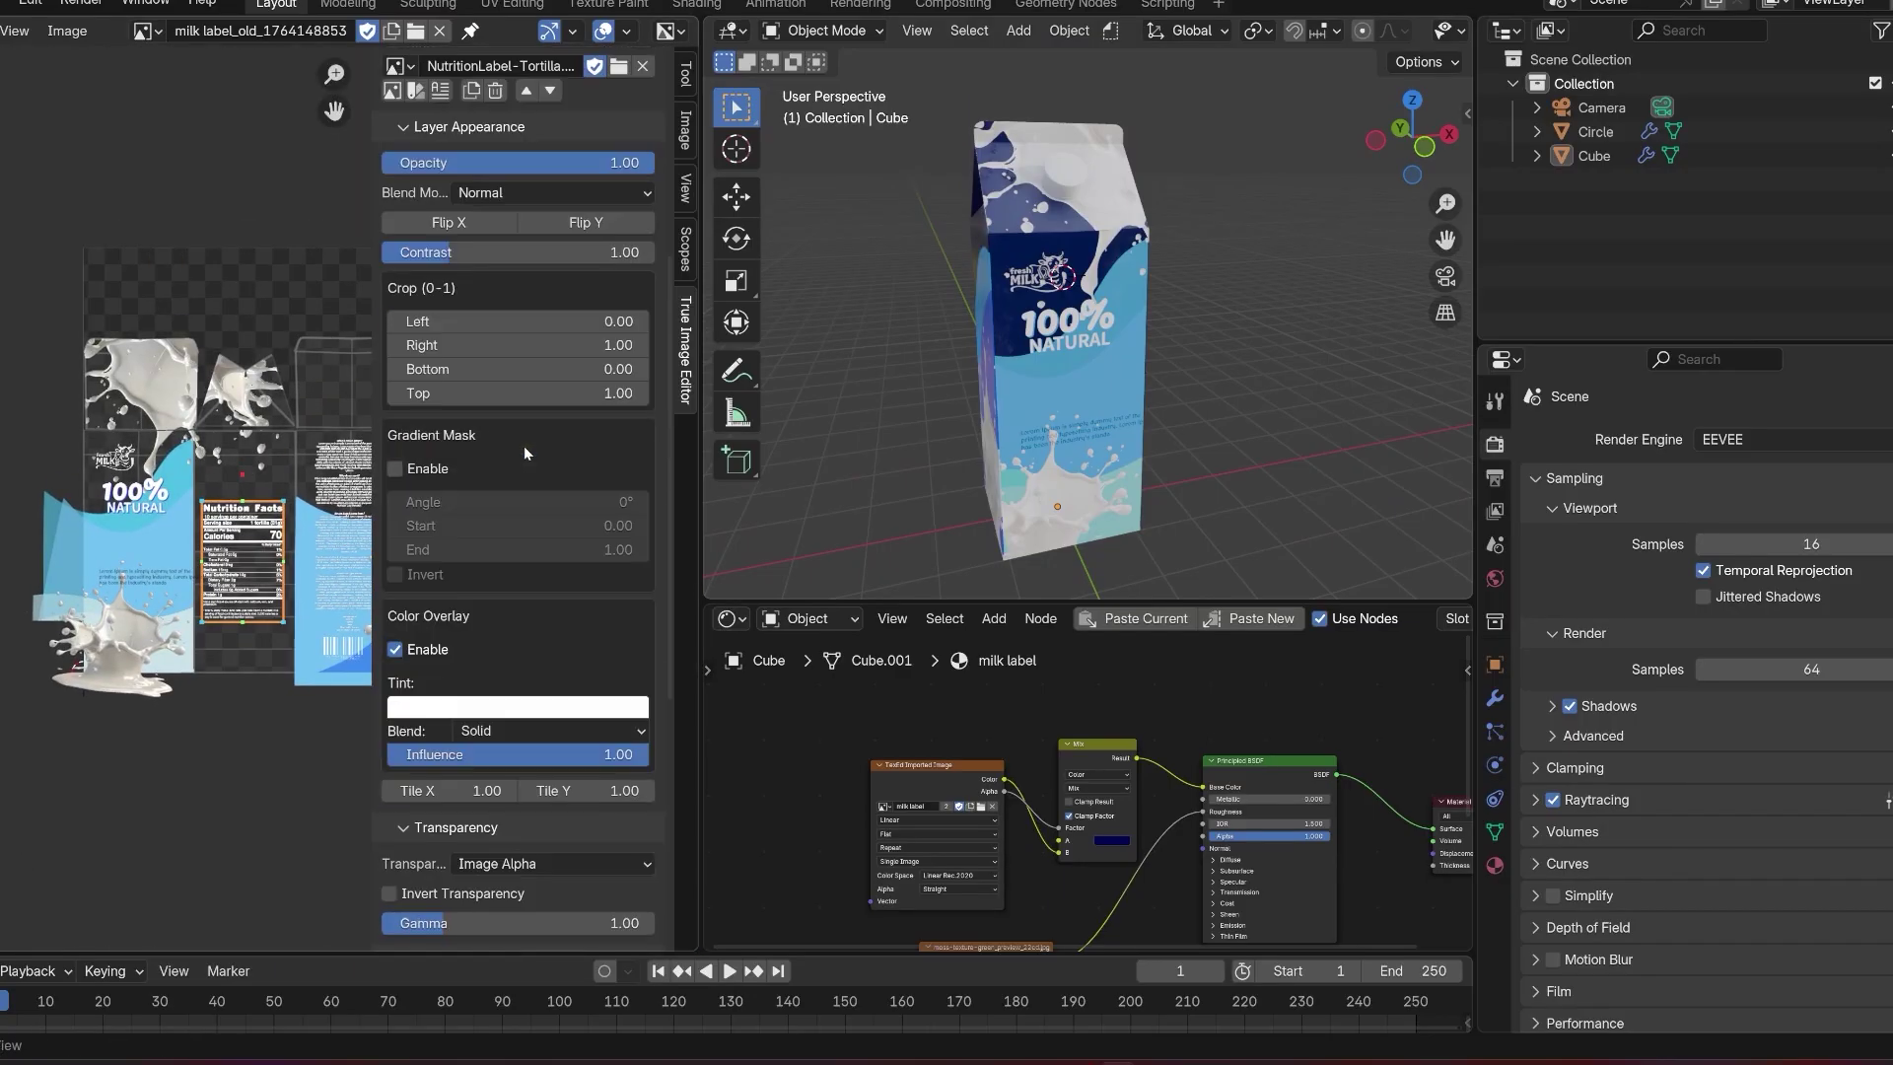
scroll(424, 337, up, 8)
drag(703, 395, 1121, 395)
scroll(894, 400, down, 3)
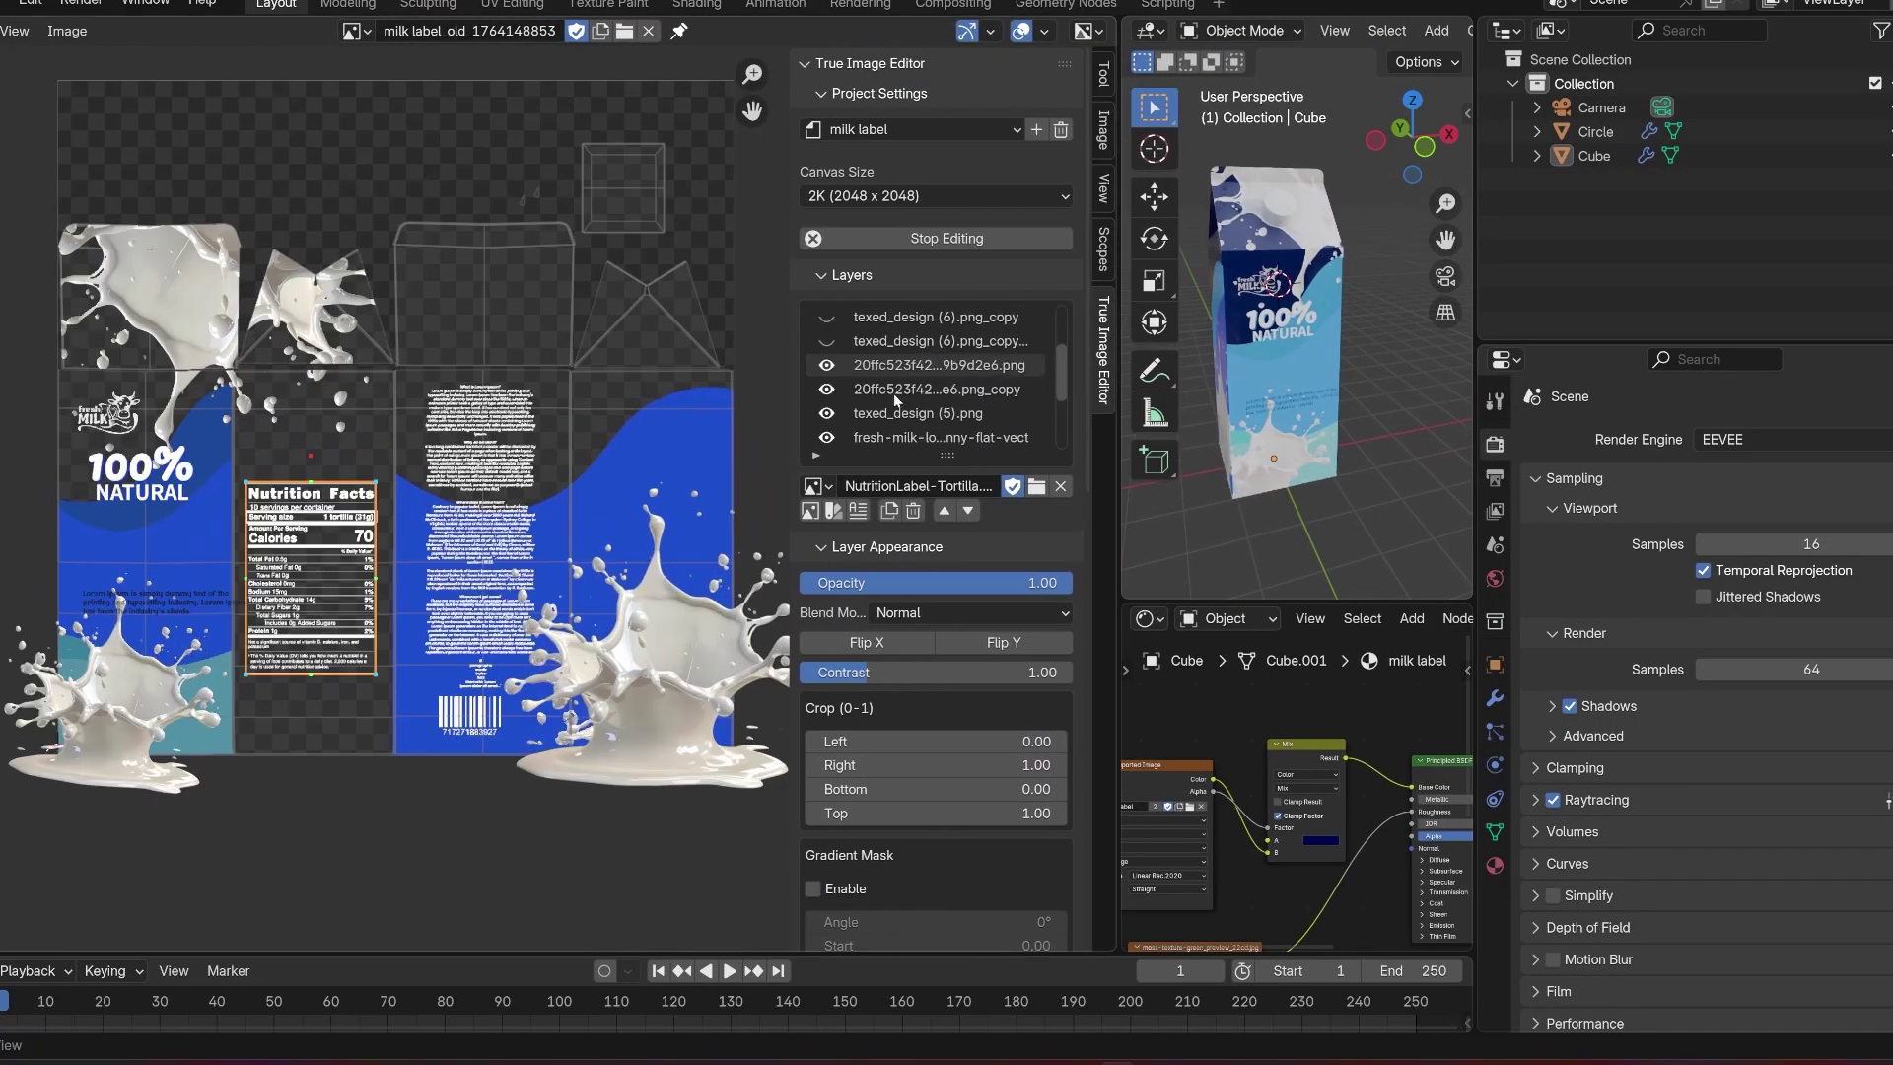
drag(937, 458, 944, 672)
- Make the first five layers and NutritionLabel-Tortilla.png visible, then add the Blender logo image as a layer
drag(831, 328, 828, 443)
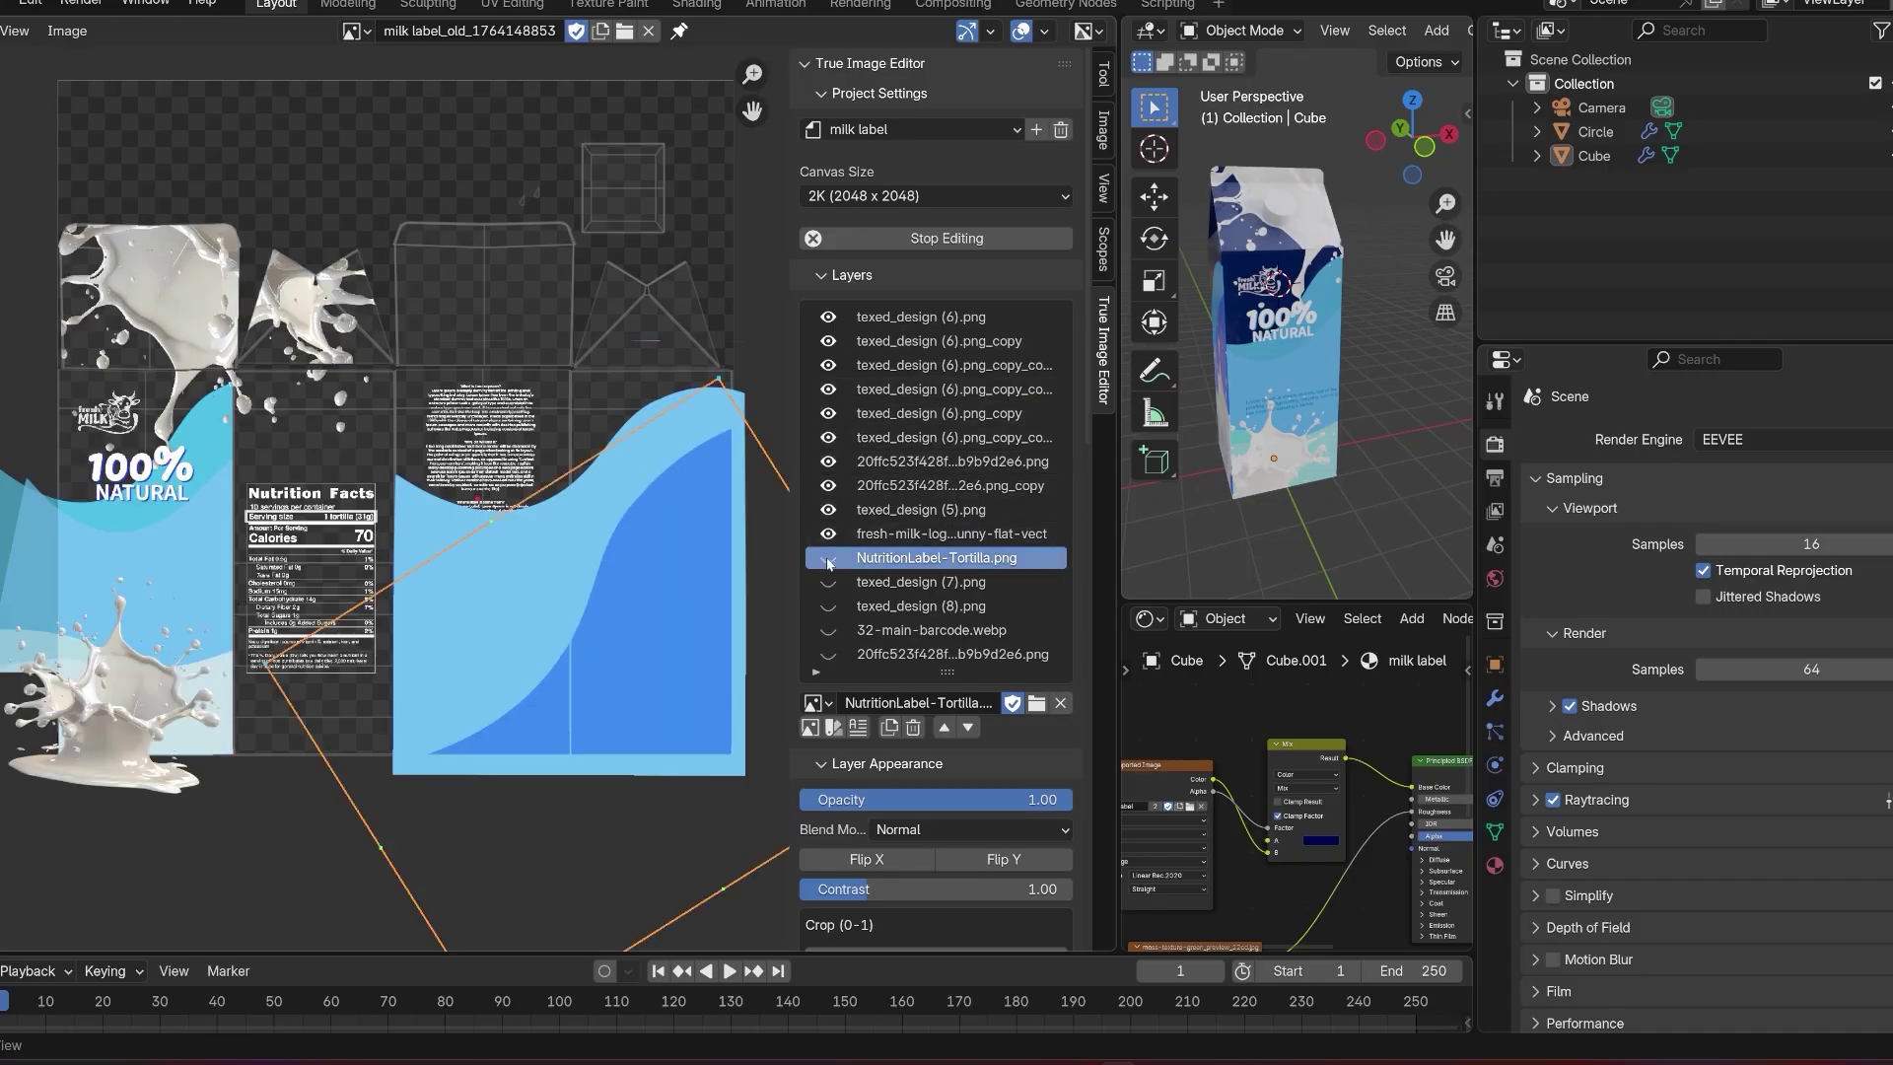
drag(829, 558, 828, 653)
scroll(828, 654, down, 5)
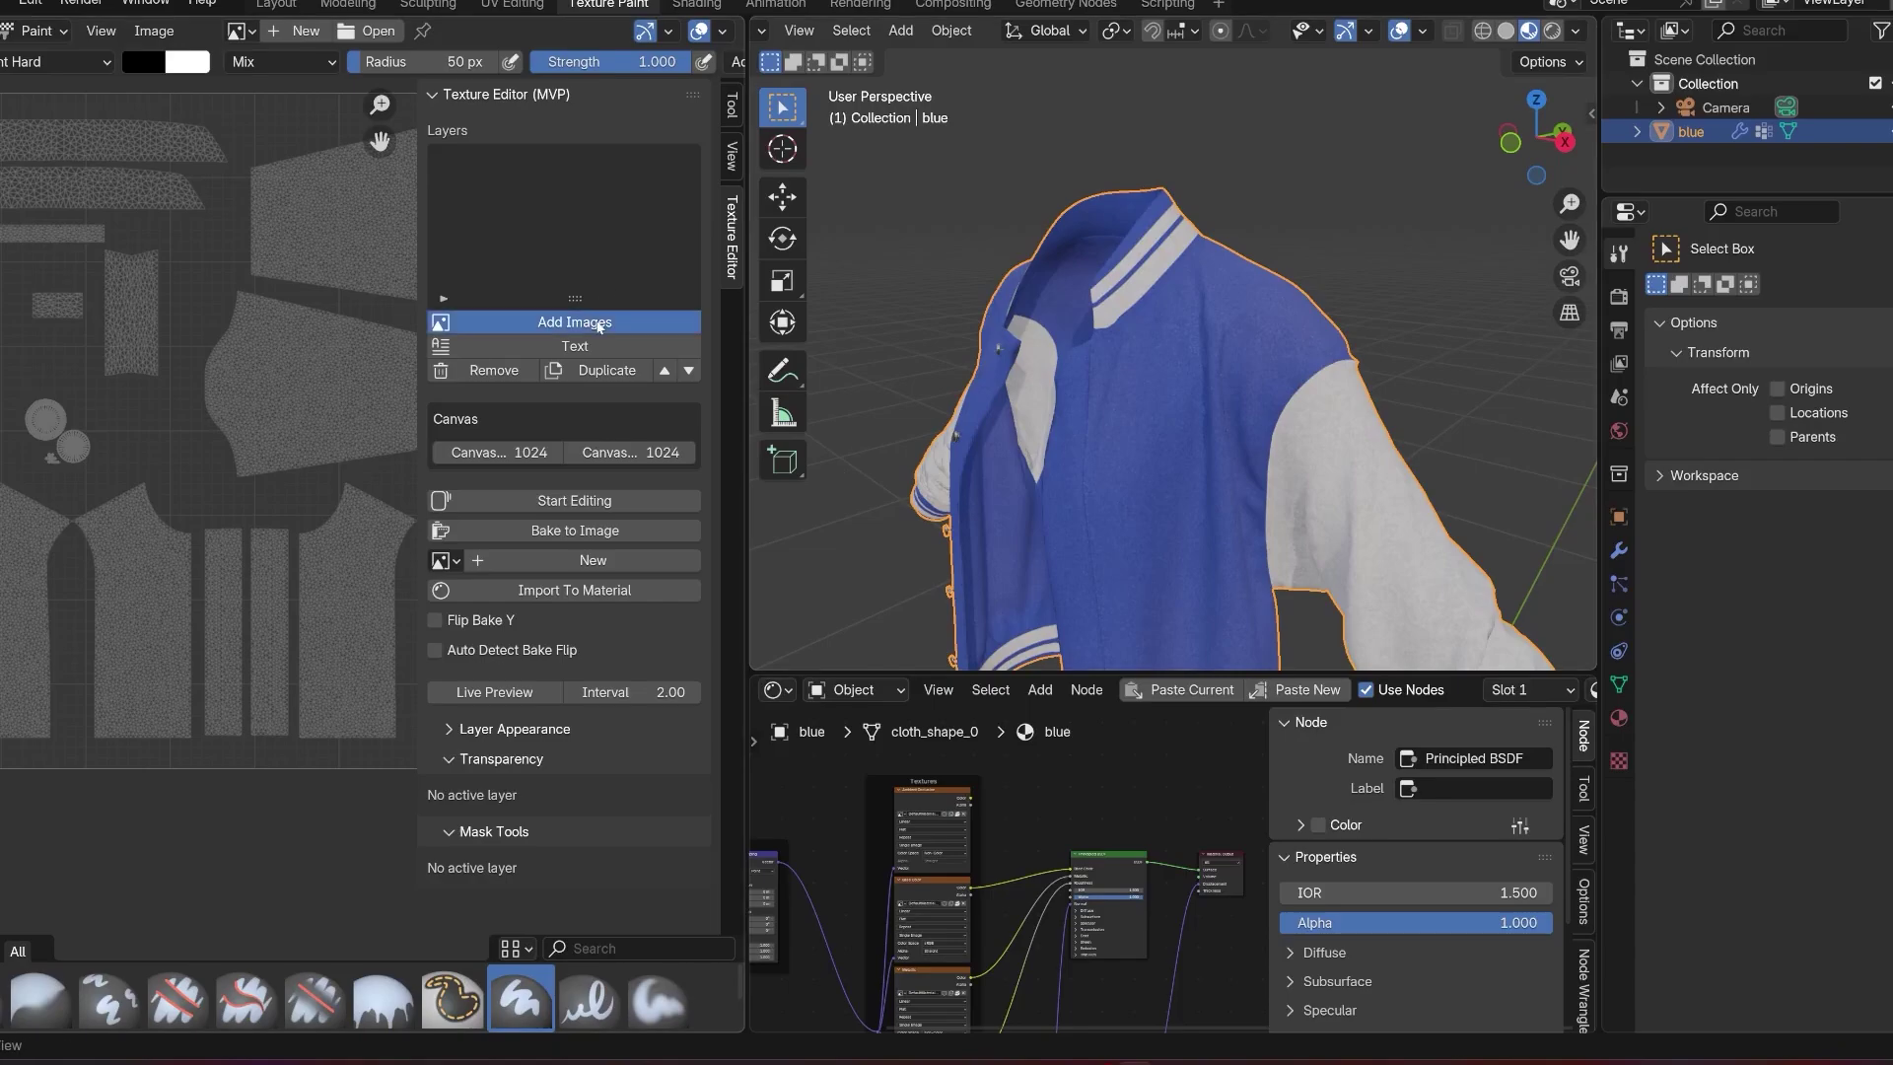
click(598, 324)
click(1111, 443)
- Add the Blender logo as a layer, apply it to the jacket material, and place it on the chest
click(1428, 710)
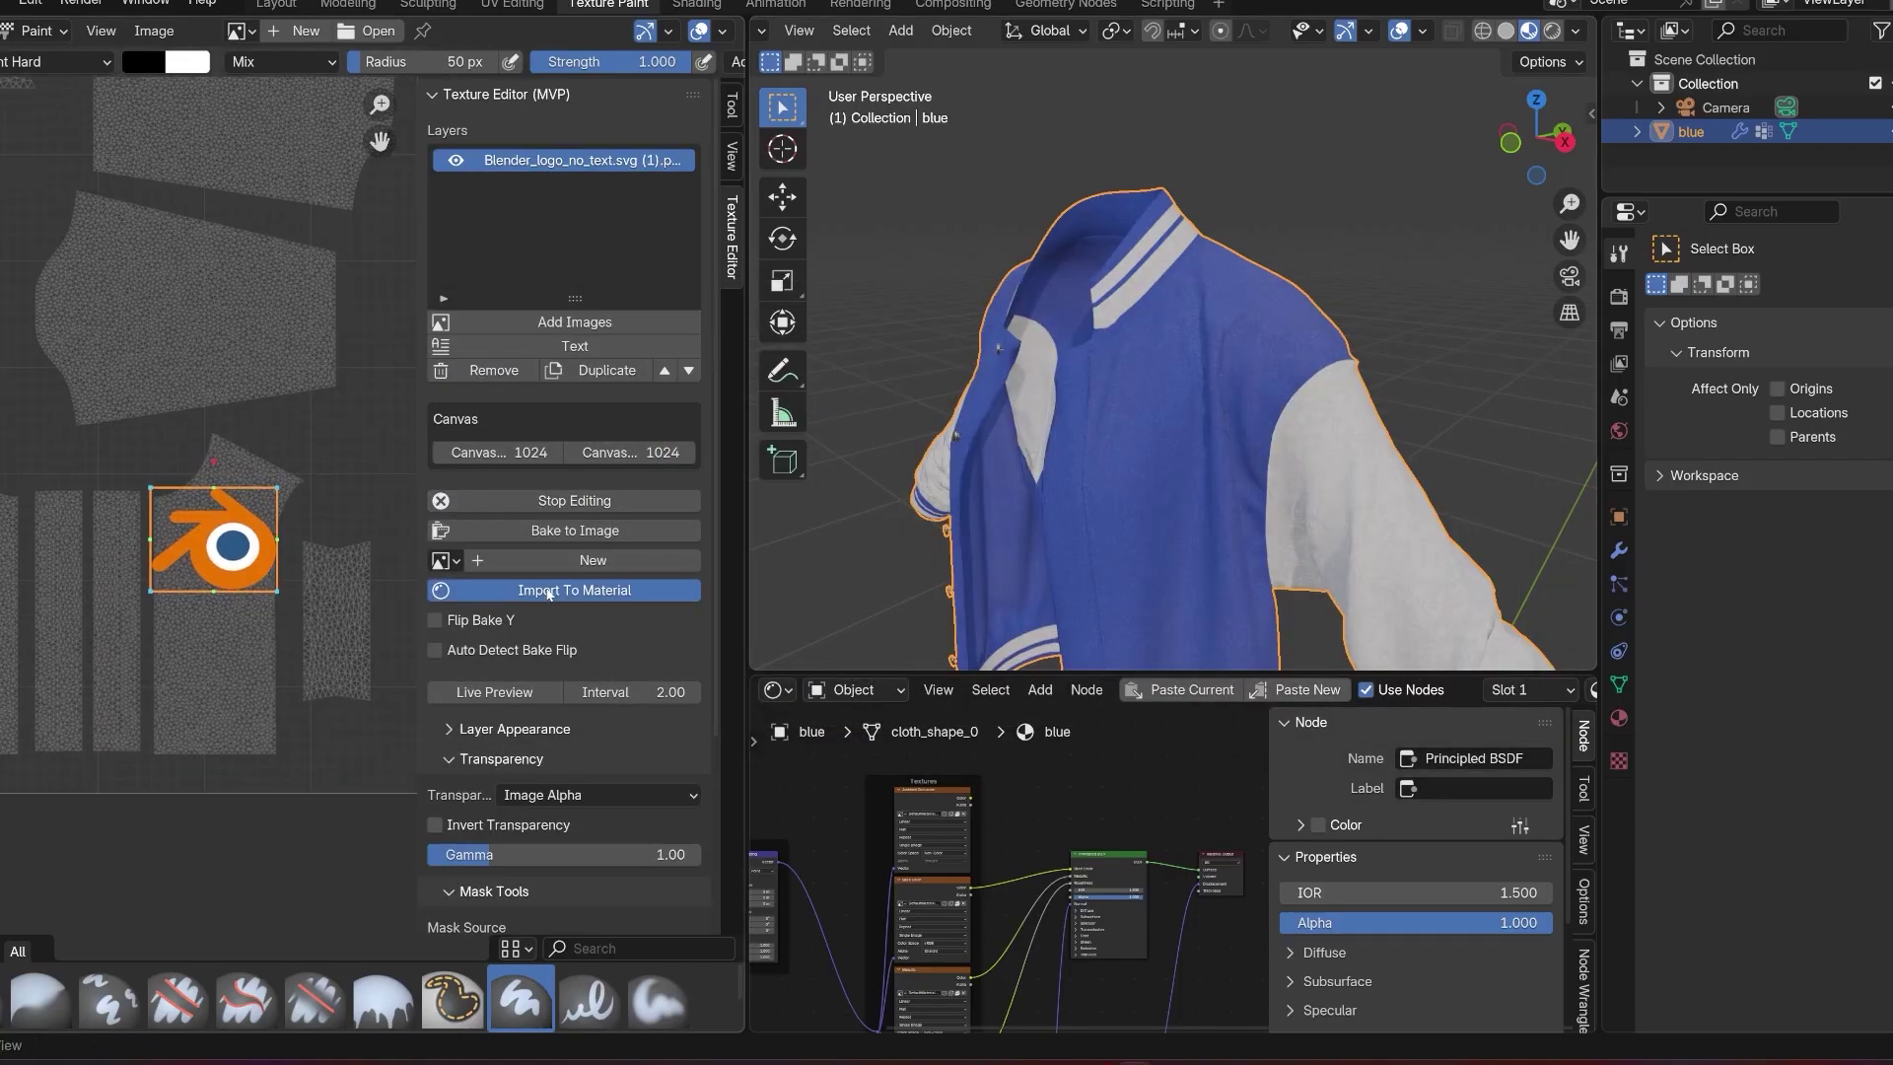
click(548, 590)
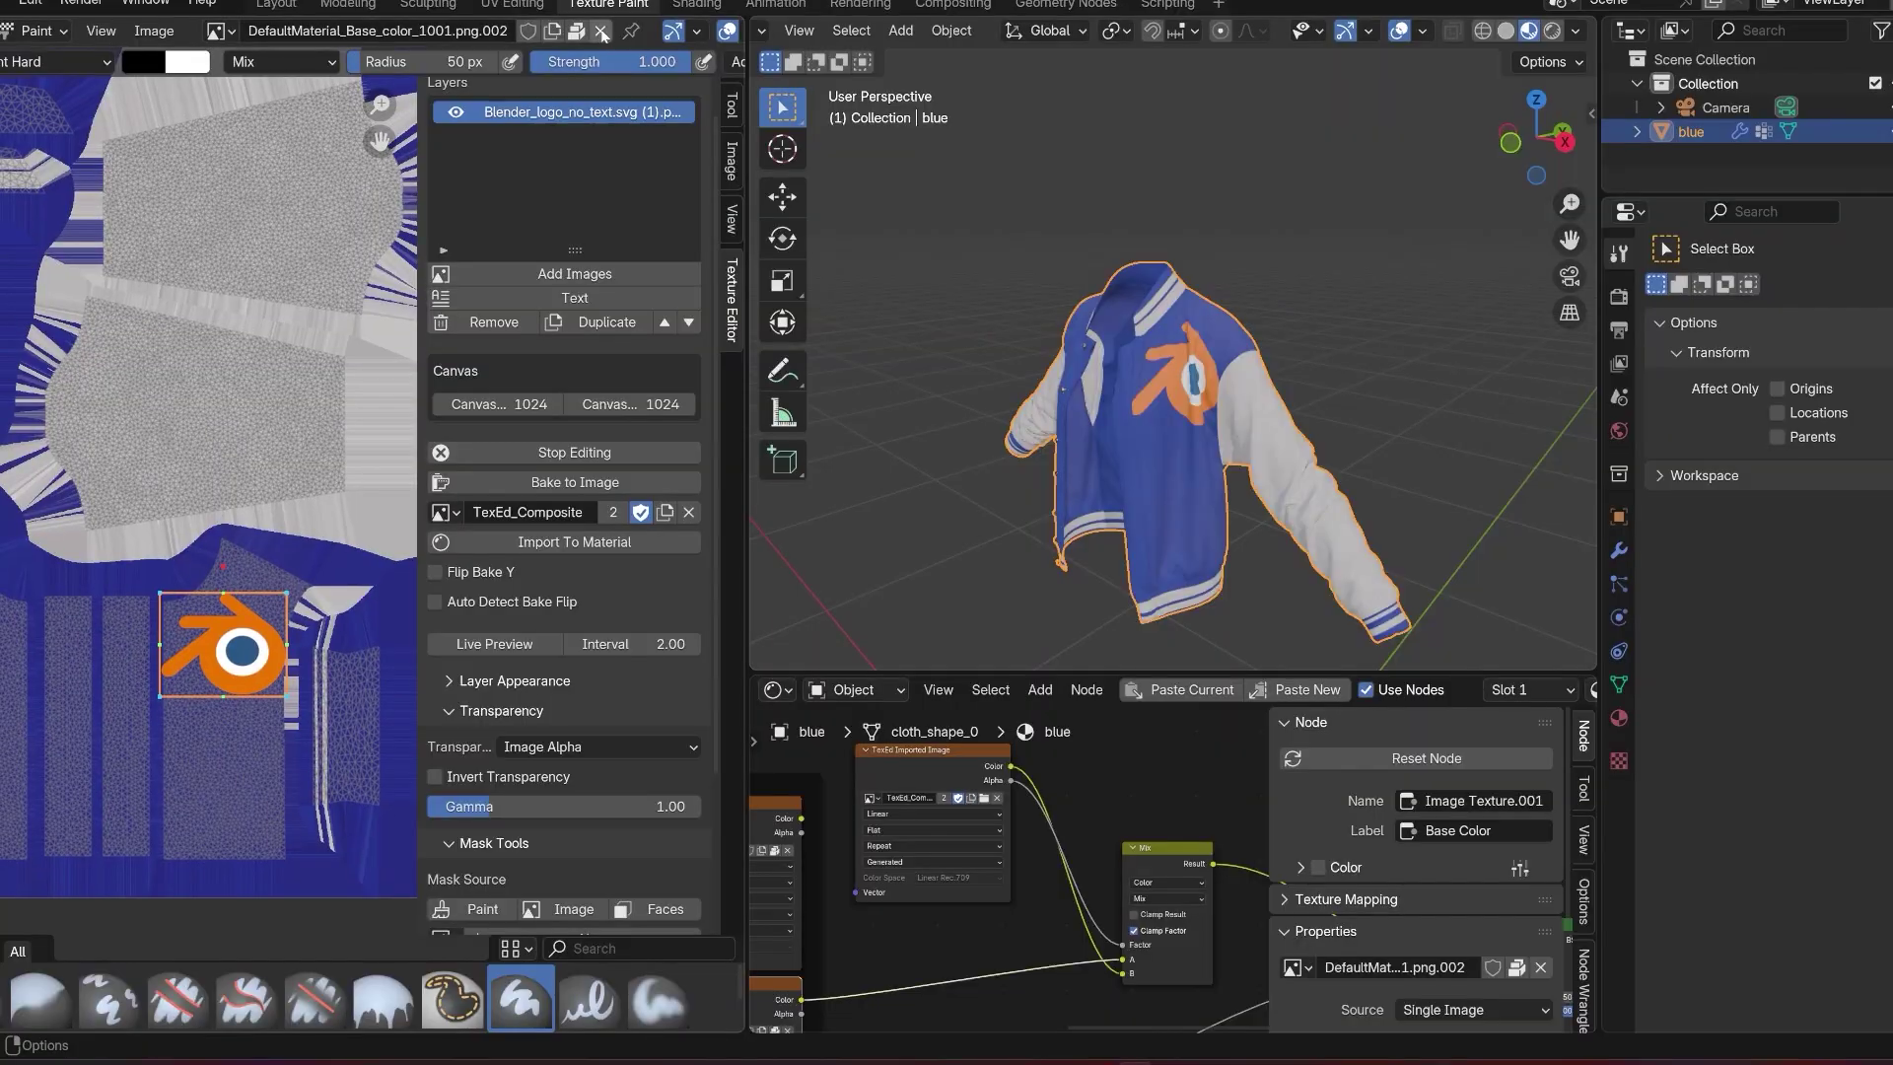
click(601, 35)
scroll(528, 616, down, 1)
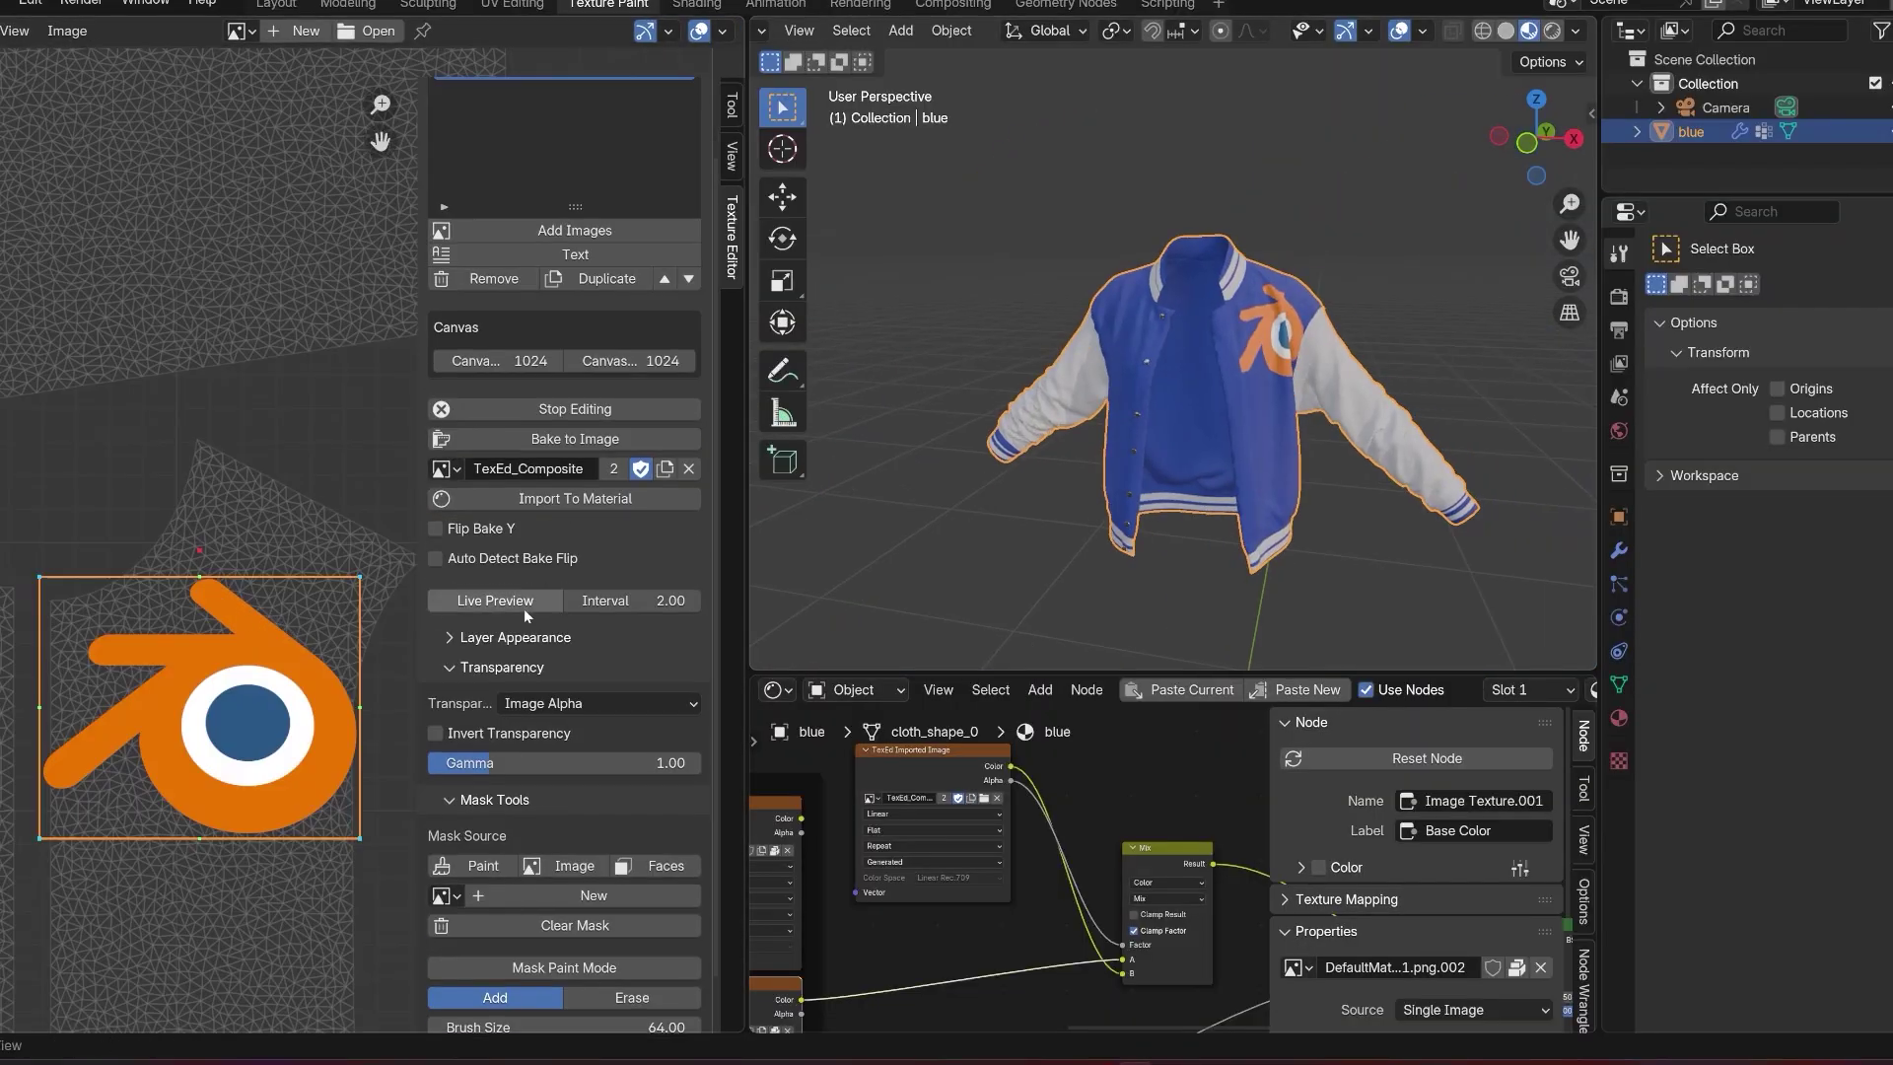
drag(192, 679, 269, 560)
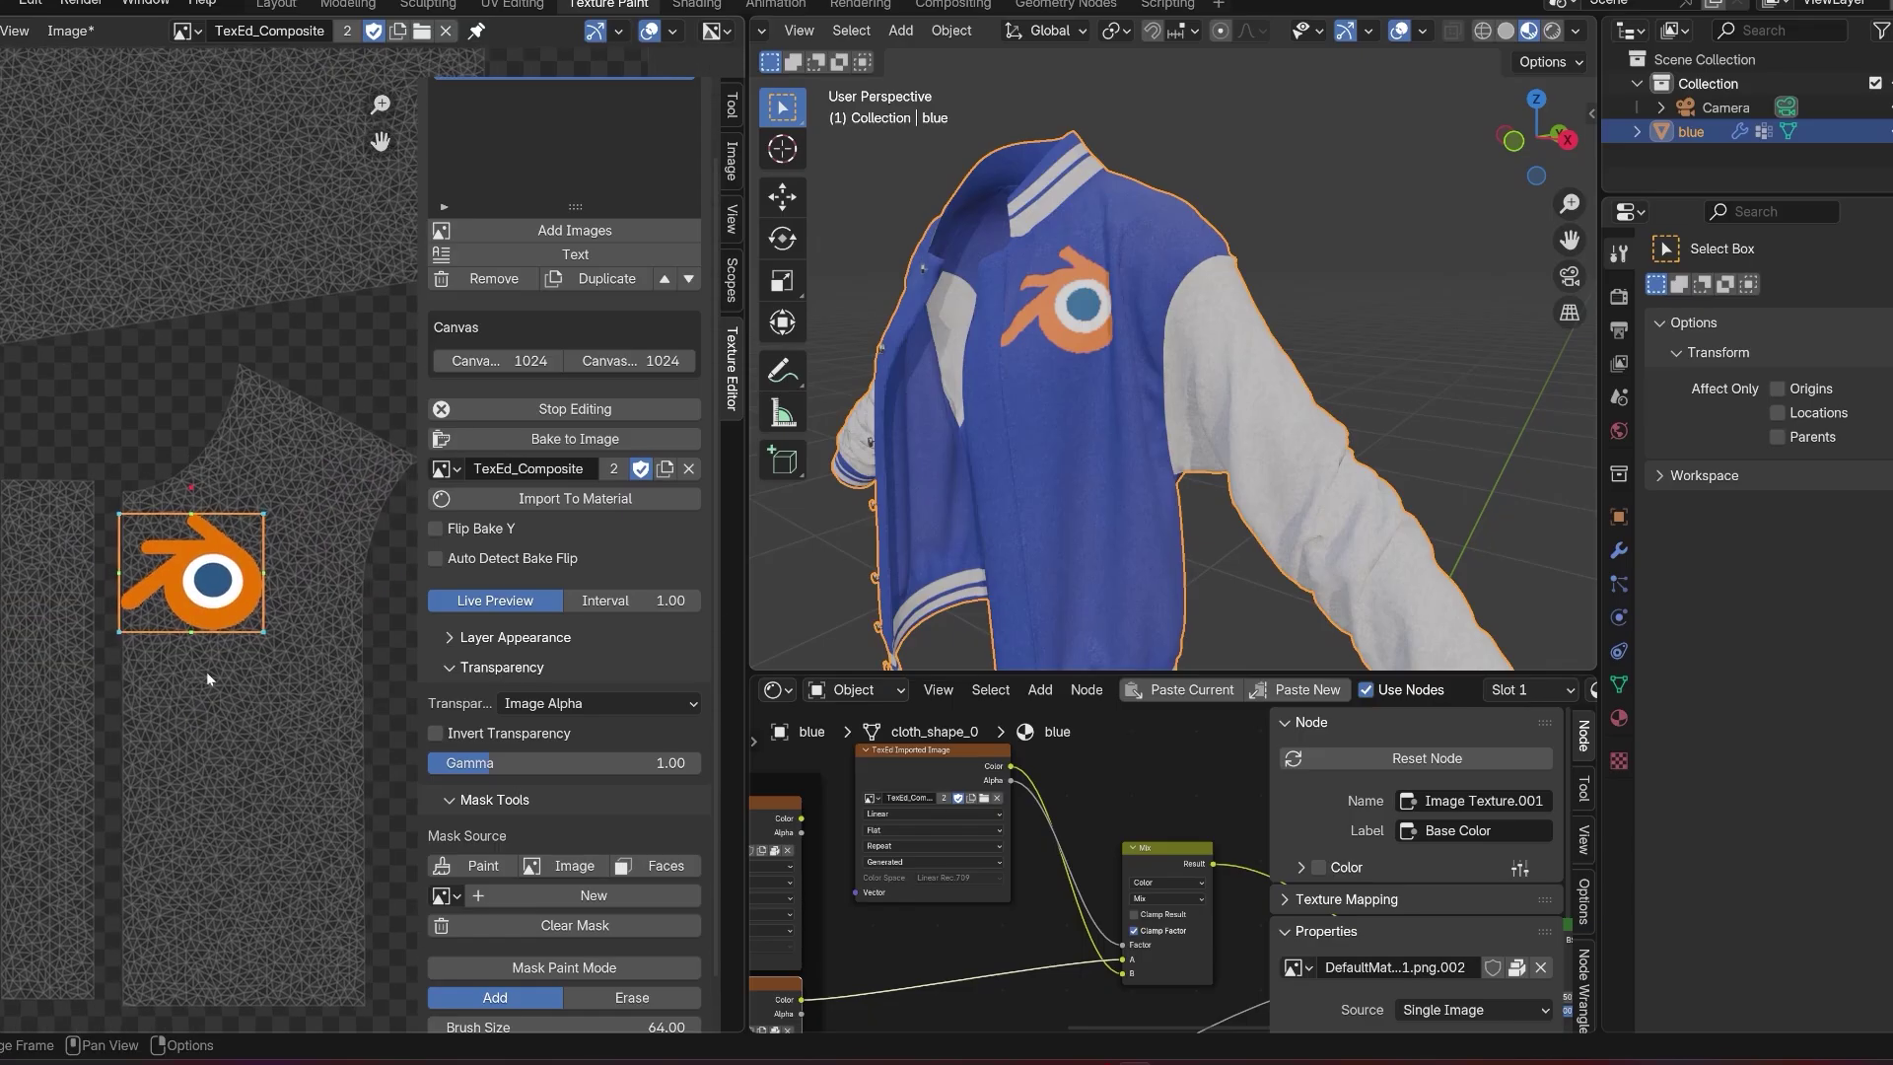
- Add the green card-design image as a new layer and shrink it onto the jacket's side
scroll(575, 296, up, 2)
click(575, 322)
scroll(888, 493, down, 2)
click(832, 529)
click(1331, 710)
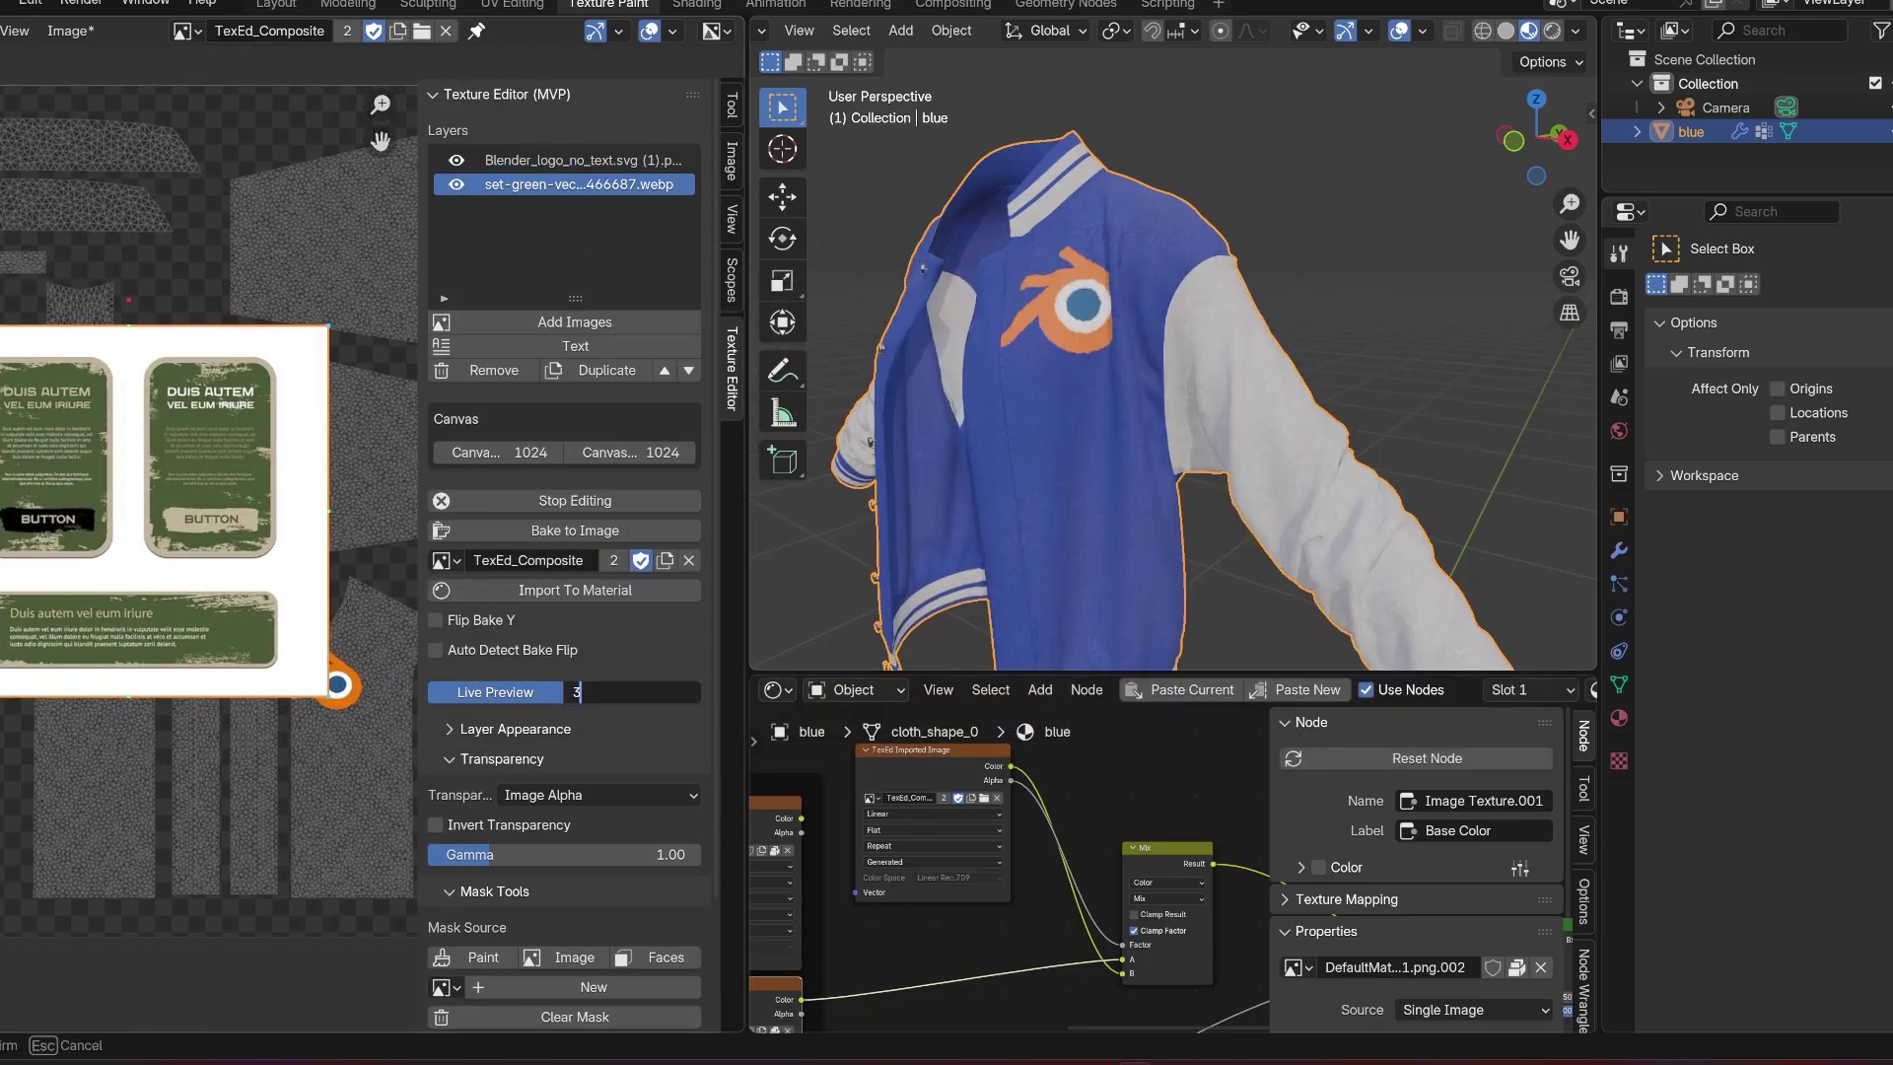
scroll(218, 772, down, 3)
drag(241, 602, 197, 666)
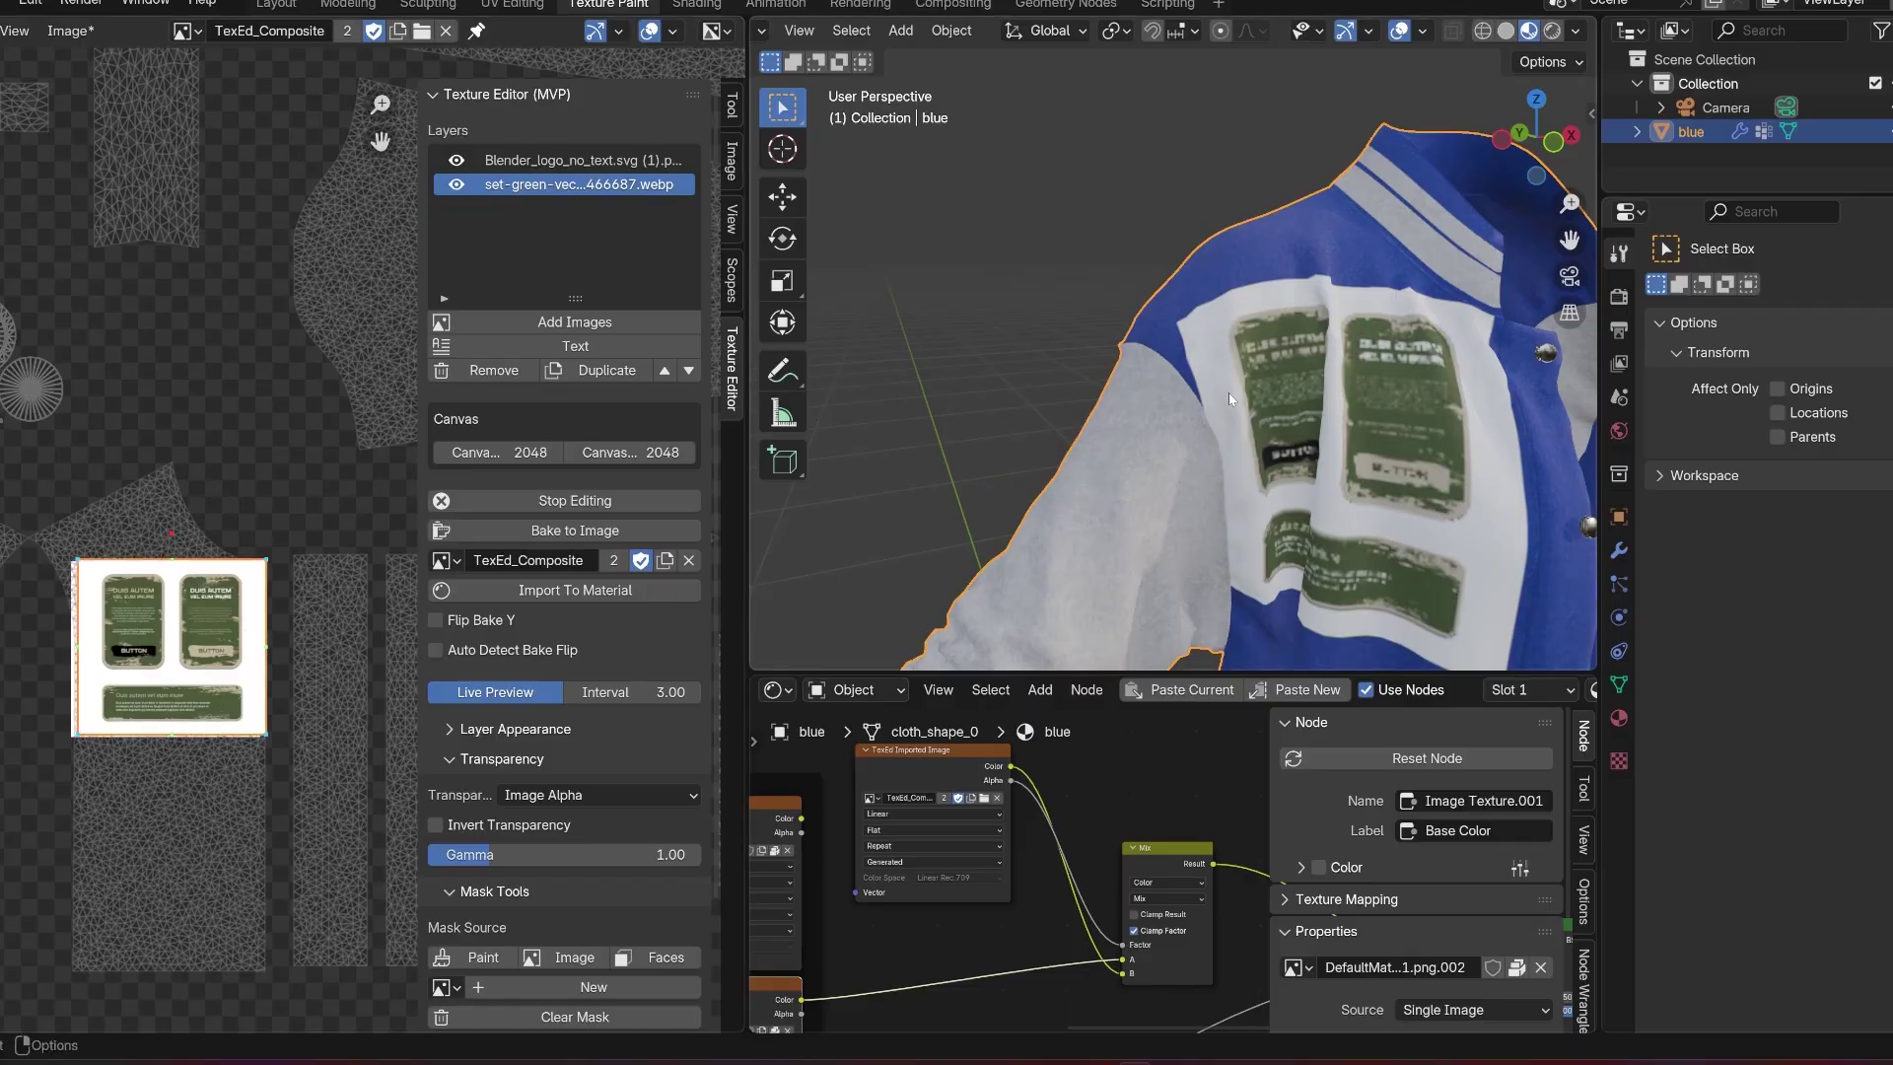
- Turn off the live preview updates in the Texture Editor
scroll(1228, 393, up, 3)
scroll(197, 641, up, 2)
click(495, 692)
scroll(483, 766, down, 3)
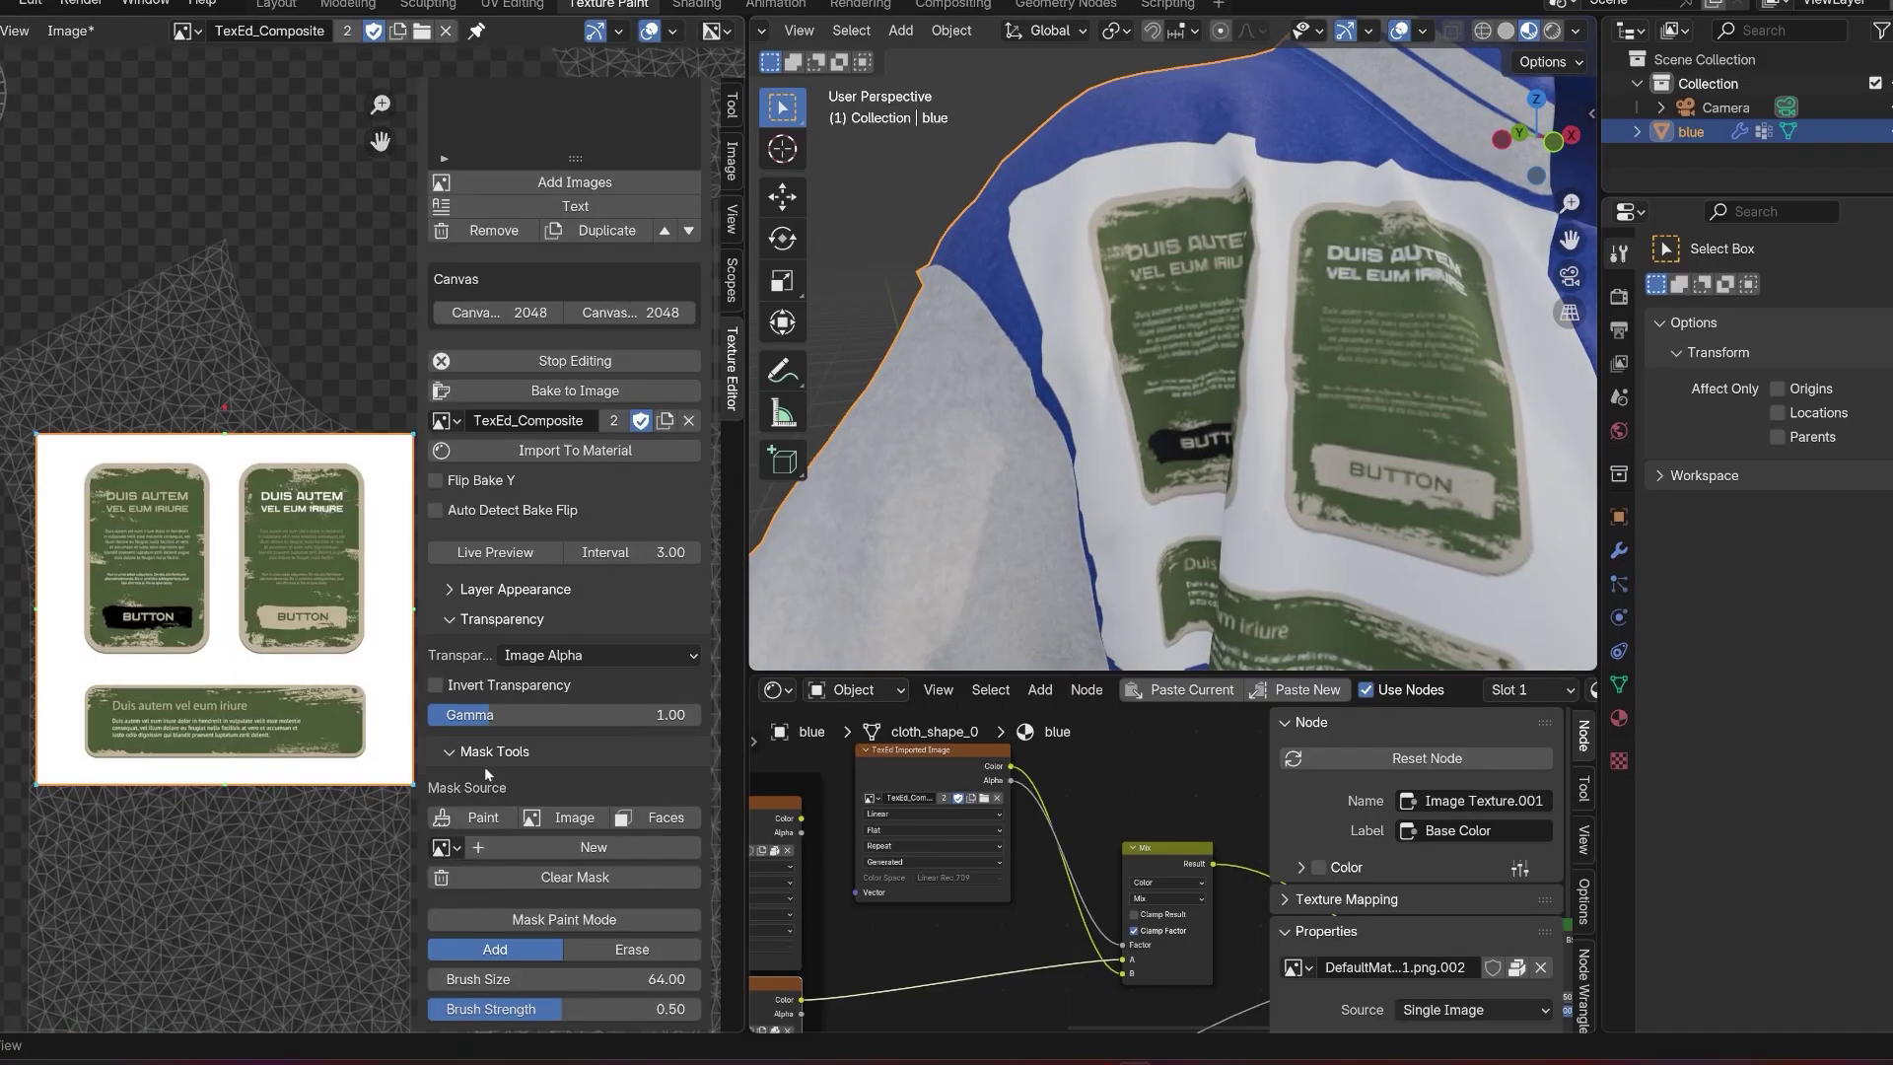